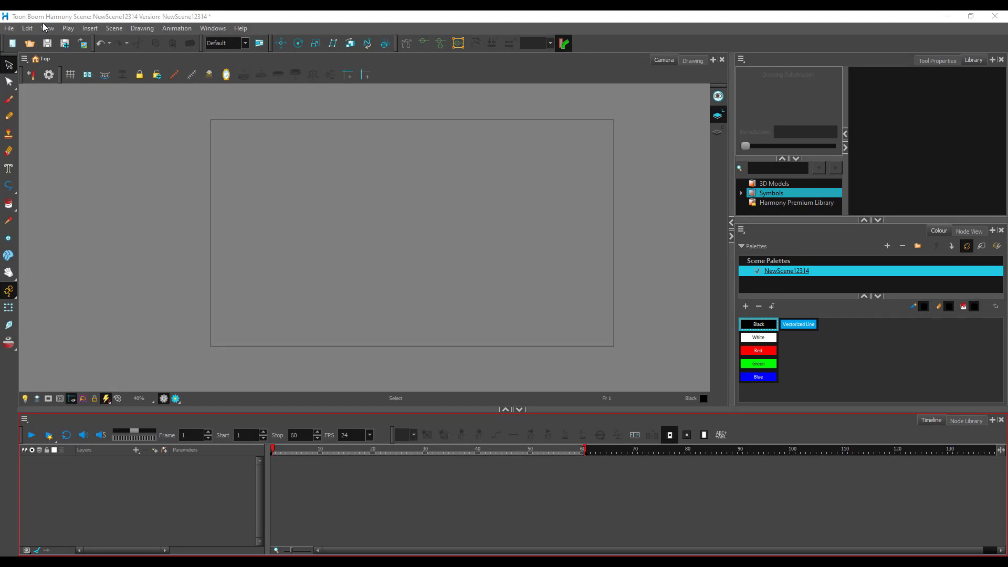
Choose the Ellipse tool and add a vector drawing layer named Face
{"action": "left_click", "coordinate": [163, 22]}
{"action": "left_click", "coordinate": [8, 185]}
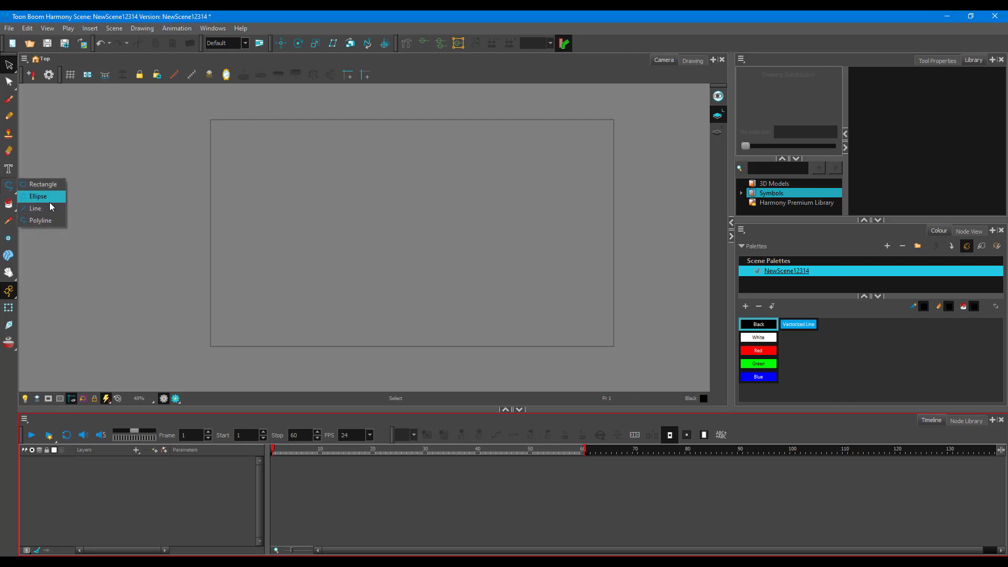
{"action": "left_click", "coordinate": [49, 201]}
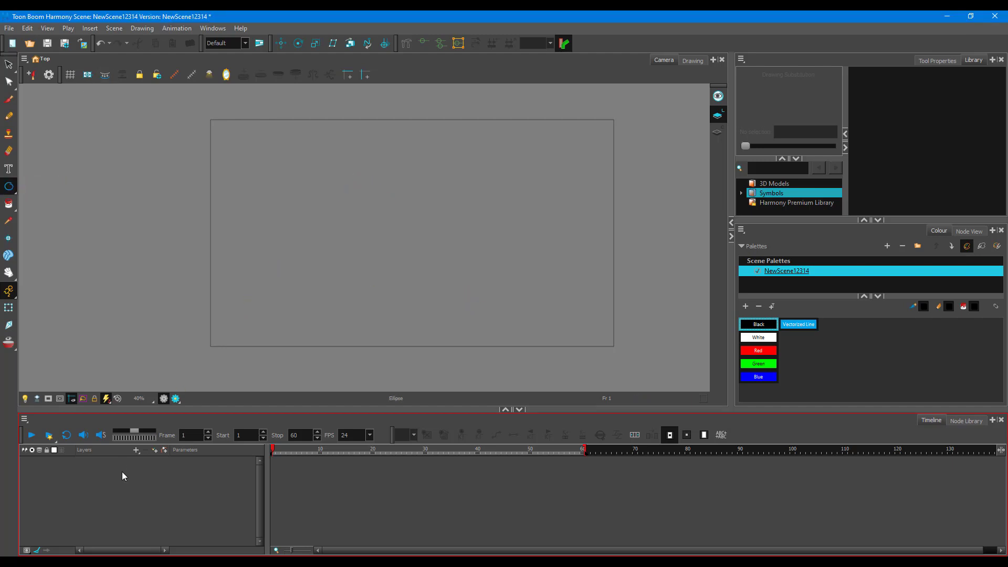
{"action": "left_click", "coordinate": [134, 452]}
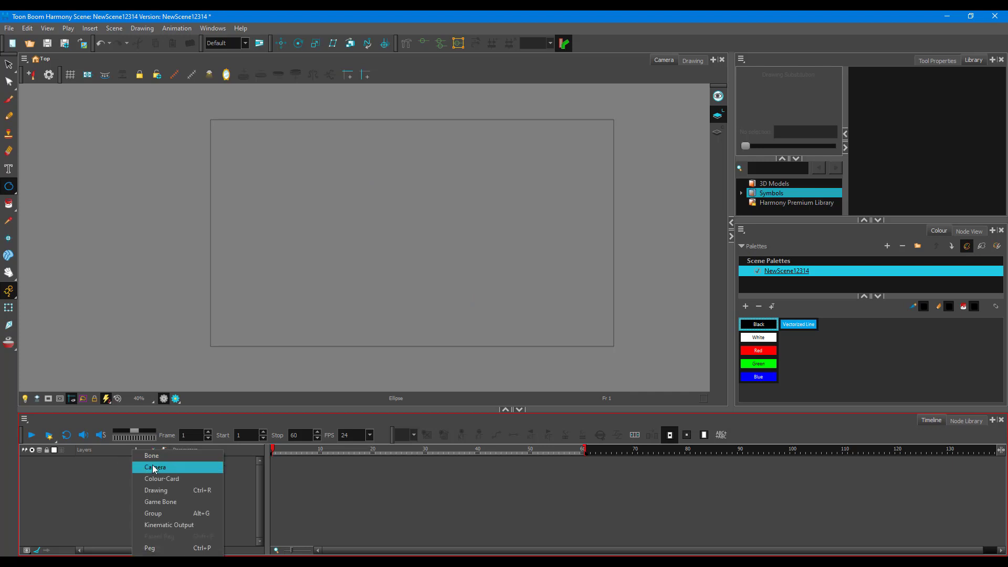
{"action": "left_click", "coordinate": [166, 493]}
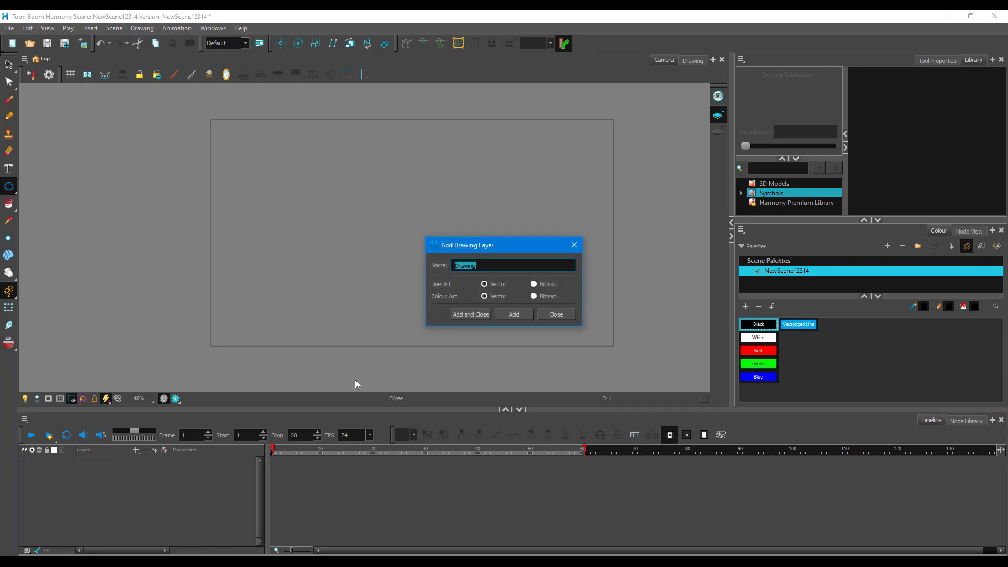
{"action": "type", "text": "Face"}
{"action": "left_click", "coordinate": [513, 313]}
{"action": "left_click", "coordinate": [552, 315]}
Draw a large black-outlined circle near the centre of the camera frame on the Face layer
{"action": "scroll", "coordinate": [450, 184], "scroll_direction": "down", "scroll_amount": 2}
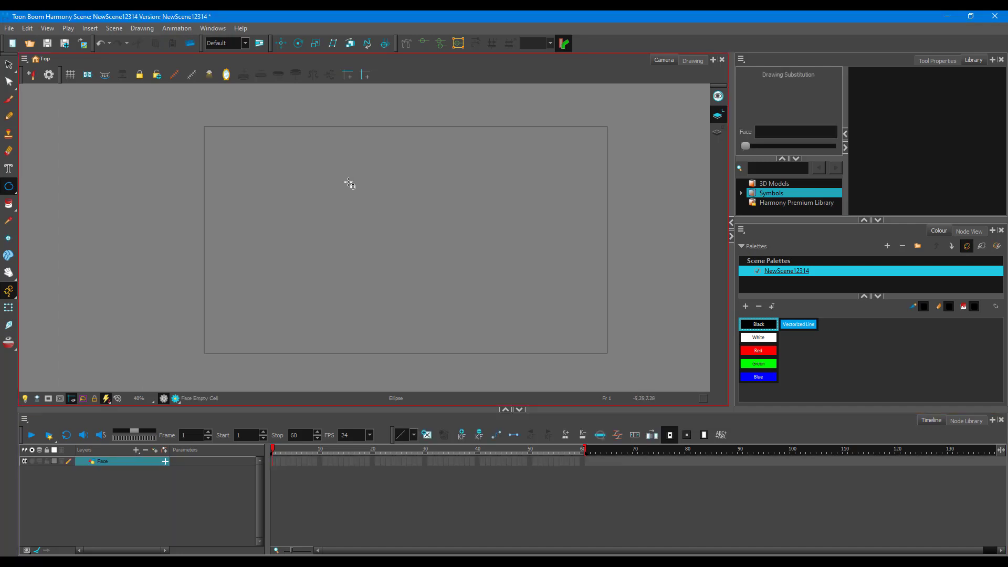
{"action": "left_click_drag", "start_coordinate": [349, 183], "coordinate": [472, 317]}
{"action": "scroll", "coordinate": [479, 289], "scroll_direction": "up", "scroll_amount": 1}
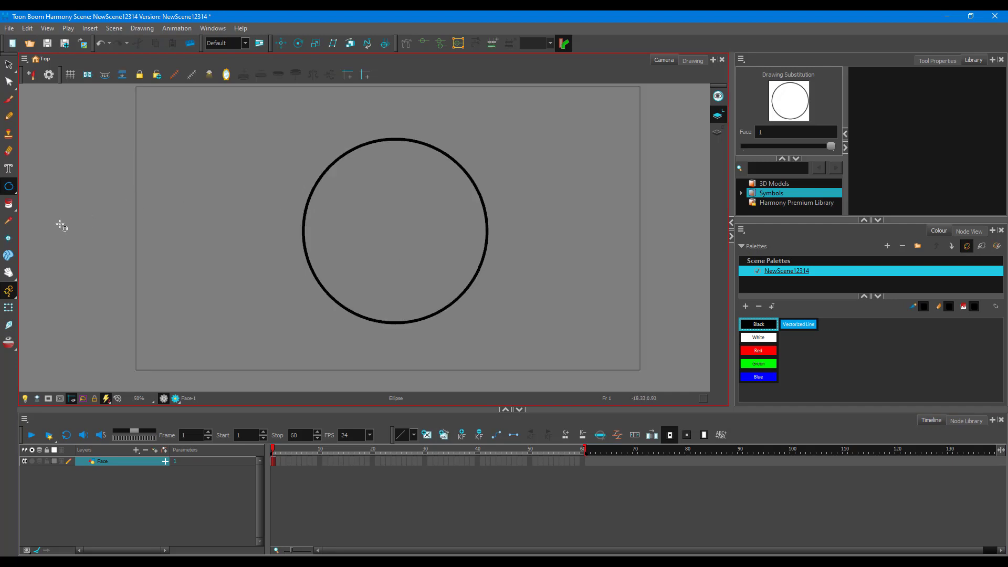
Fill the face circle with the blue Vectorized Line colour using the Paint tool
{"action": "left_click", "coordinate": [8, 204]}
{"action": "left_click", "coordinate": [797, 324]}
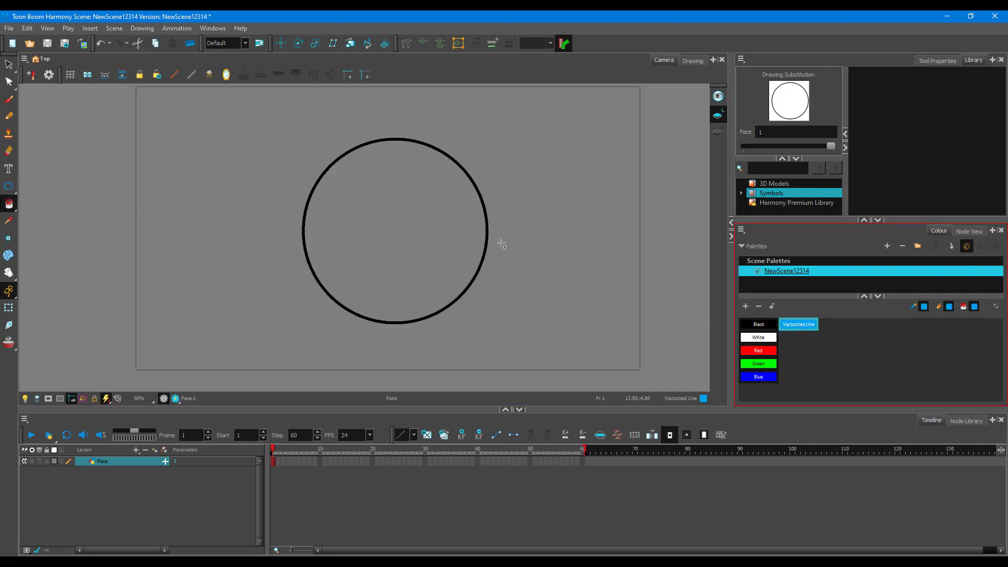
{"action": "left_click", "coordinate": [419, 213]}
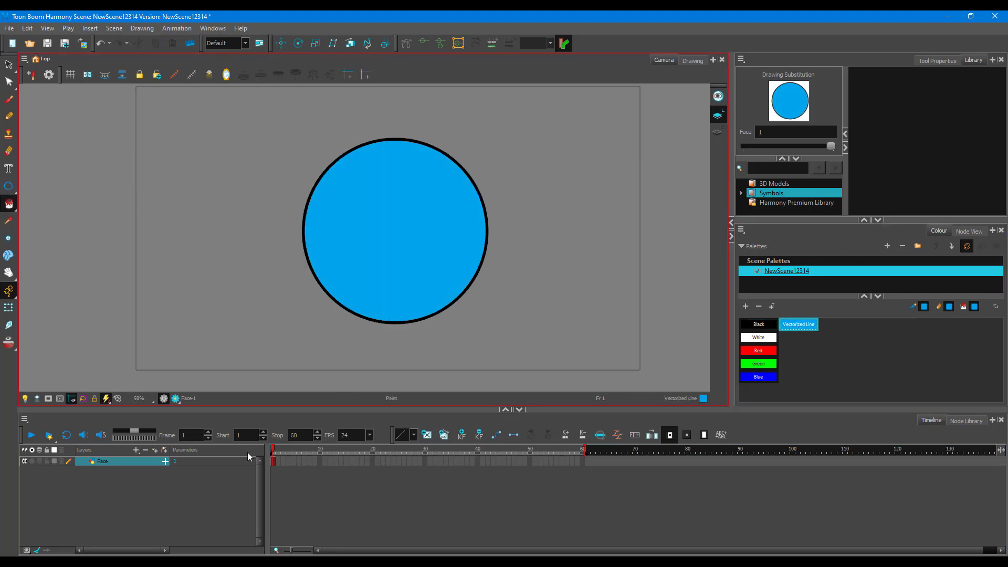
{"action": "scroll", "coordinate": [413, 174], "scroll_direction": "up", "scroll_amount": 1}
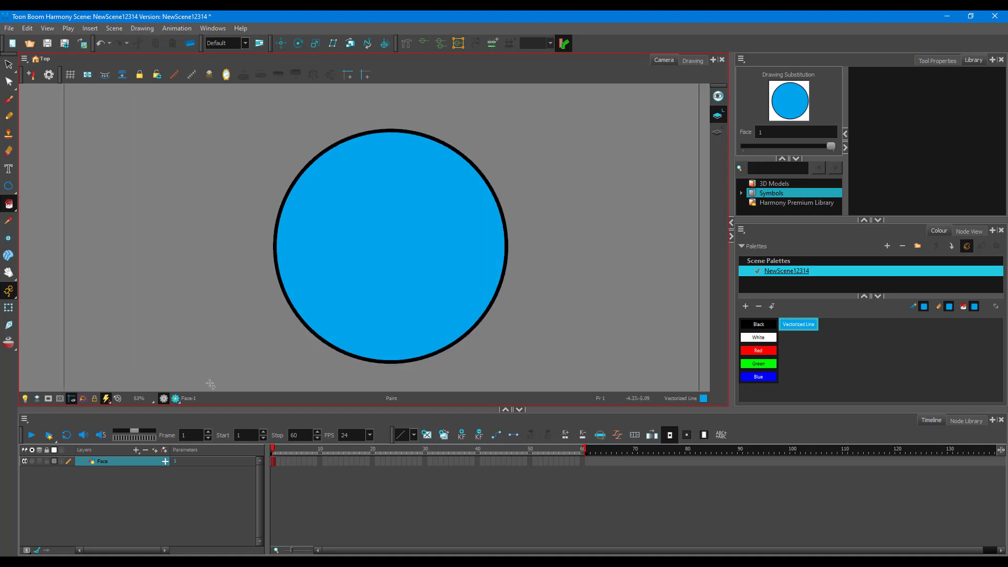
Add a vector drawing layer named Mouth above the Face layer
{"action": "left_click", "coordinate": [137, 450]}
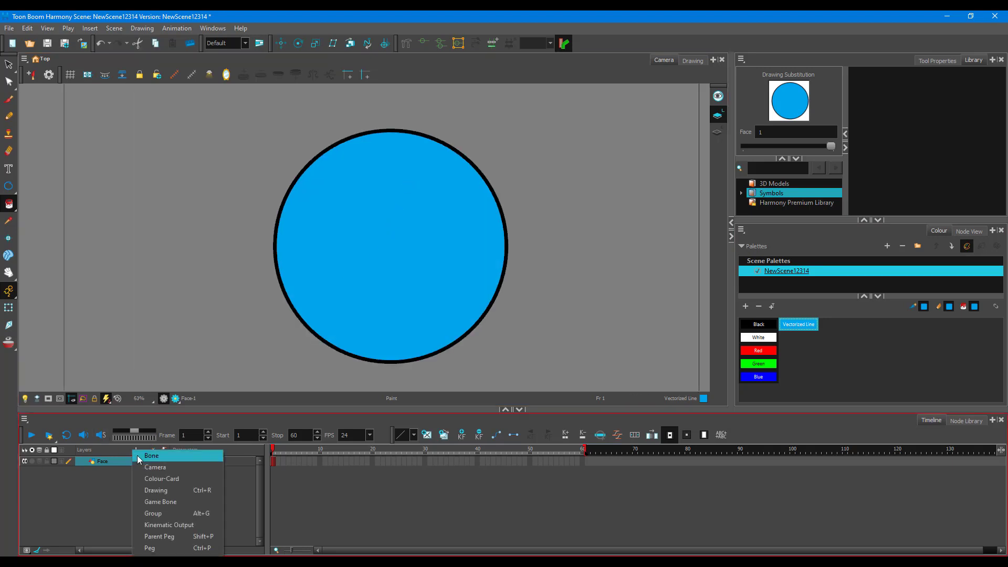
{"action": "left_click", "coordinate": [161, 494]}
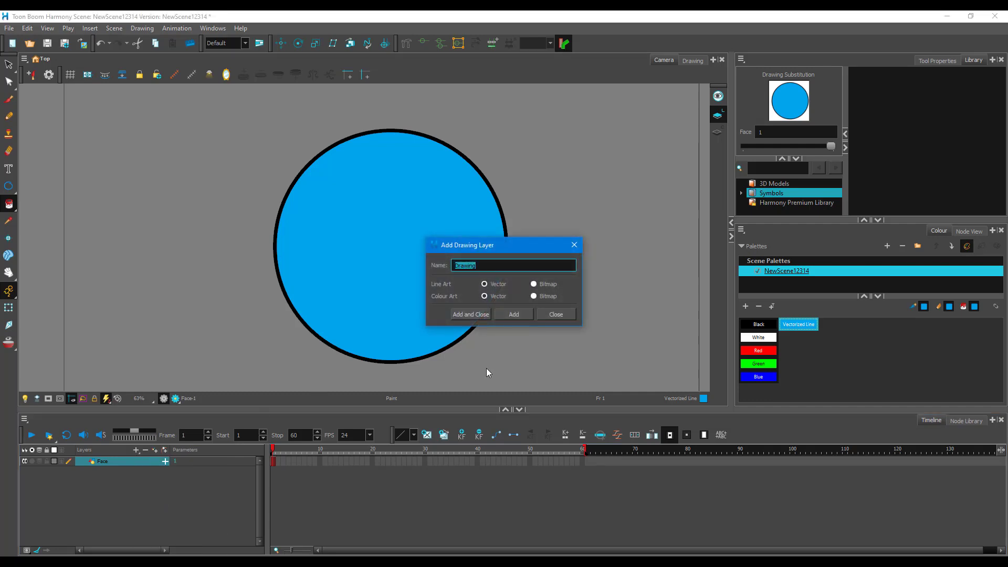
{"action": "type", "text": "Mouth"}
{"action": "key", "text": "Return"}
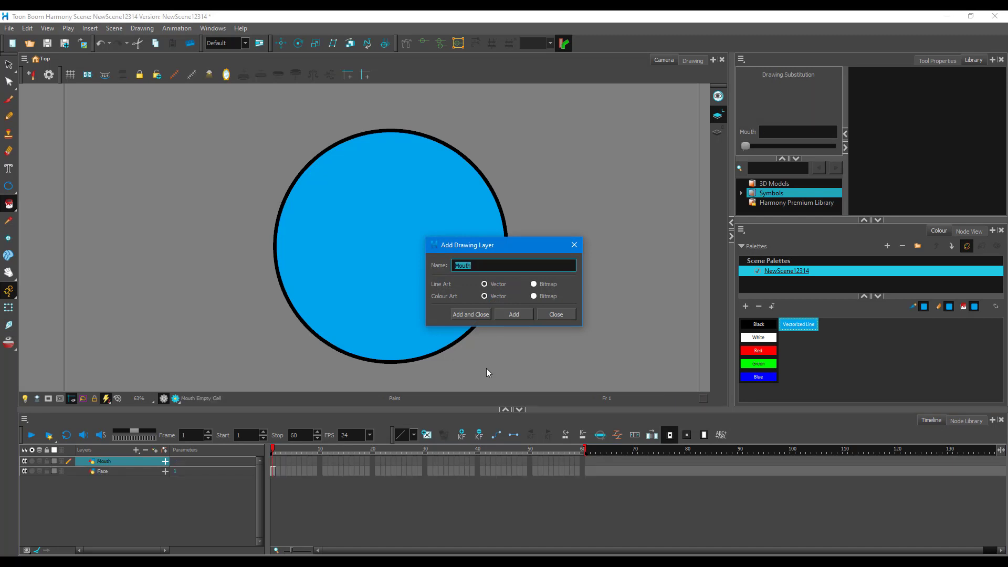
{"action": "left_click", "coordinate": [556, 314]}
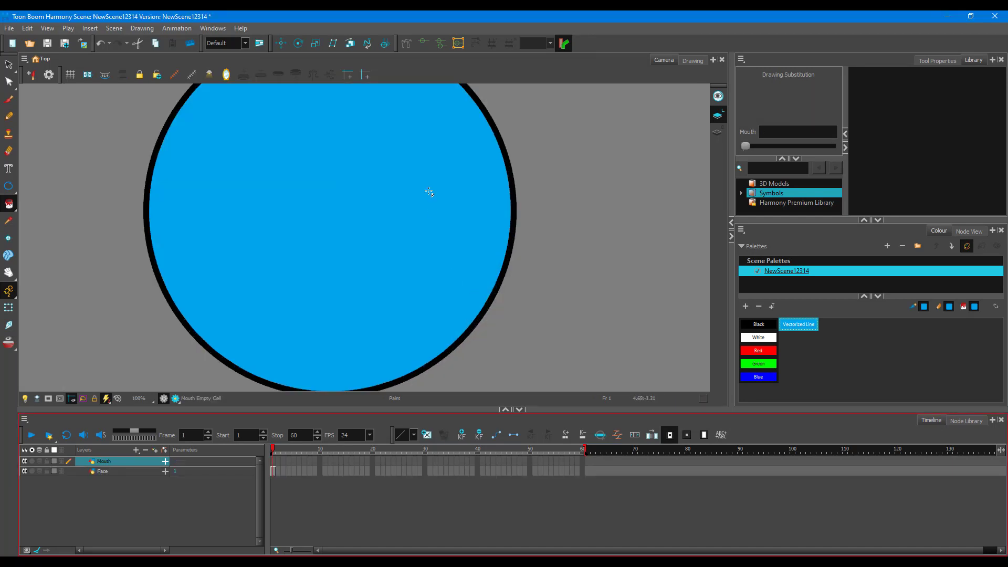
Turn on the light table and draw a narrow smiling mouth from two curved polylines in the lower part of the face at frame 1
{"action": "scroll", "coordinate": [402, 151], "scroll_direction": "up", "scroll_amount": 2}
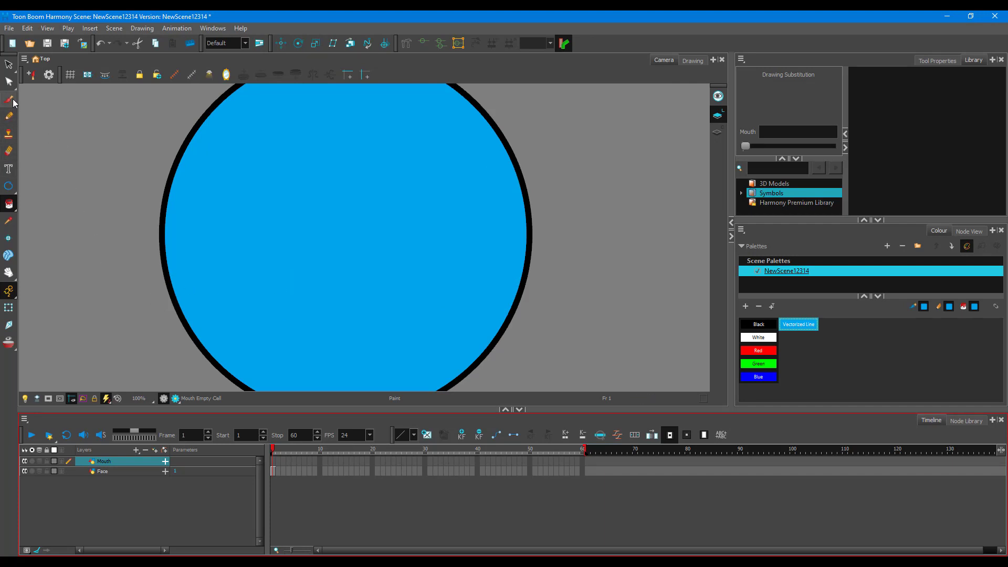
{"action": "left_click", "coordinate": [8, 189]}
{"action": "left_click", "coordinate": [52, 218]}
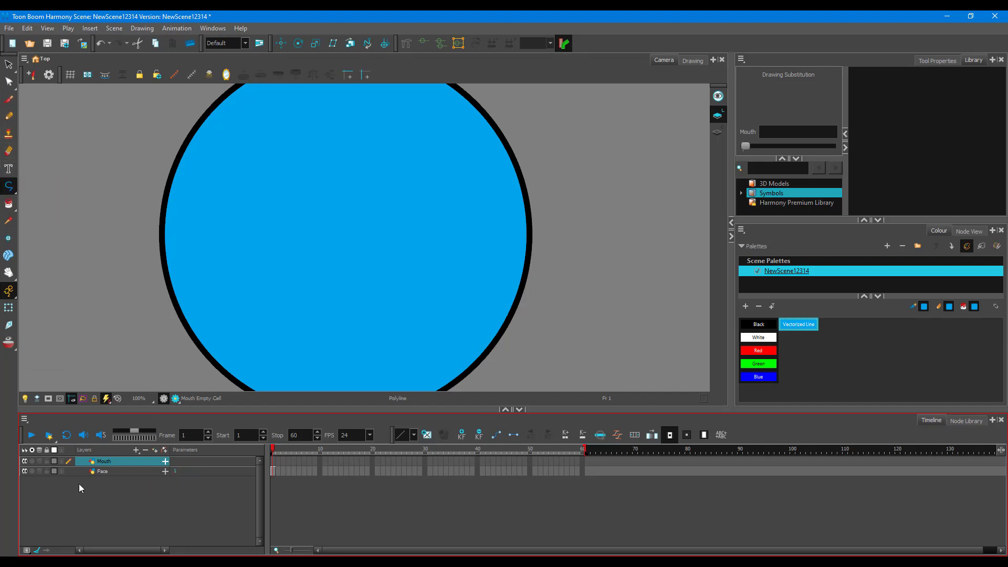
{"action": "left_click", "coordinate": [24, 399]}
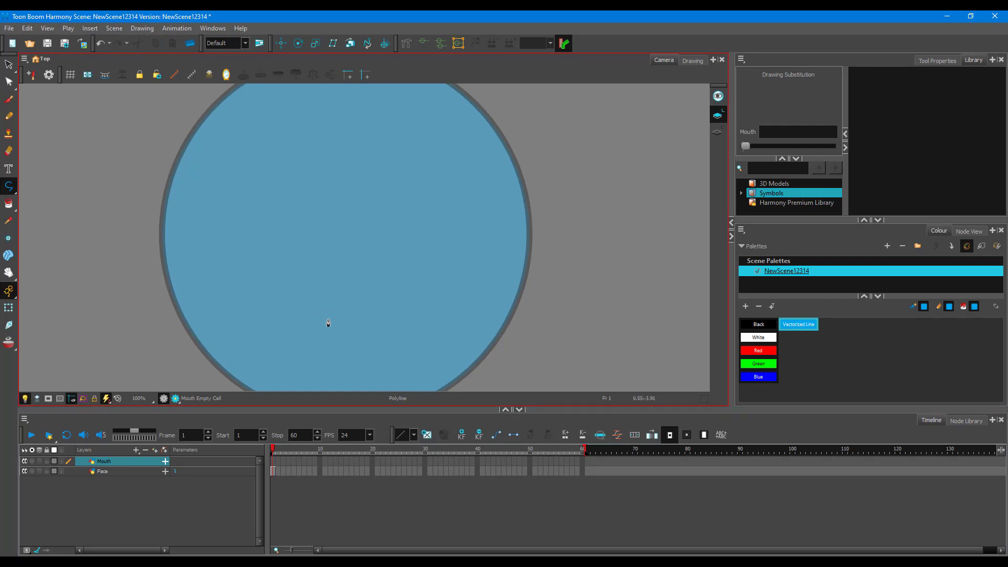
{"action": "left_click", "coordinate": [286, 313]}
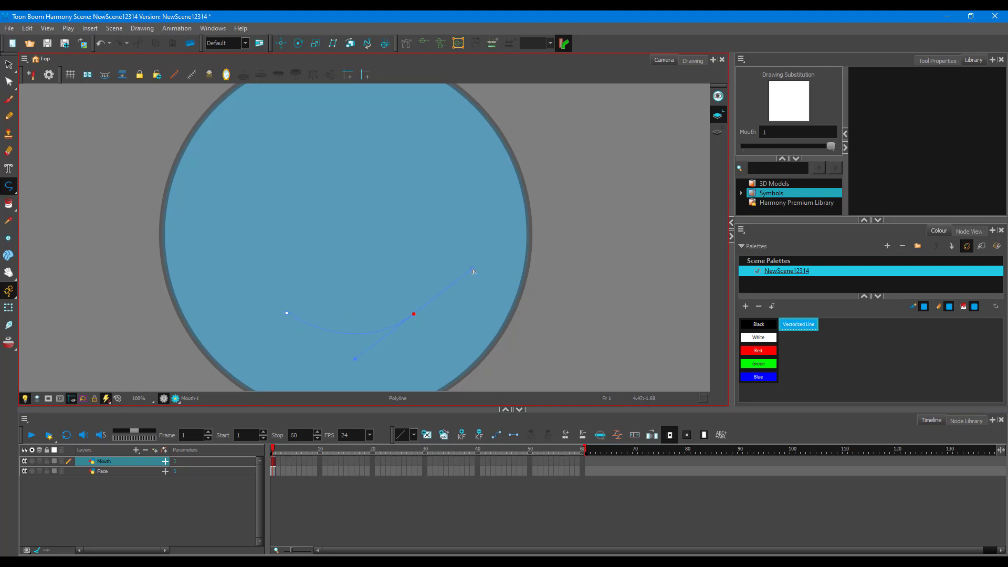
{"action": "left_click_drag", "start_coordinate": [414, 315], "coordinate": [414, 314]}
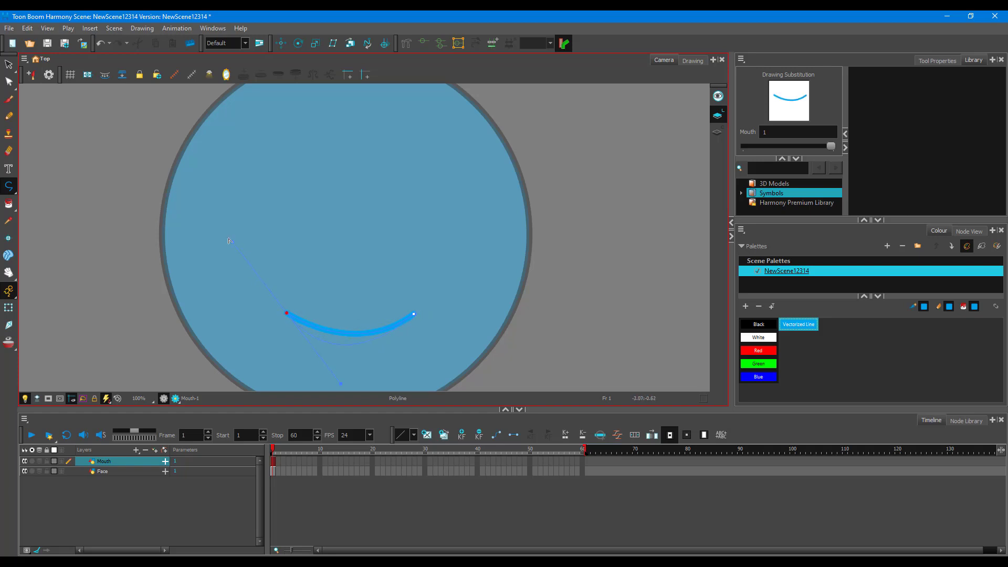
{"action": "key", "text": "ctrl+z"}
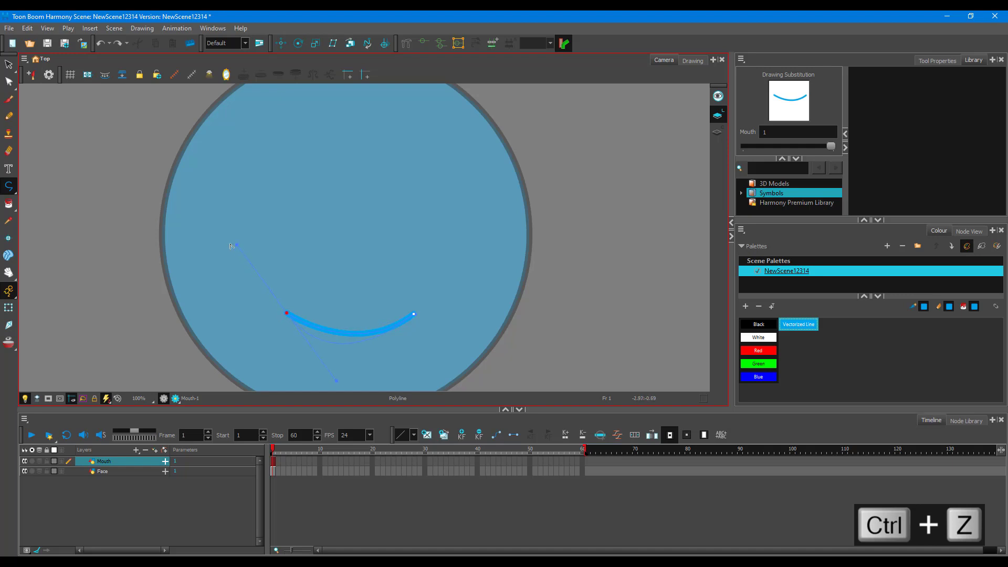
{"action": "left_click_drag", "start_coordinate": [212, 250], "coordinate": [212, 248]}
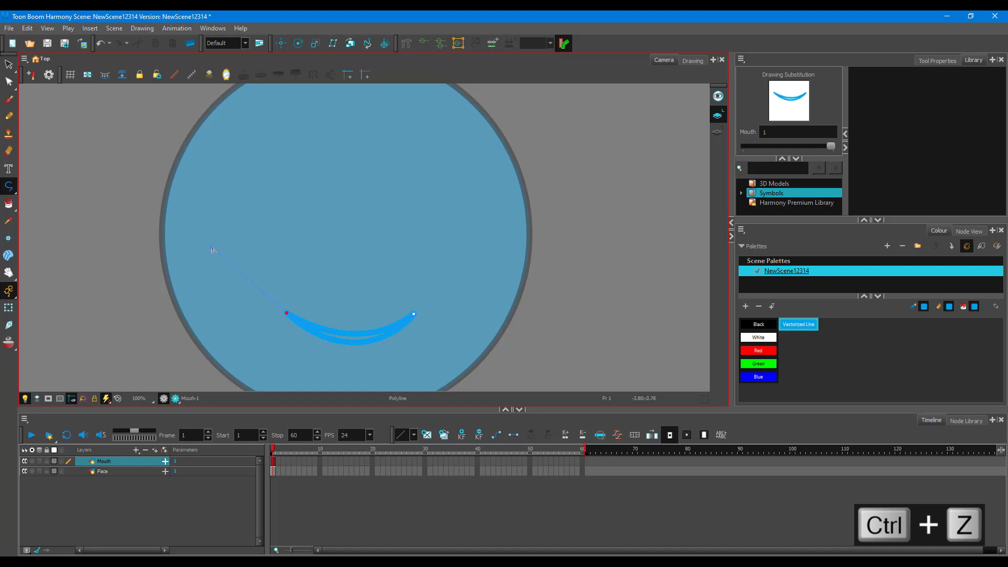
Select both mouth curves on frame 1 and recolour them Black
{"action": "left_click", "coordinate": [9, 64]}
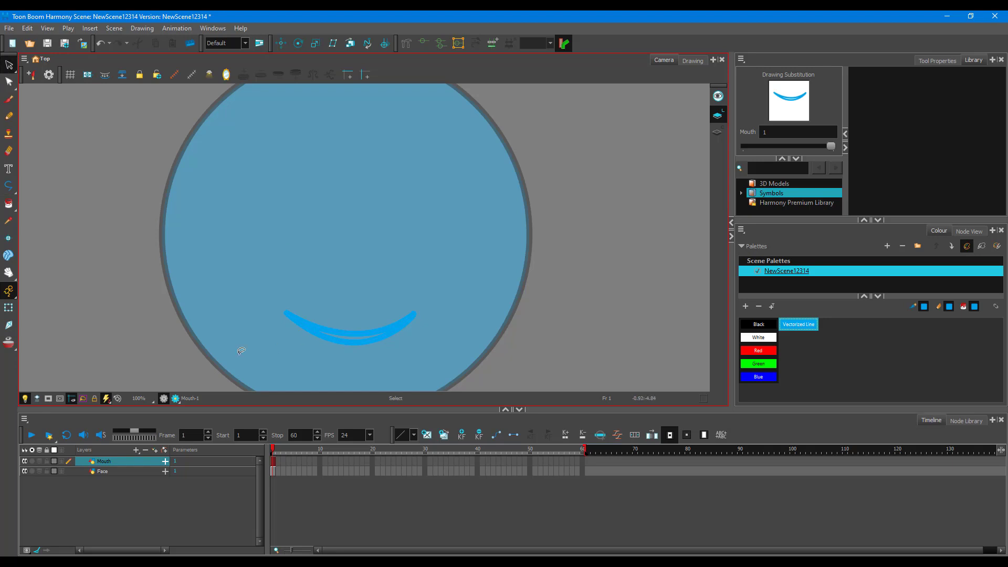
{"action": "left_click_drag", "start_coordinate": [455, 208], "coordinate": [530, 256]}
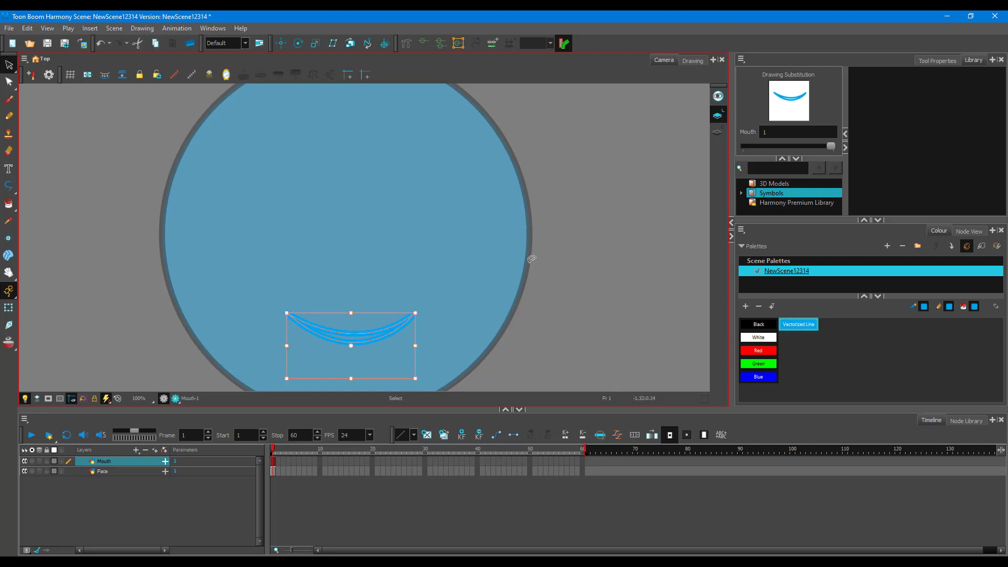
{"action": "left_click", "coordinate": [760, 326]}
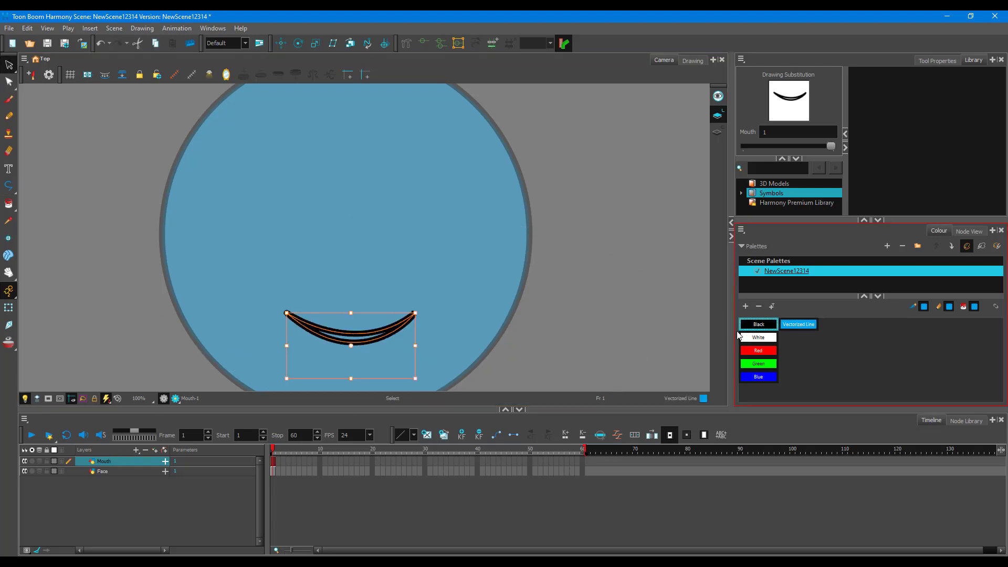
Enable onion skin for the Mouth layer and draw a more open smile on frame 2 with two polyline curves sharing the first mouth's corners
{"action": "left_click", "coordinate": [278, 461]}
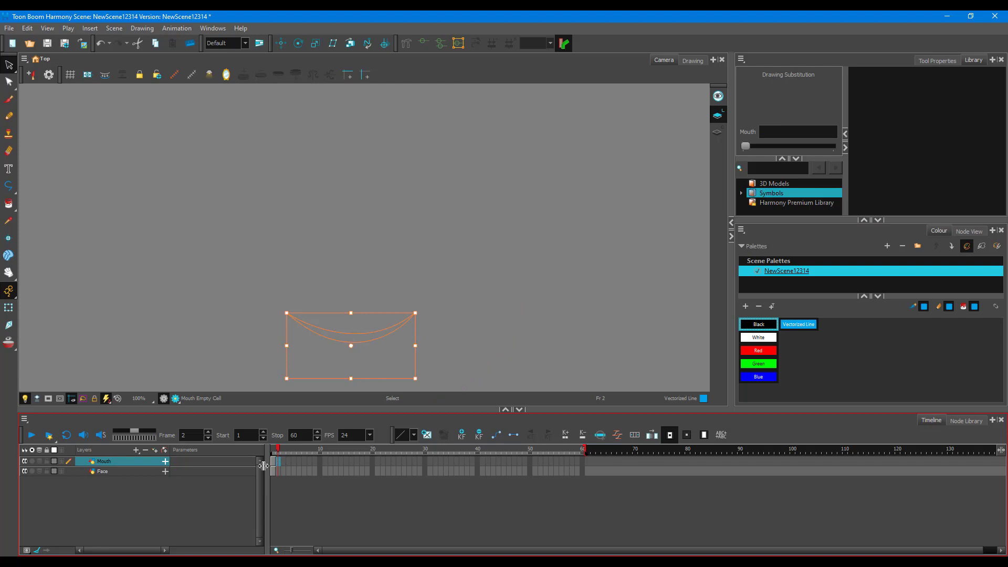
{"action": "left_click", "coordinate": [39, 462]}
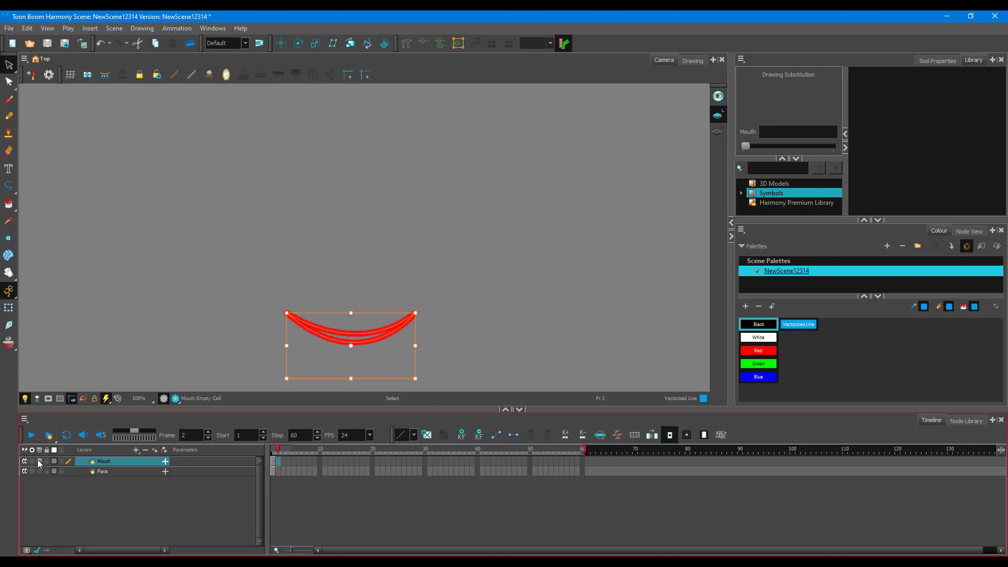
{"action": "left_click", "coordinate": [9, 186]}
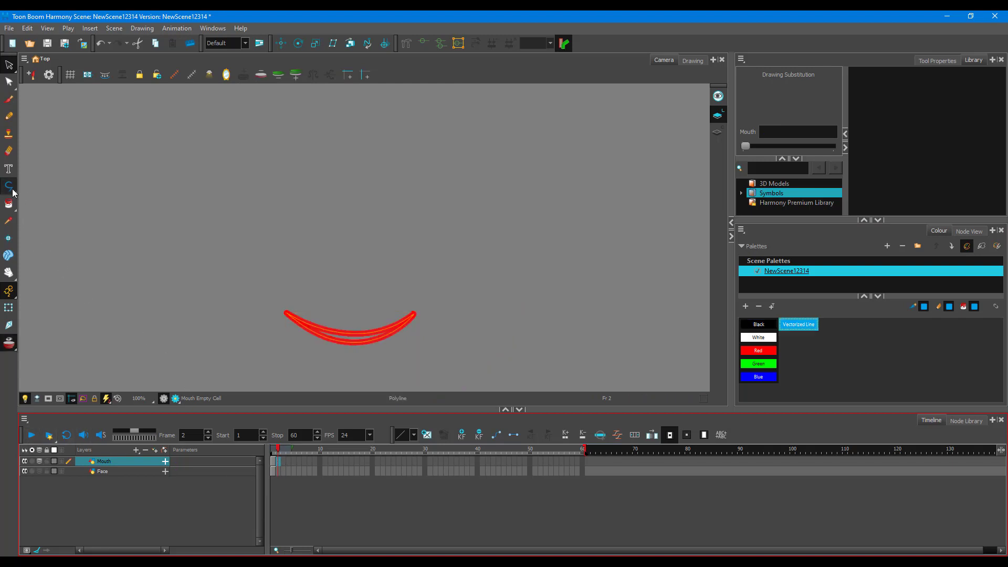
{"action": "left_click", "coordinate": [288, 319]}
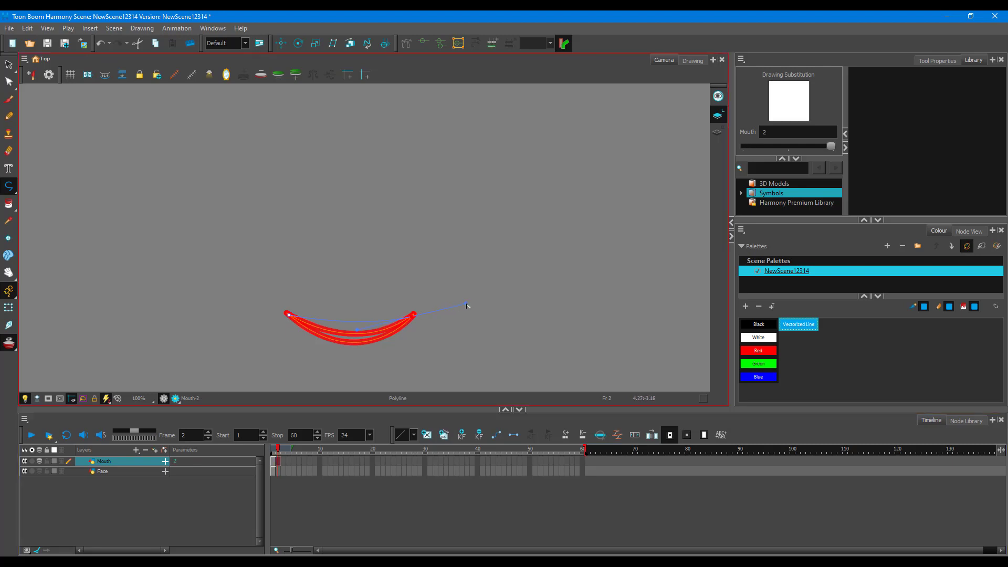
{"action": "left_click", "coordinate": [414, 318]}
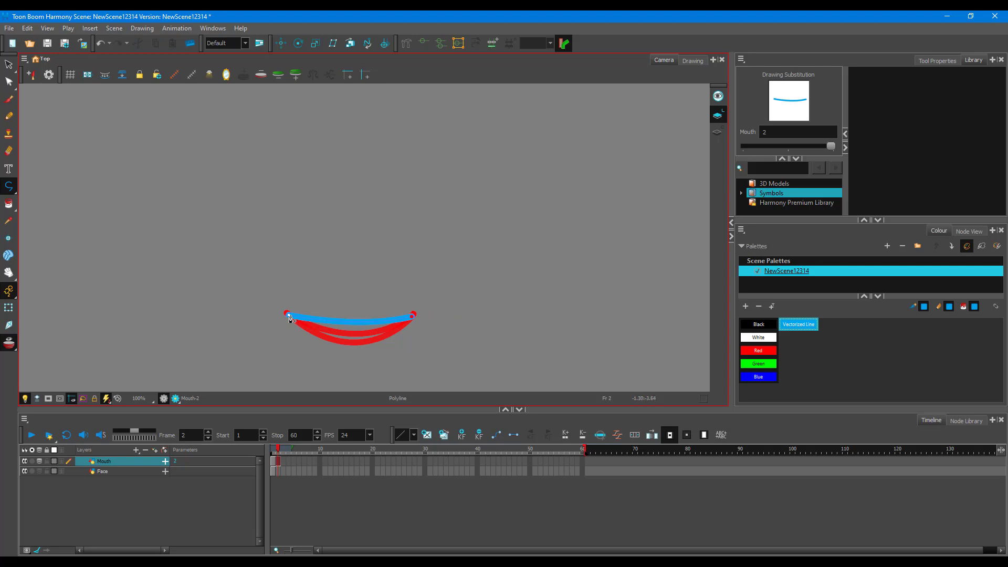
{"action": "mouse_move", "coordinate": [288, 316]}
{"action": "left_mouse_down"}
{"action": "mouse_move", "coordinate": [213, 254]}
{"action": "mouse_move", "coordinate": [211, 227]}
{"action": "mouse_move", "coordinate": [225, 241]}
{"action": "left_mouse_up"}
Select the mouth curves on frame 2, recolour them Black and deselect them
{"action": "left_click", "coordinate": [770, 326]}
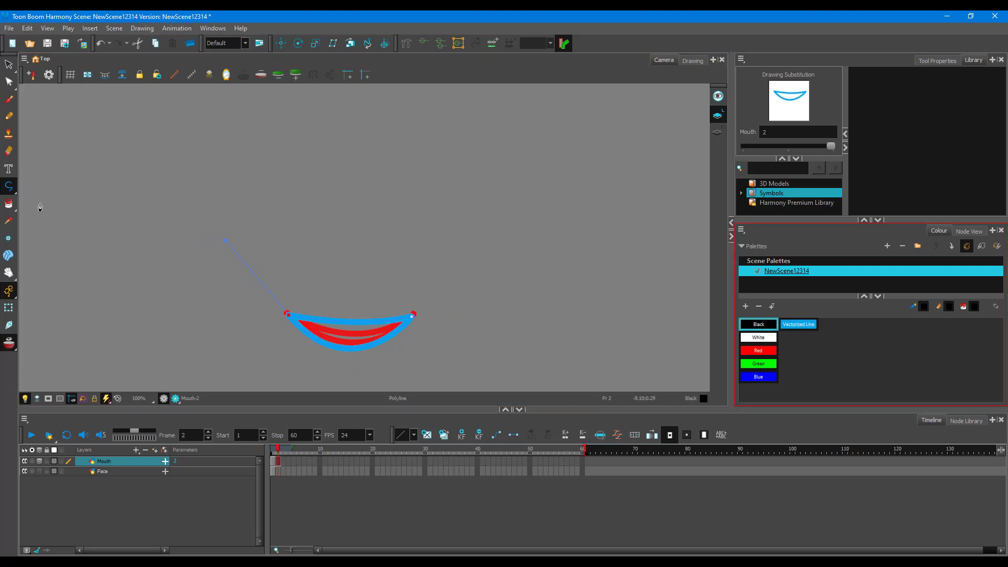
{"action": "left_click", "coordinate": [9, 82]}
{"action": "mouse_move", "coordinate": [584, 386]}
{"action": "left_mouse_down"}
{"action": "mouse_move", "coordinate": [130, 270]}
{"action": "mouse_move", "coordinate": [577, 391]}
{"action": "left_mouse_up"}
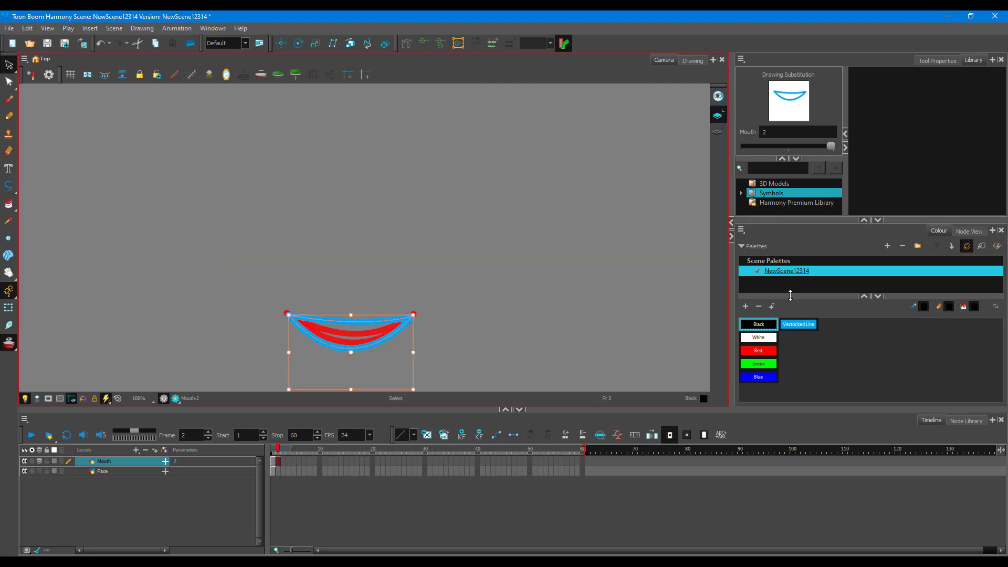
{"action": "left_click", "coordinate": [758, 325]}
{"action": "left_click", "coordinate": [461, 274]}
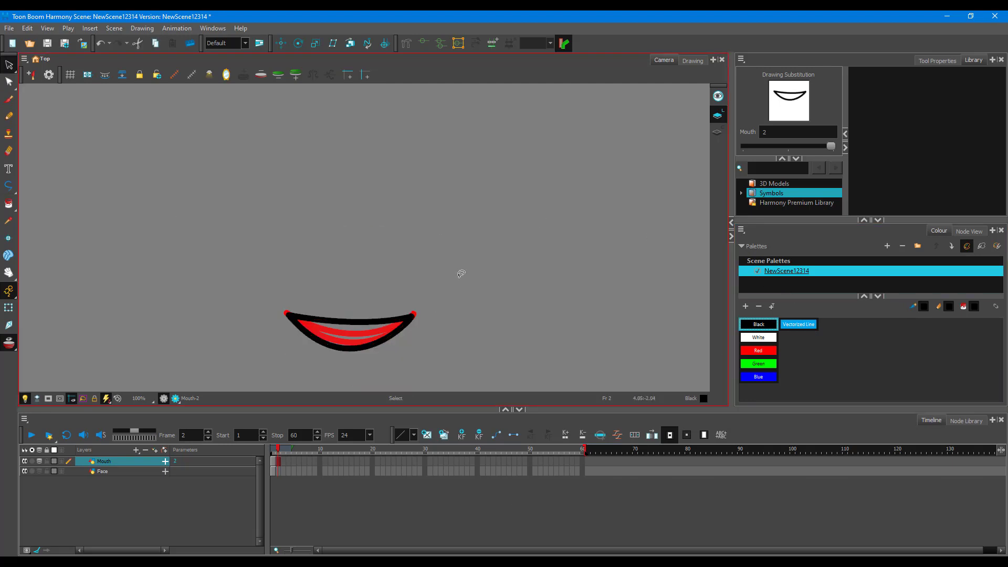
Go to frame 3 of the Mouth layer and ready the Polyline tool with the Black colour
{"action": "left_click", "coordinate": [284, 456]}
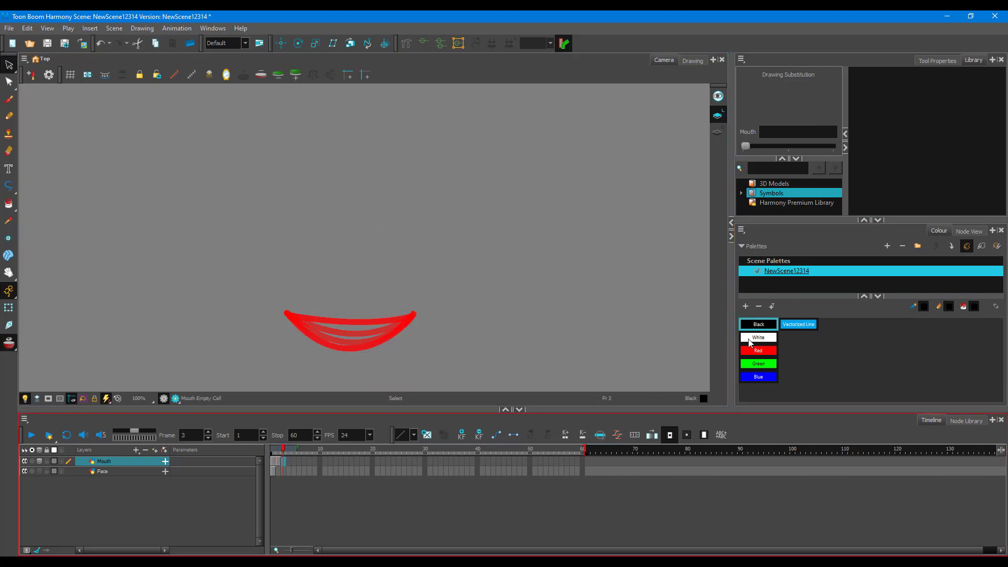
{"action": "left_click", "coordinate": [761, 326]}
{"action": "left_click", "coordinate": [9, 185]}
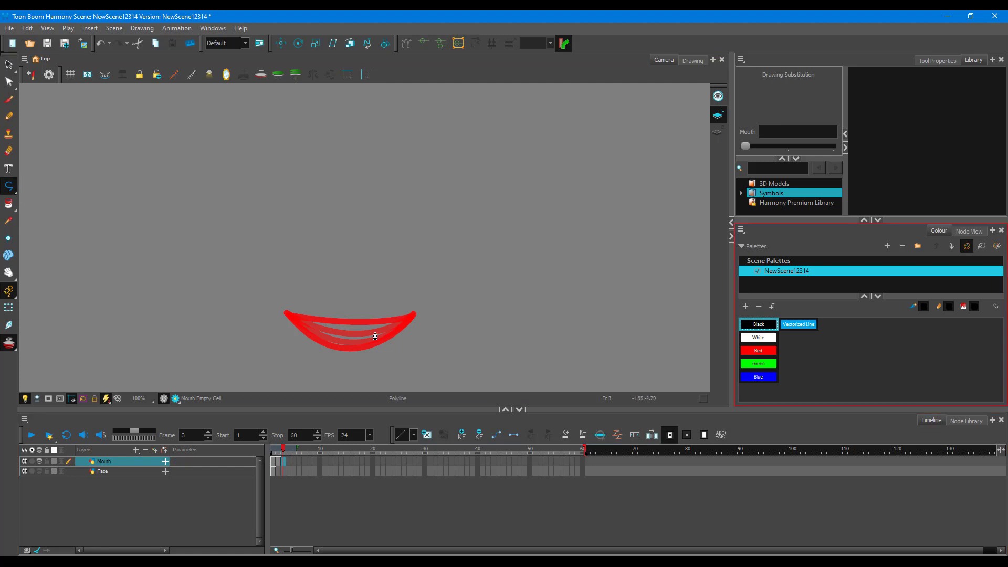
{"action": "left_click", "coordinate": [290, 314]}
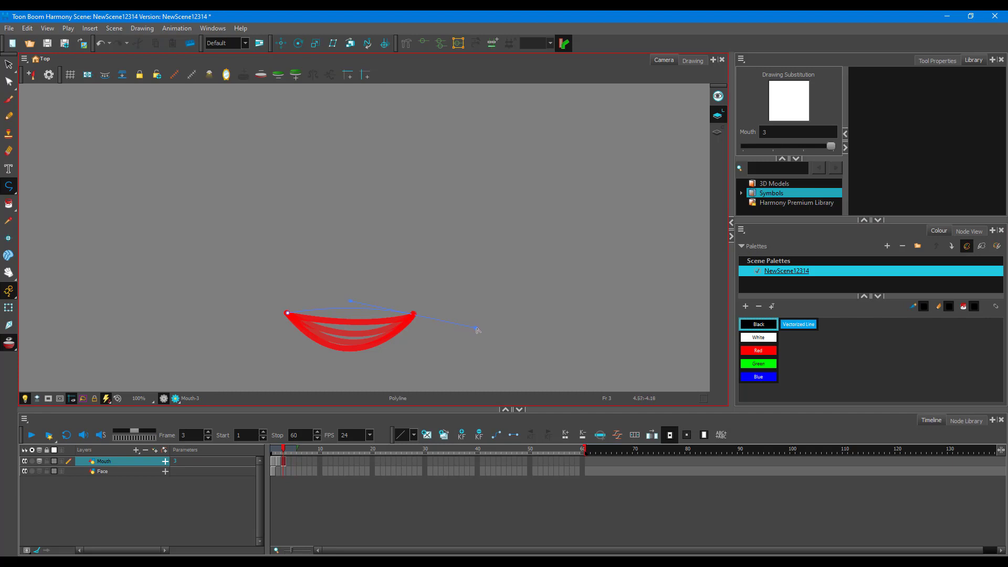
{"action": "left_click_drag", "start_coordinate": [477, 330], "coordinate": [476, 331]}
{"action": "key", "text": "ctrl+z"}
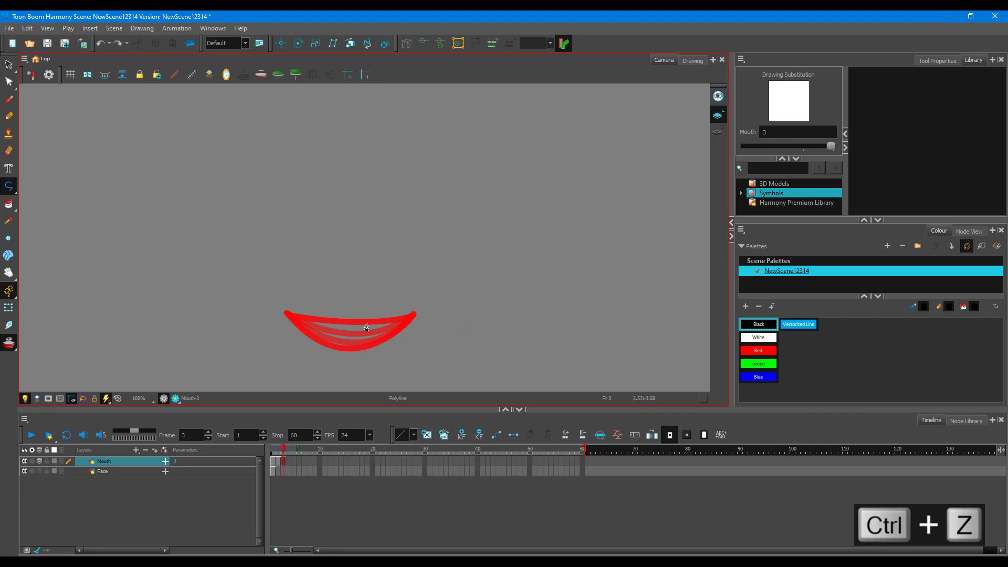
Draw a wide-open smile on frame 3 with two polyline curves sharing the previous mouth's corners, and deselect them
{"action": "left_click", "coordinate": [286, 314]}
{"action": "left_click_drag", "start_coordinate": [414, 314], "coordinate": [442, 327]}
{"action": "left_click", "coordinate": [291, 318]}
{"action": "mouse_move", "coordinate": [286, 314]}
{"action": "left_mouse_down"}
{"action": "mouse_move", "coordinate": [222, 254]}
{"action": "mouse_move", "coordinate": [214, 216]}
{"action": "left_mouse_up"}
{"action": "left_click", "coordinate": [9, 64]}
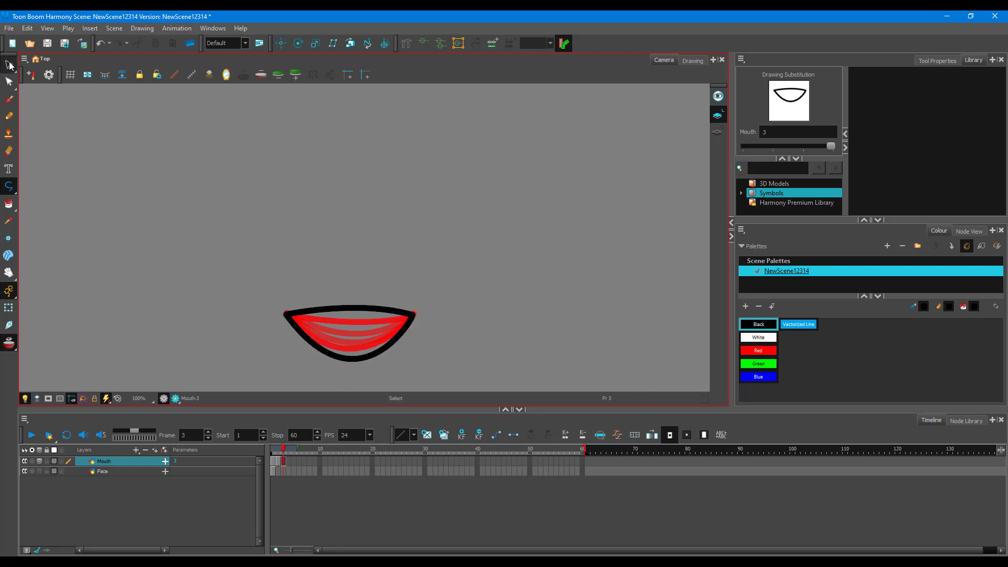
Fill the open mouth on frame 3 with White using the Paint tool and return to frame 1
{"action": "left_click", "coordinate": [758, 337]}
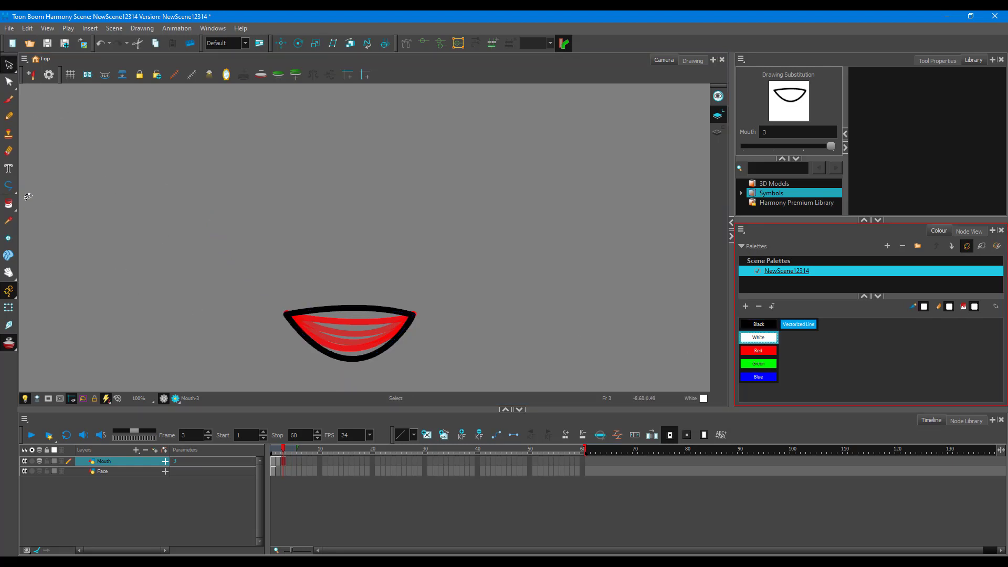
{"action": "left_click", "coordinate": [9, 204]}
{"action": "left_click", "coordinate": [365, 327]}
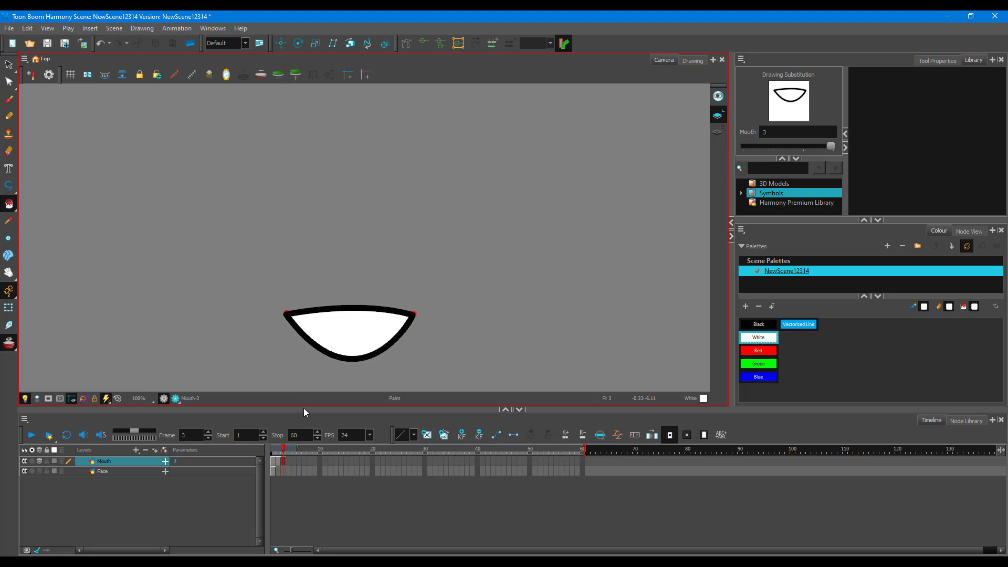
{"action": "left_click", "coordinate": [278, 449]}
{"action": "left_click", "coordinate": [274, 448]}
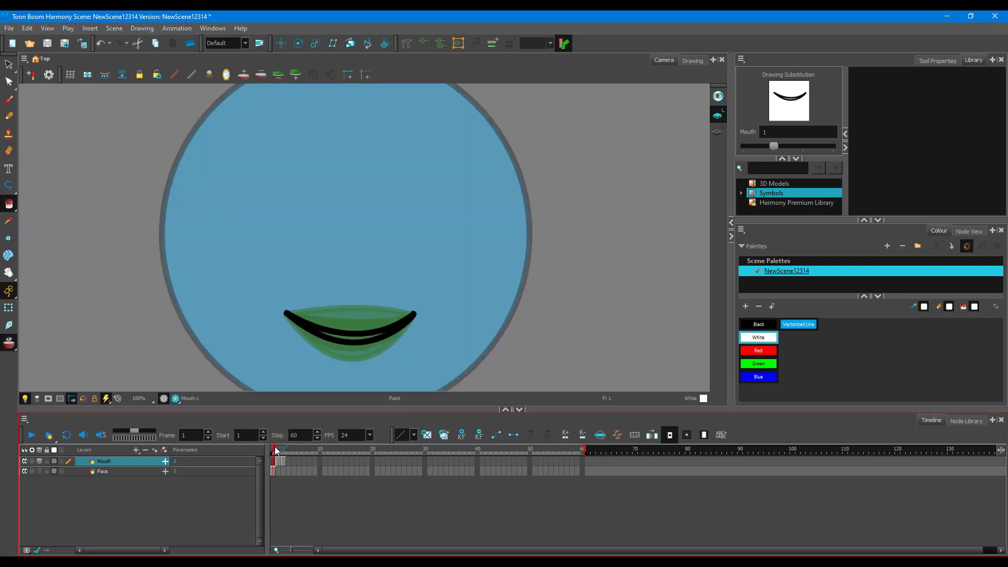
{"action": "left_click", "coordinate": [358, 339]}
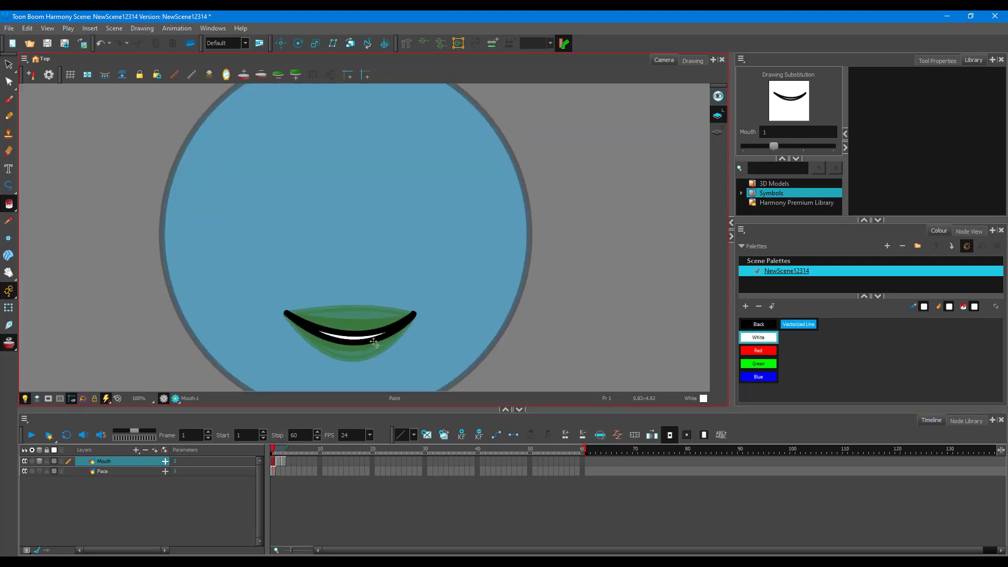
{"action": "key", "text": "ctrl+z"}
{"action": "left_click", "coordinate": [758, 325]}
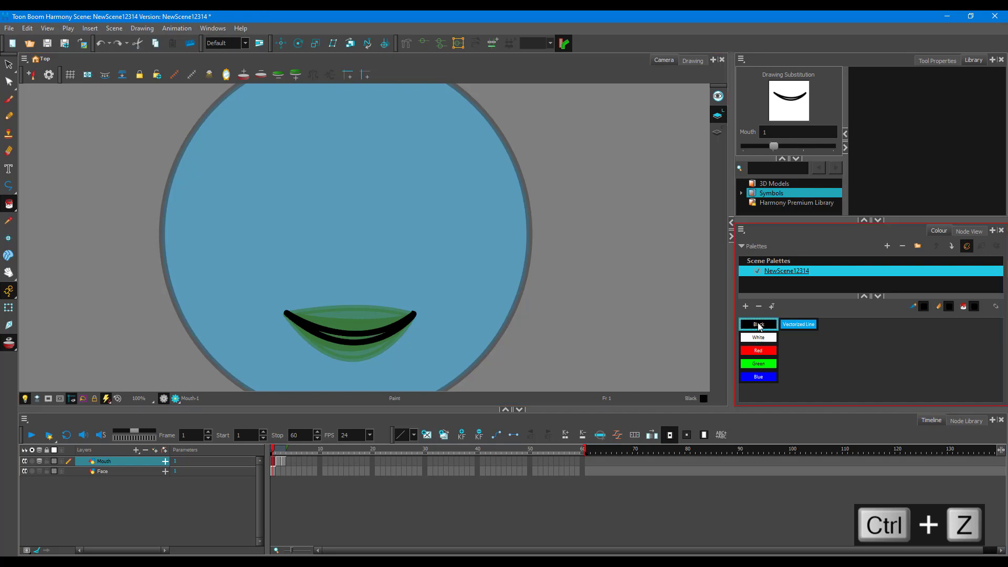
{"action": "left_click", "coordinate": [356, 338]}
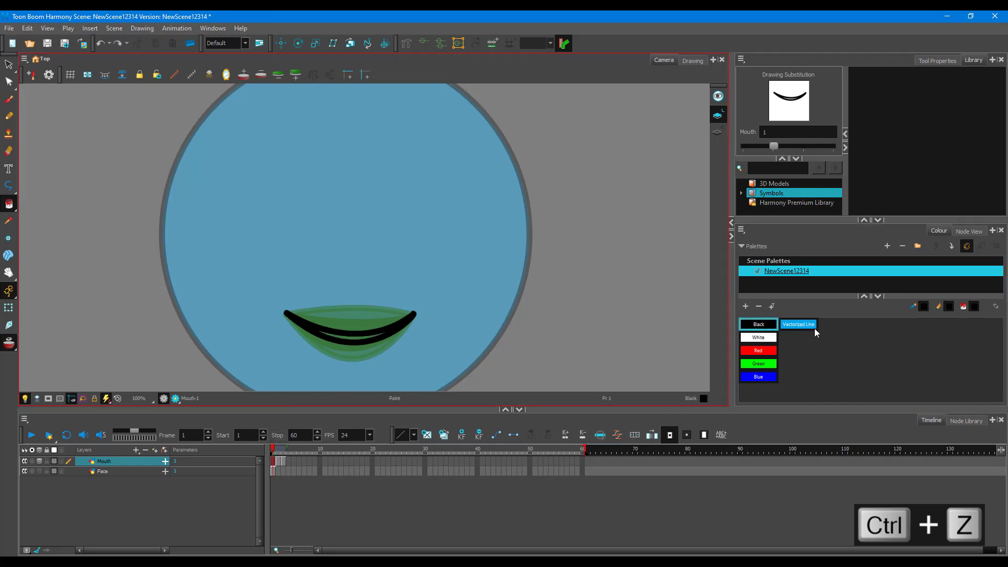
Fill the thin gap between the mouth curves on frame 1 with White and preview the mouth on the timeline
{"action": "left_click", "coordinate": [759, 337]}
{"action": "left_click", "coordinate": [350, 338]}
{"action": "left_click", "coordinate": [350, 339]}
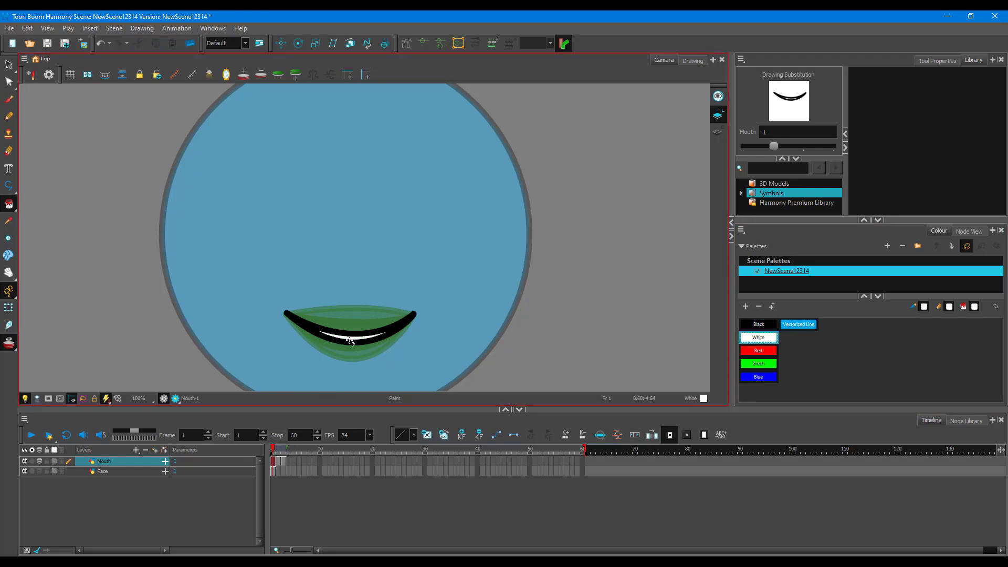
{"action": "scroll", "coordinate": [355, 368], "scroll_direction": "down", "scroll_amount": 5}
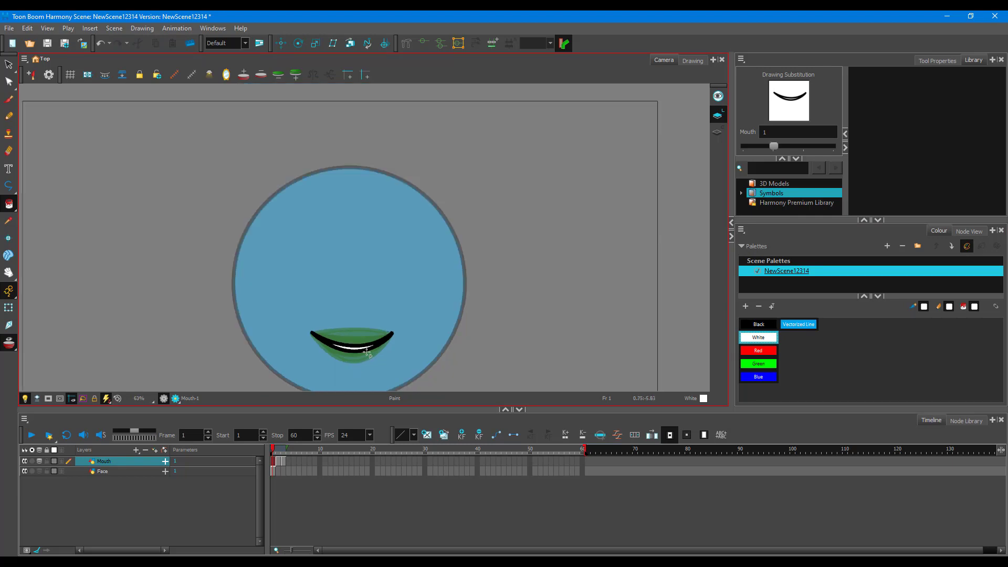
{"action": "scroll", "coordinate": [355, 368], "scroll_direction": "up", "scroll_amount": 3}
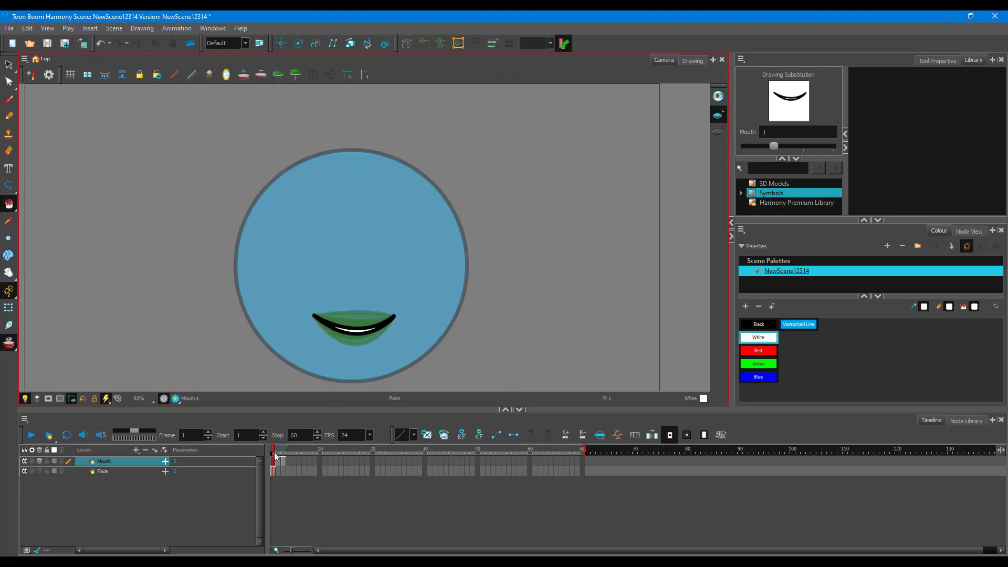
{"action": "mouse_move", "coordinate": [273, 450]}
{"action": "left_mouse_down"}
{"action": "mouse_move", "coordinate": [285, 452]}
{"action": "mouse_move", "coordinate": [273, 451]}
{"action": "left_mouse_up"}
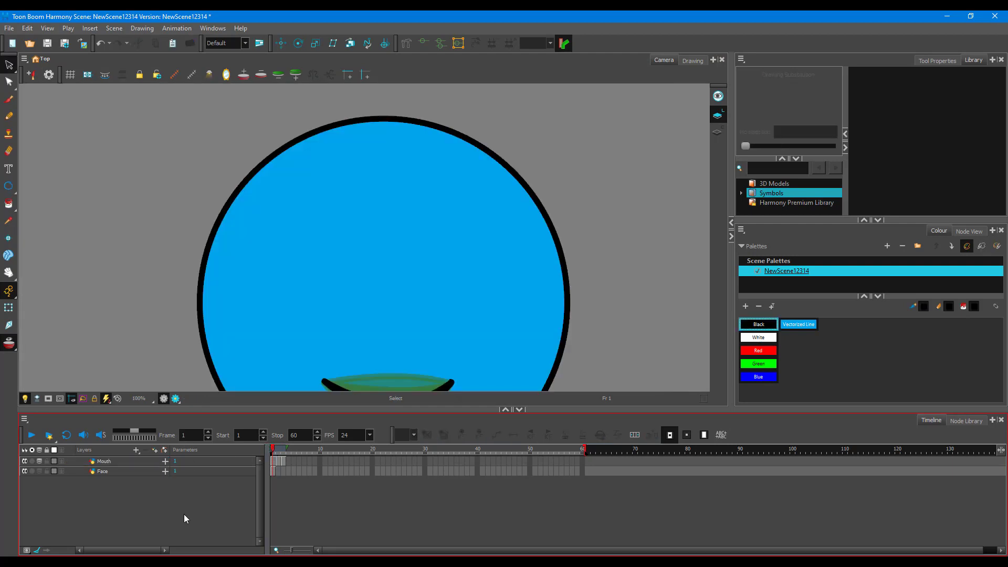
Add a vector drawing layer named Eyes
{"action": "left_click", "coordinate": [135, 449]}
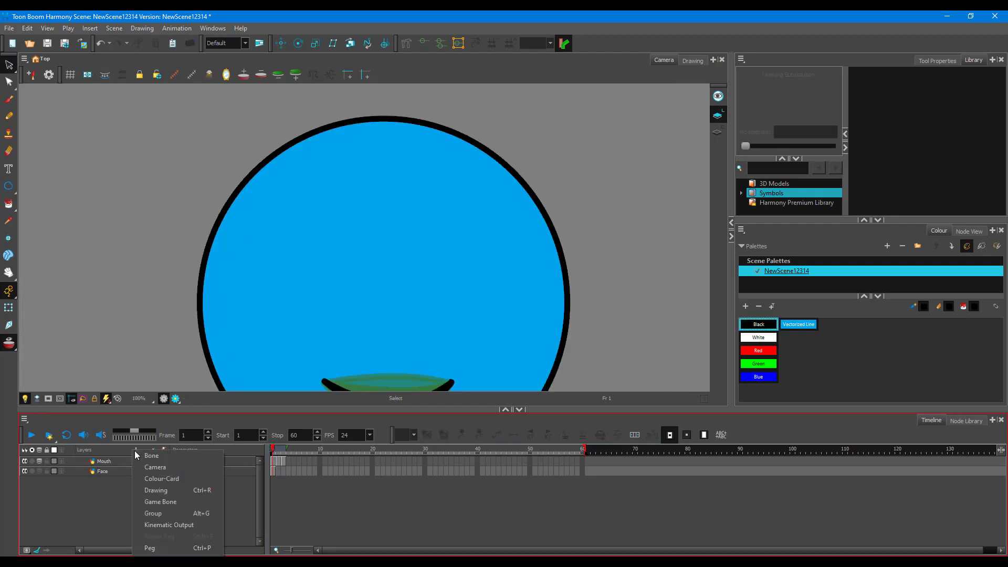
{"action": "left_click", "coordinate": [175, 491]}
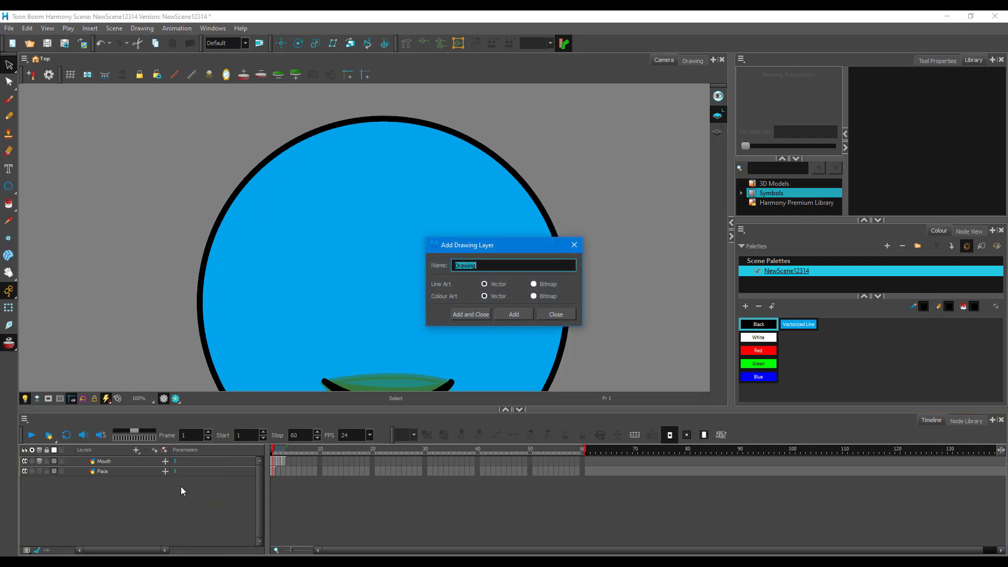
{"action": "type", "text": "Eyes"}
{"action": "left_click", "coordinate": [517, 313]}
{"action": "left_click", "coordinate": [542, 317]}
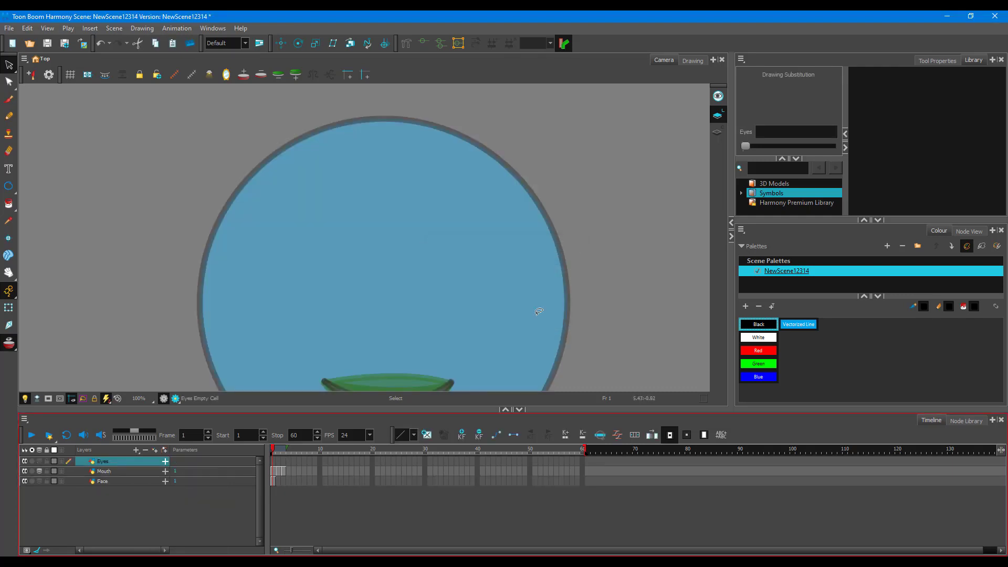
Draw a tall black ellipse as the left eye on frame 1 of the Eyes layer and move it slightly down
{"action": "left_click", "coordinate": [9, 187]}
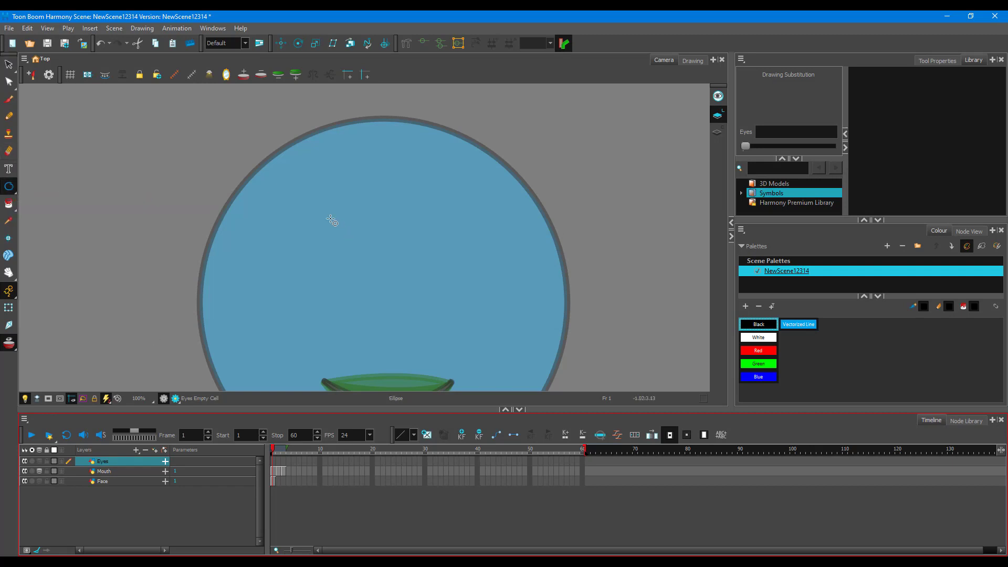
{"action": "left_click_drag", "start_coordinate": [307, 203], "coordinate": [357, 290]}
{"action": "left_click", "coordinate": [9, 64]}
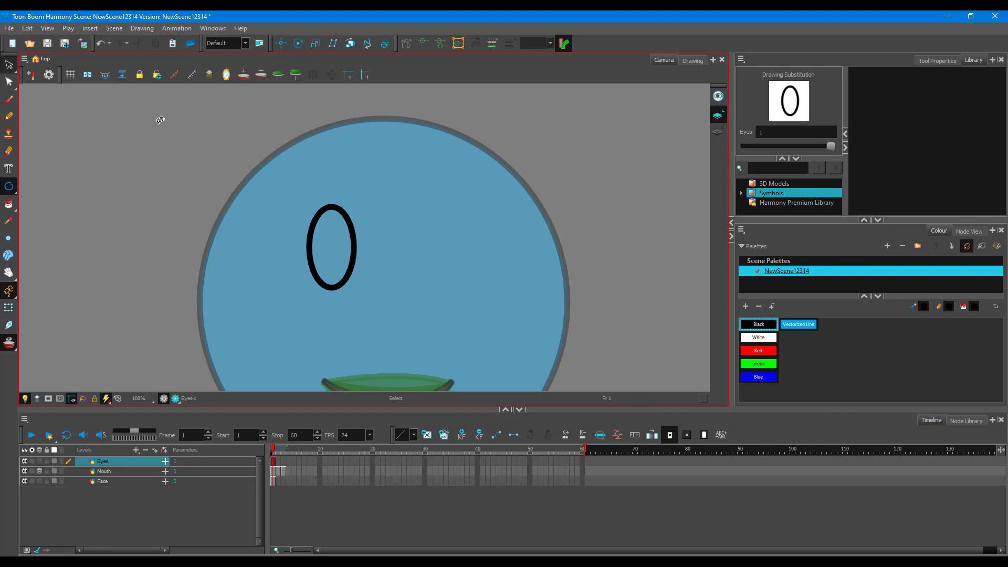
{"action": "left_click", "coordinate": [346, 213]}
{"action": "left_click_drag", "start_coordinate": [346, 213], "coordinate": [348, 224]}
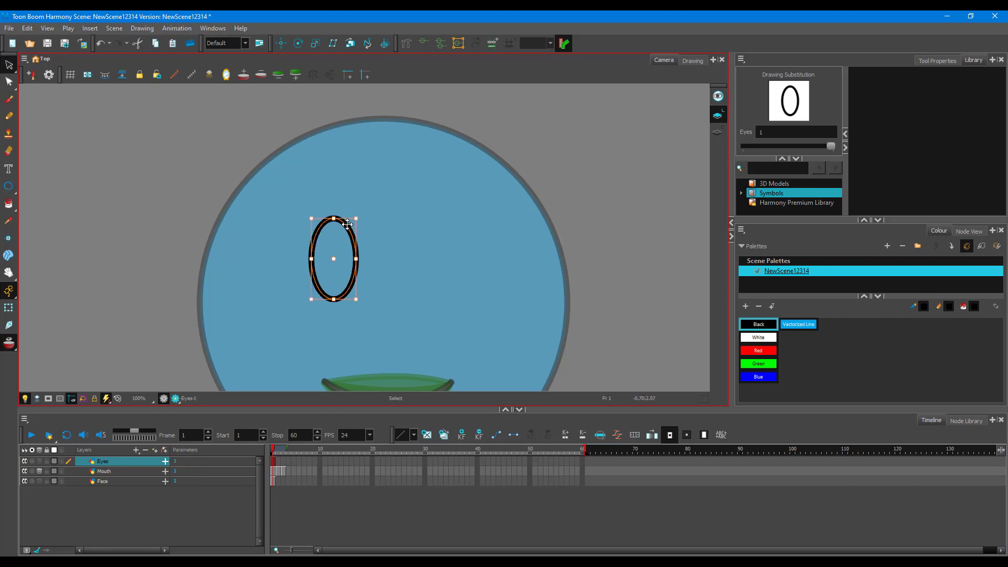
Duplicate the left eye by copy and paste and place the copy level with it as the right eye
{"action": "key", "text": "ctrl+c"}
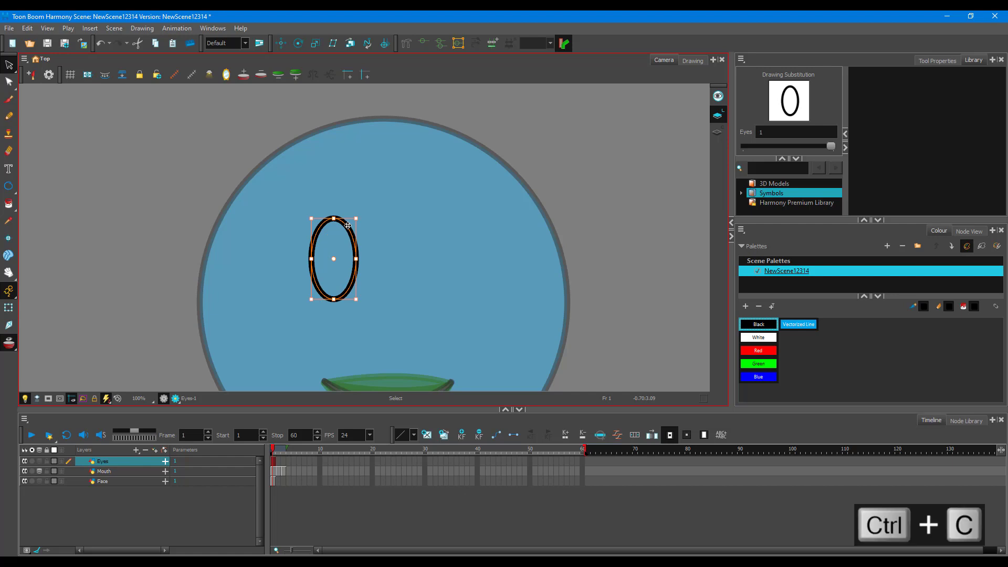
{"action": "key", "text": "ctrl+v"}
{"action": "left_click_drag", "start_coordinate": [351, 230], "coordinate": [453, 227]}
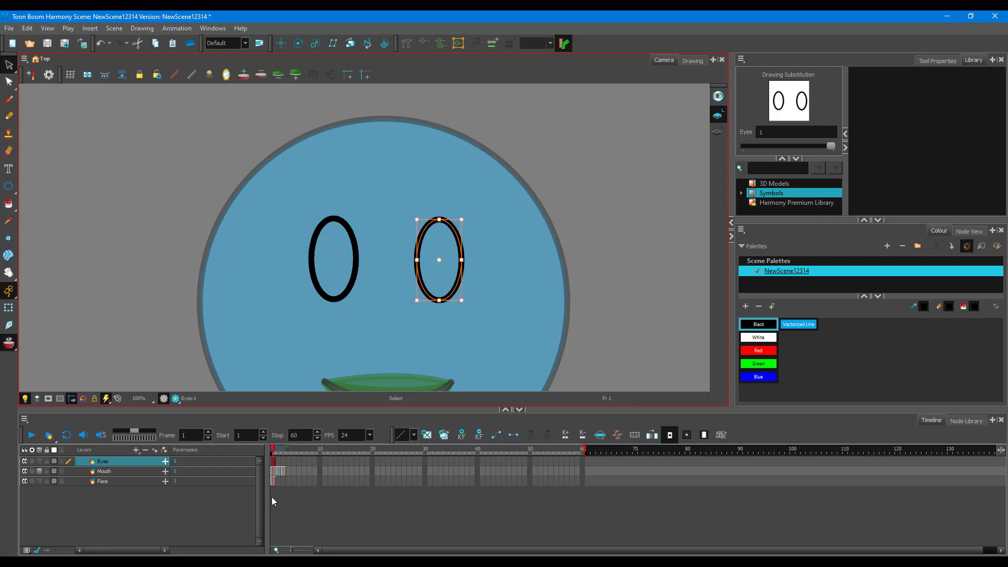
Extend the exposure of the Eyes drawing from frame 1 to frame 3
{"action": "left_click", "coordinate": [280, 461]}
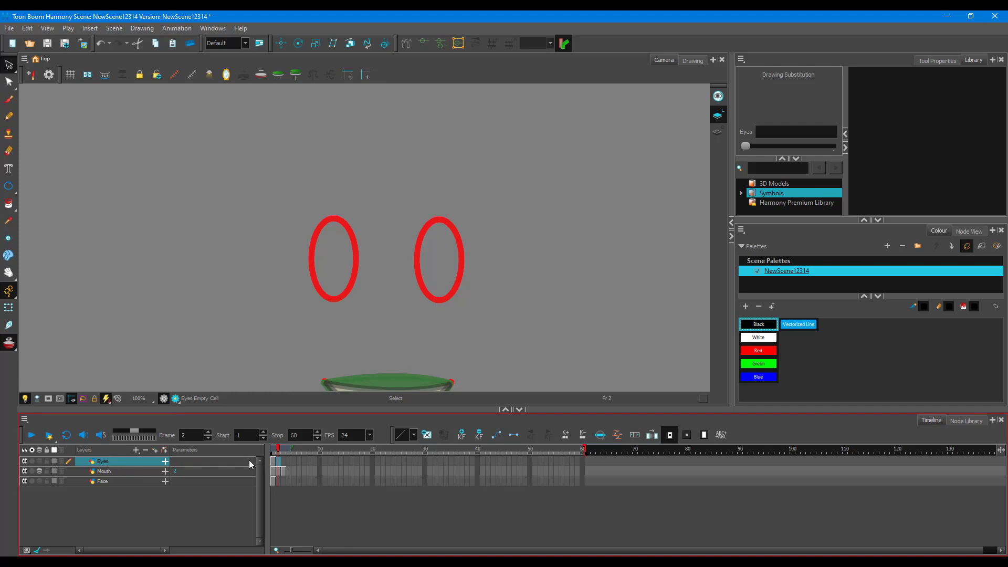
{"action": "left_click", "coordinate": [273, 460]}
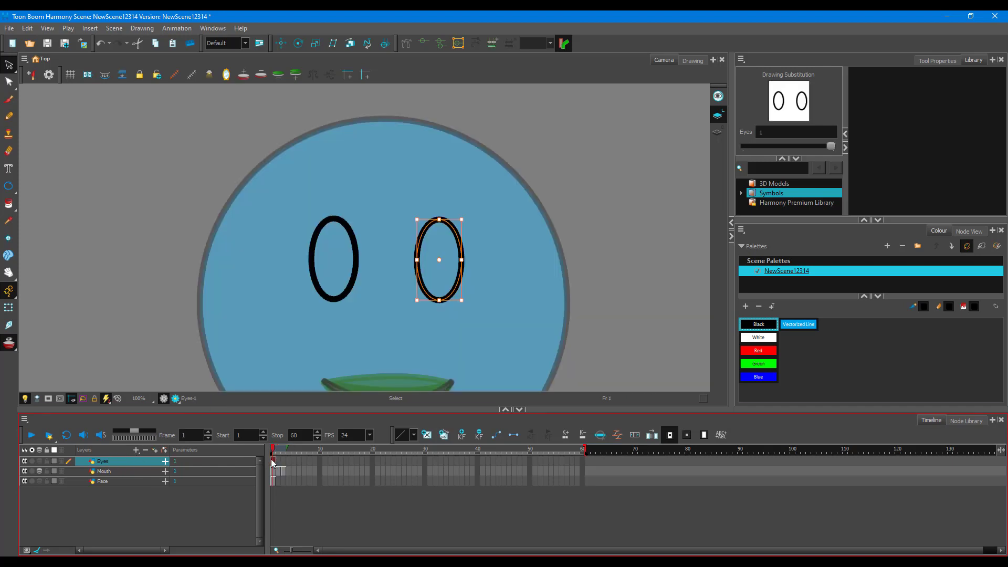
{"action": "left_click", "coordinate": [276, 459]}
{"action": "left_click", "coordinate": [285, 462]}
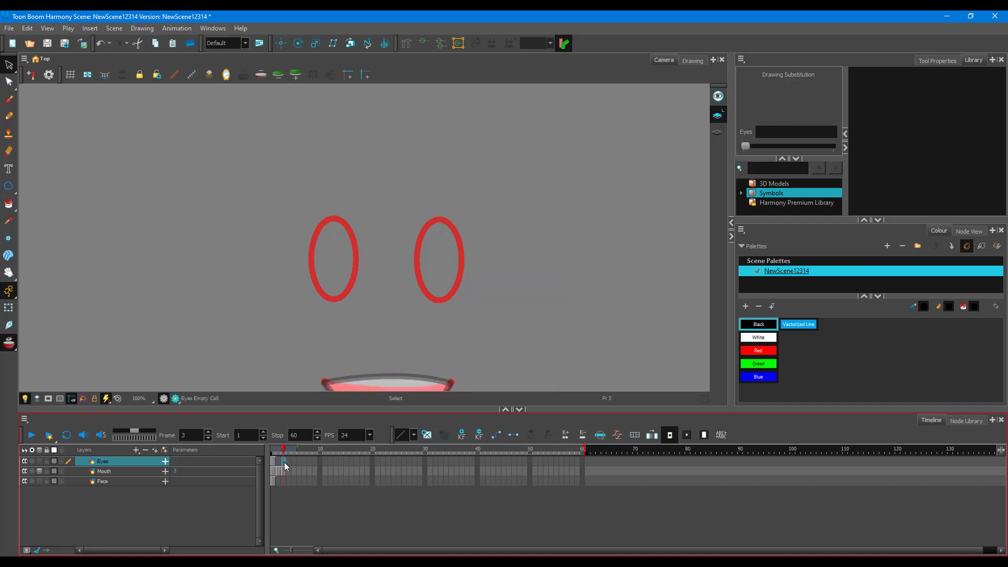
{"action": "key", "text": "F5"}
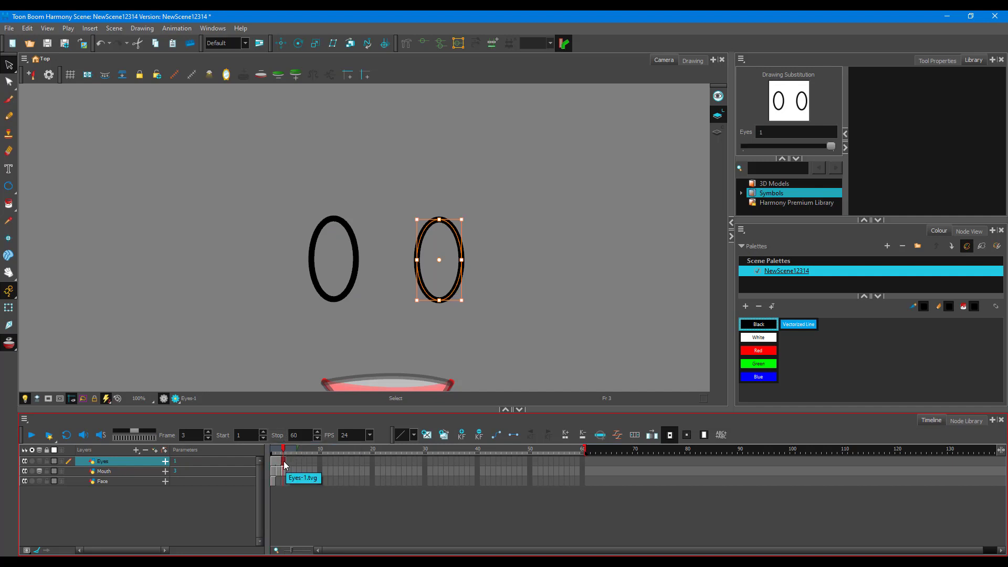
Duplicate the Eyes drawing on frames 3 and 2 so that each frame has its own editable drawing
{"action": "right_click", "coordinate": [283, 461]}
{"action": "mouse_move", "coordinate": [379, 343]}
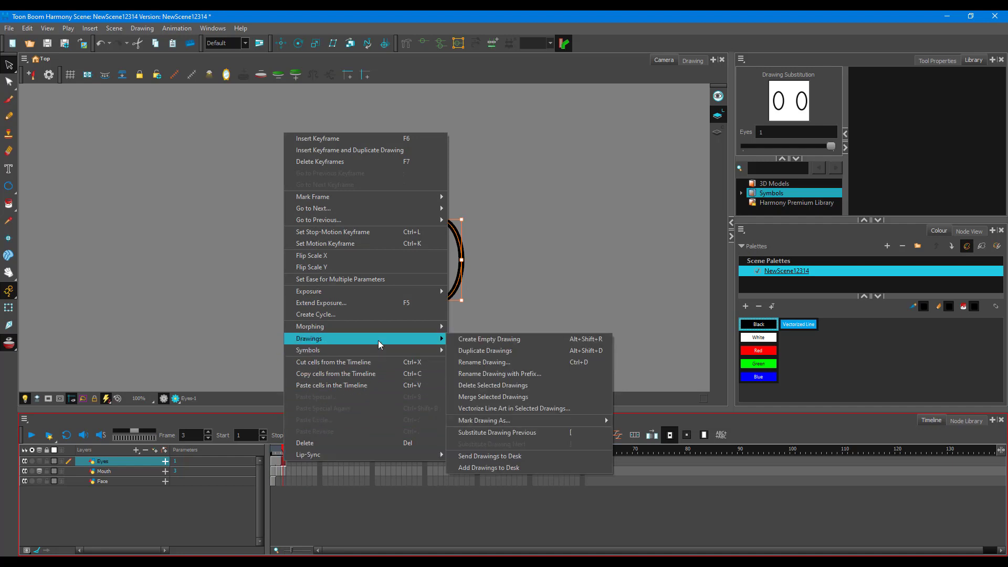
{"action": "left_click", "coordinate": [498, 351]}
{"action": "left_click", "coordinate": [278, 461]}
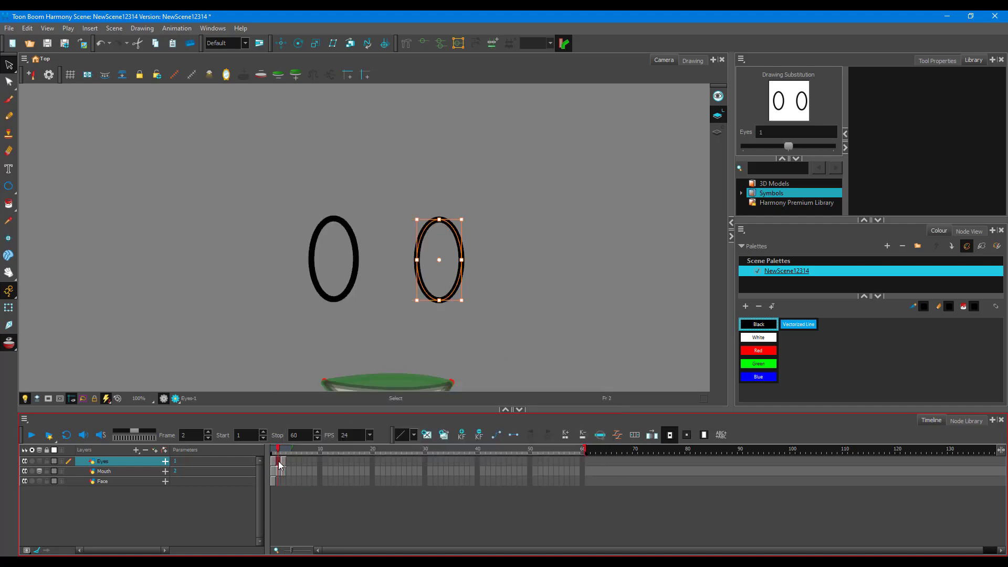
{"action": "right_click", "coordinate": [278, 461]}
{"action": "mouse_move", "coordinate": [403, 327]}
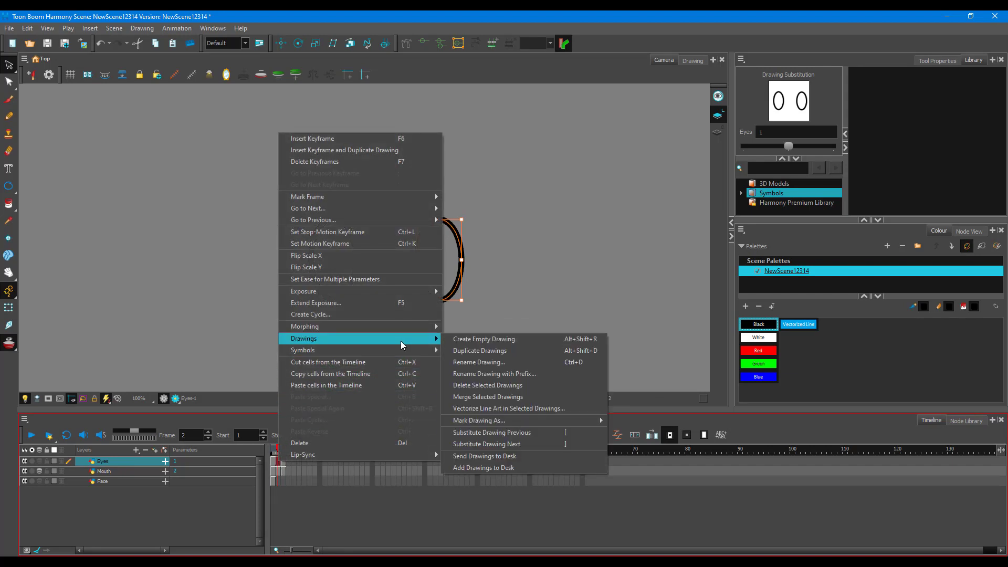
{"action": "left_click", "coordinate": [483, 351]}
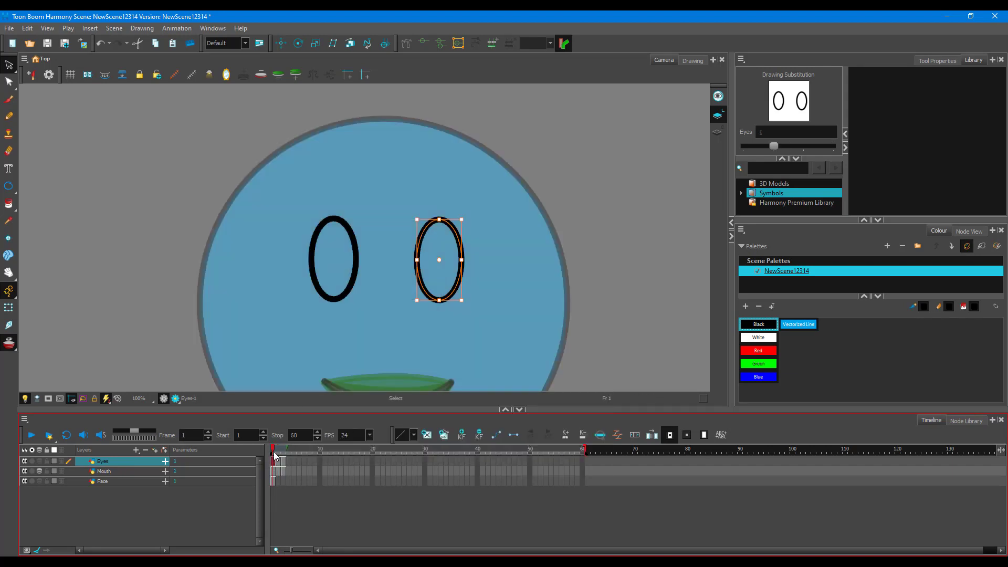
Draw a slightly sagging polyline eyelid across the middle of the left eye on frame 2 of the Eyes layer
{"action": "key", "text": "."}
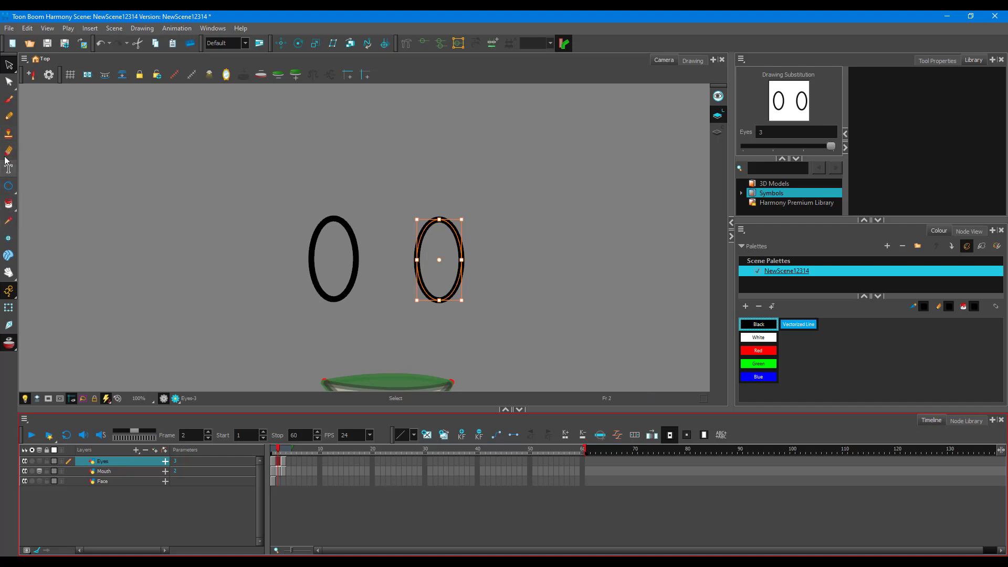
{"action": "left_click", "coordinate": [9, 194]}
{"action": "left_click", "coordinate": [63, 217]}
{"action": "scroll", "coordinate": [311, 263], "scroll_direction": "up", "scroll_amount": 3}
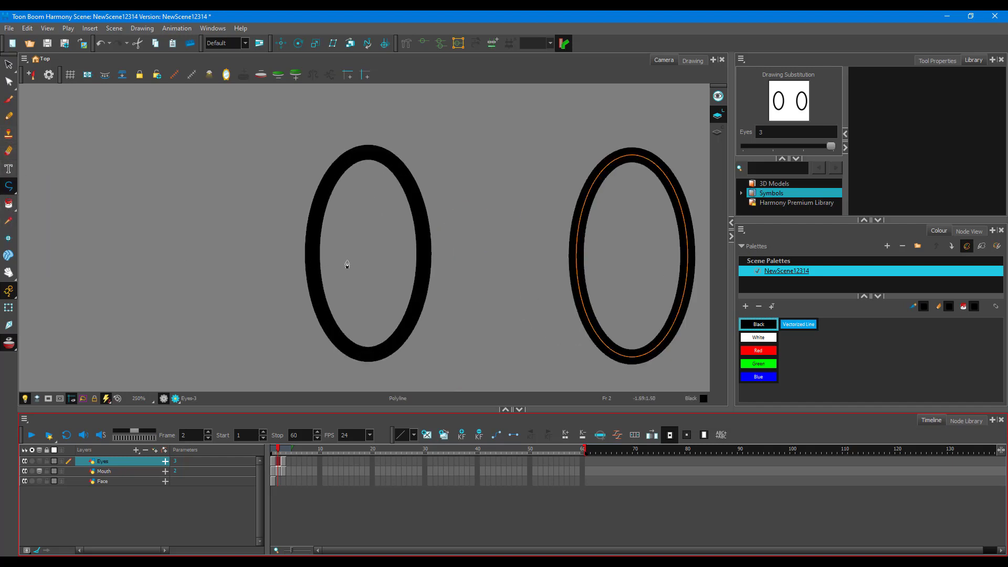
{"action": "left_click", "coordinate": [313, 241]}
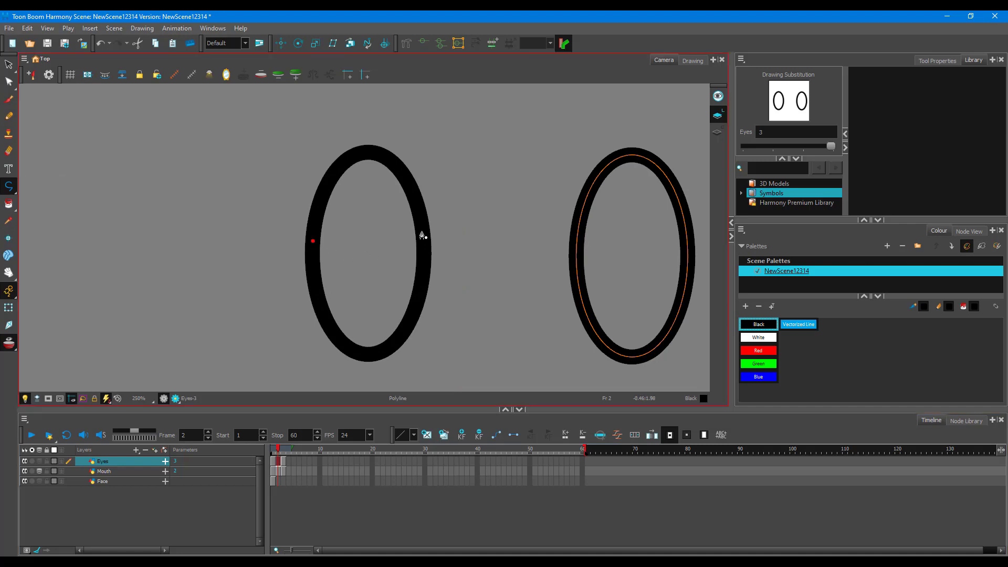
{"action": "left_click_drag", "start_coordinate": [423, 237], "coordinate": [458, 206]}
{"action": "scroll", "coordinate": [452, 212], "scroll_direction": "down", "scroll_amount": 2}
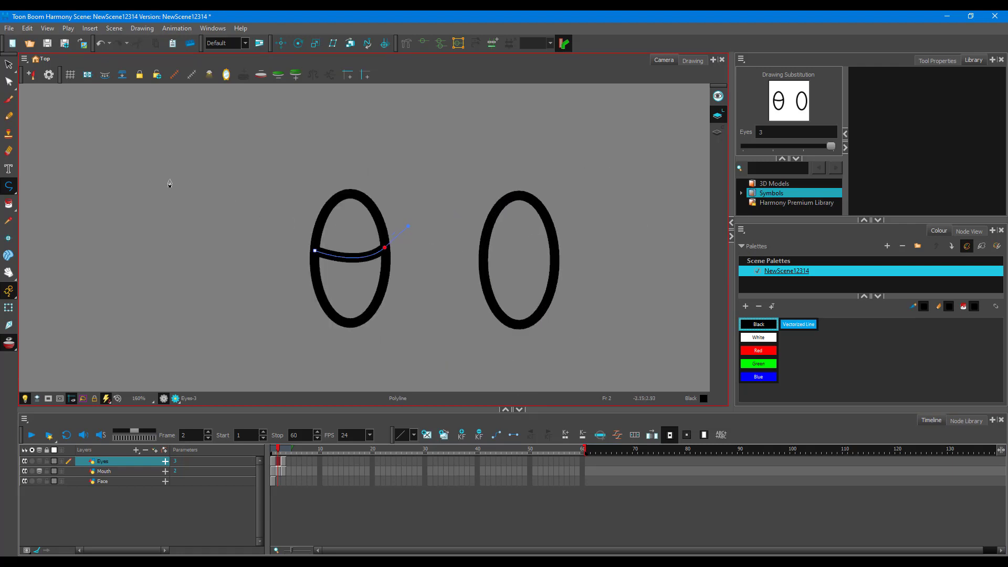
{"action": "left_click", "coordinate": [9, 64]}
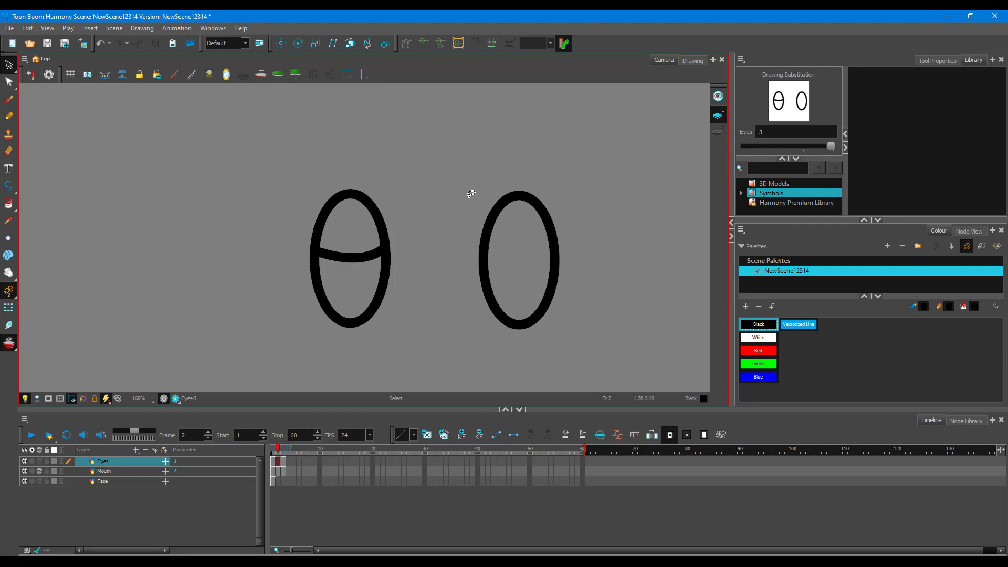
Delete the right eye on frame 2 and put a copy of the left eye with its eyelid line in its place
{"action": "mouse_move", "coordinate": [471, 194]}
{"action": "left_mouse_down"}
{"action": "mouse_move", "coordinate": [579, 324]}
{"action": "mouse_move", "coordinate": [475, 210]}
{"action": "left_mouse_up"}
{"action": "key", "text": "Delete"}
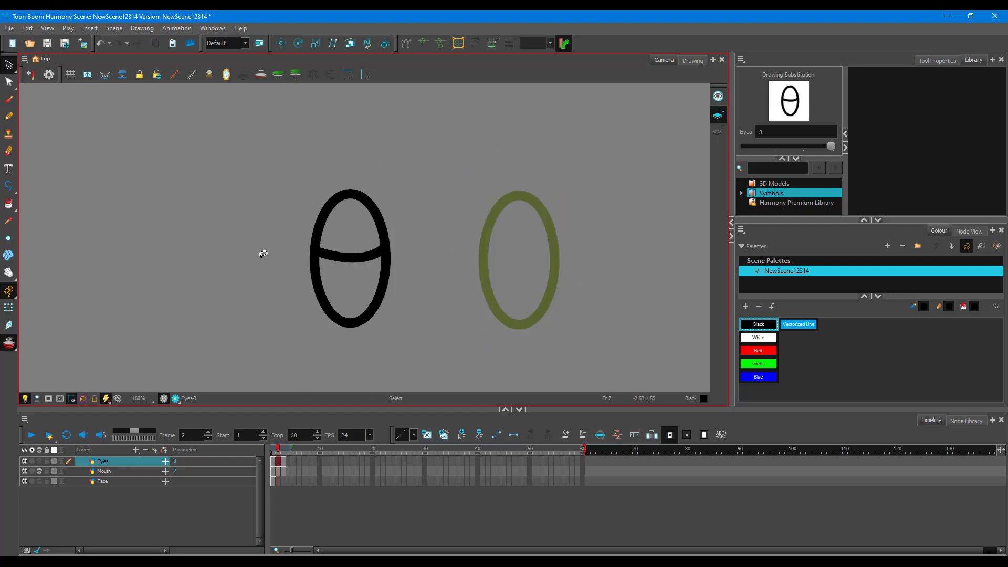
{"action": "mouse_move", "coordinate": [263, 247]}
{"action": "left_mouse_down"}
{"action": "mouse_move", "coordinate": [459, 345]}
{"action": "mouse_move", "coordinate": [292, 205]}
{"action": "left_mouse_up"}
{"action": "key", "text": "ctrl+c"}
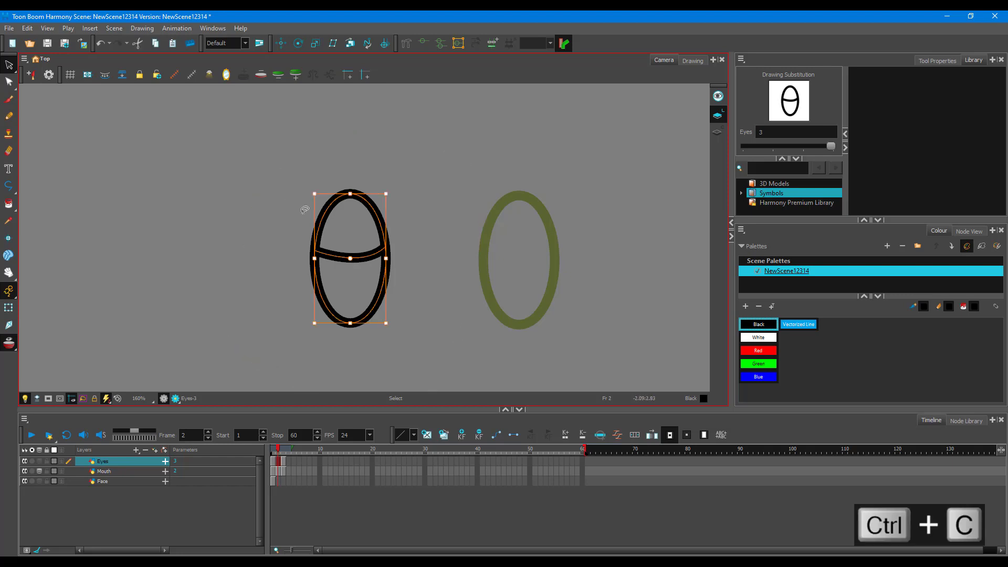
{"action": "key", "text": "ctrl+v"}
{"action": "left_click_drag", "start_coordinate": [382, 228], "coordinate": [548, 226]}
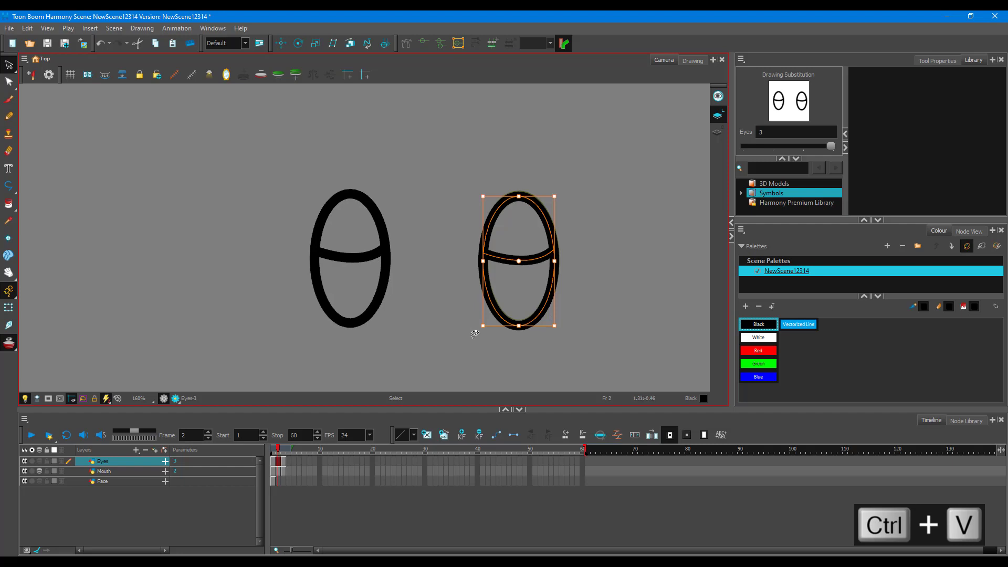
{"action": "left_click", "coordinate": [623, 278]}
{"action": "scroll", "coordinate": [624, 275], "scroll_direction": "down", "scroll_amount": 4}
{"action": "scroll", "coordinate": [659, 294], "scroll_direction": "up", "scroll_amount": 3}
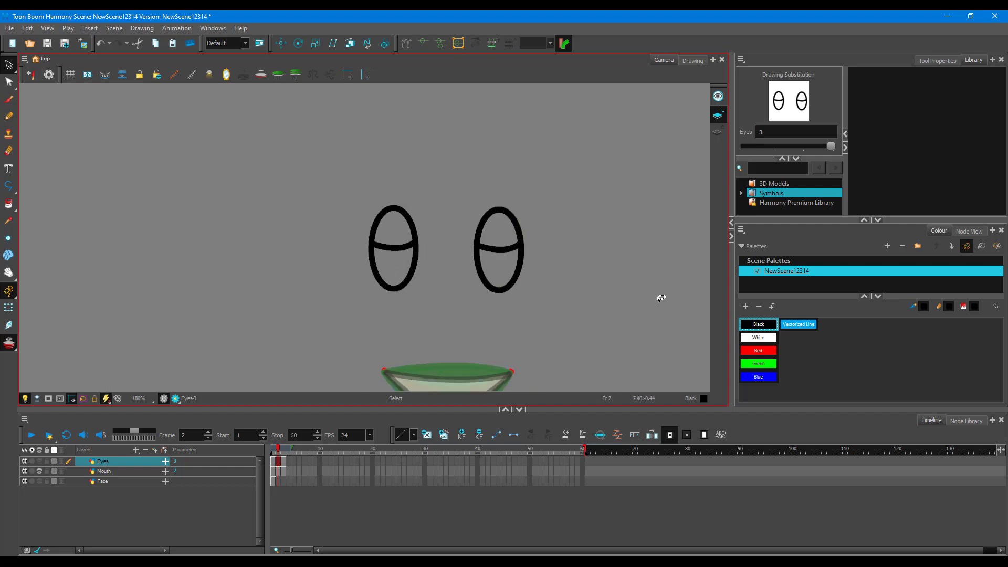
{"action": "left_click_drag", "start_coordinate": [280, 451], "coordinate": [284, 454]}
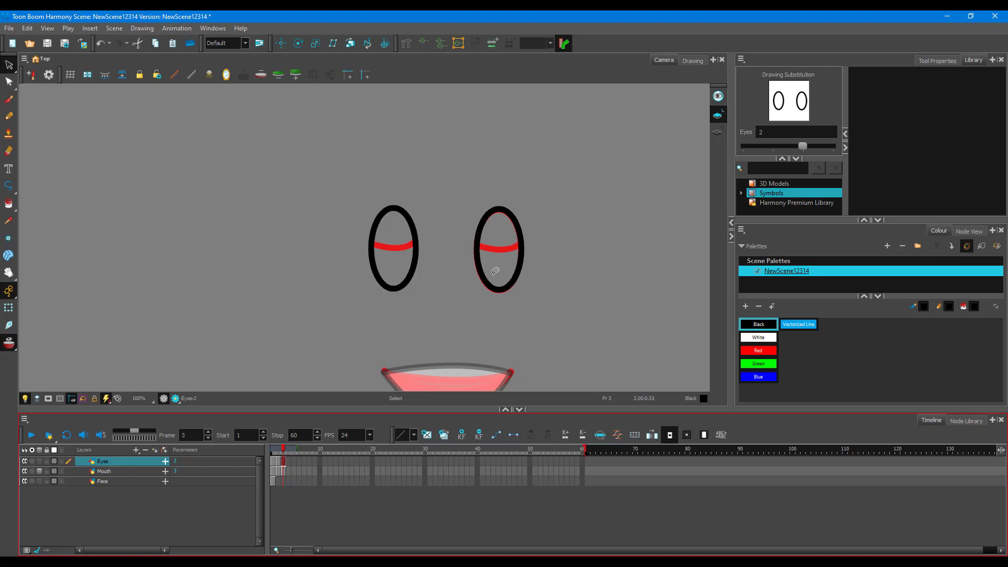
{"action": "scroll", "coordinate": [495, 271], "scroll_direction": "down", "scroll_amount": 2}
{"action": "scroll", "coordinate": [556, 296], "scroll_direction": "up", "scroll_amount": 1}
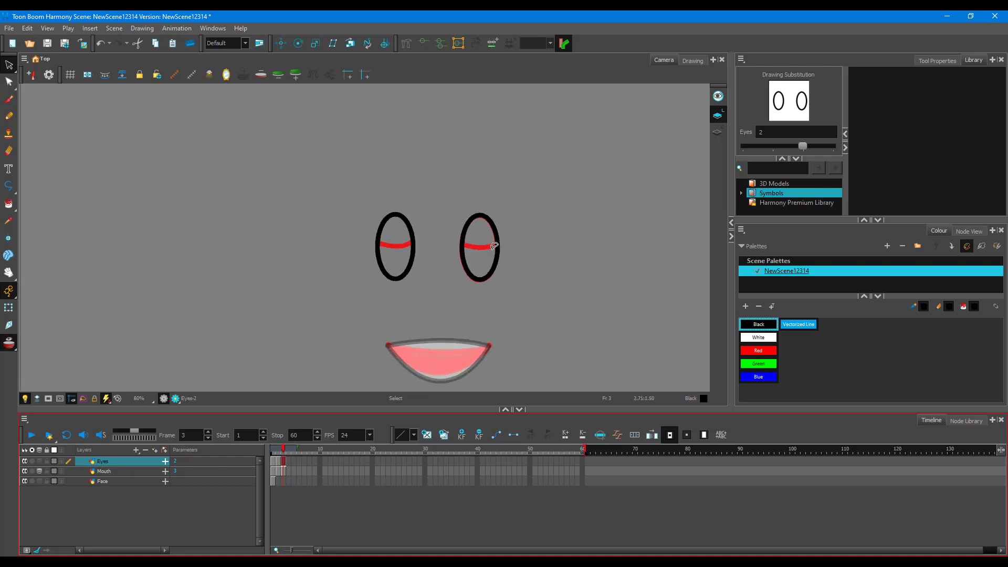
{"action": "scroll", "coordinate": [443, 294], "scroll_direction": "up", "scroll_amount": 2}
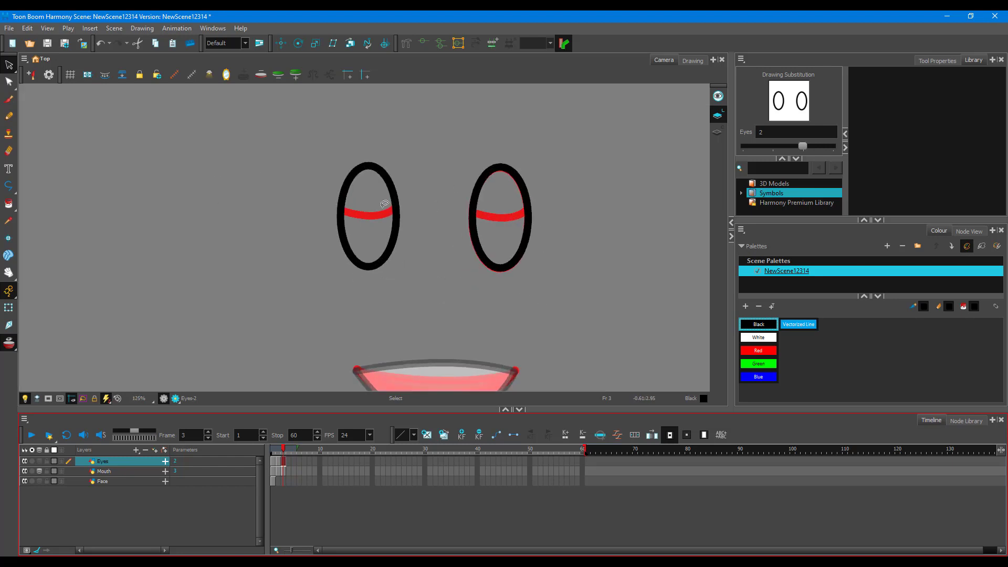
Fill the inside of both eyes with White on frame 1 of the Eyes layer
{"action": "left_click", "coordinate": [273, 460]}
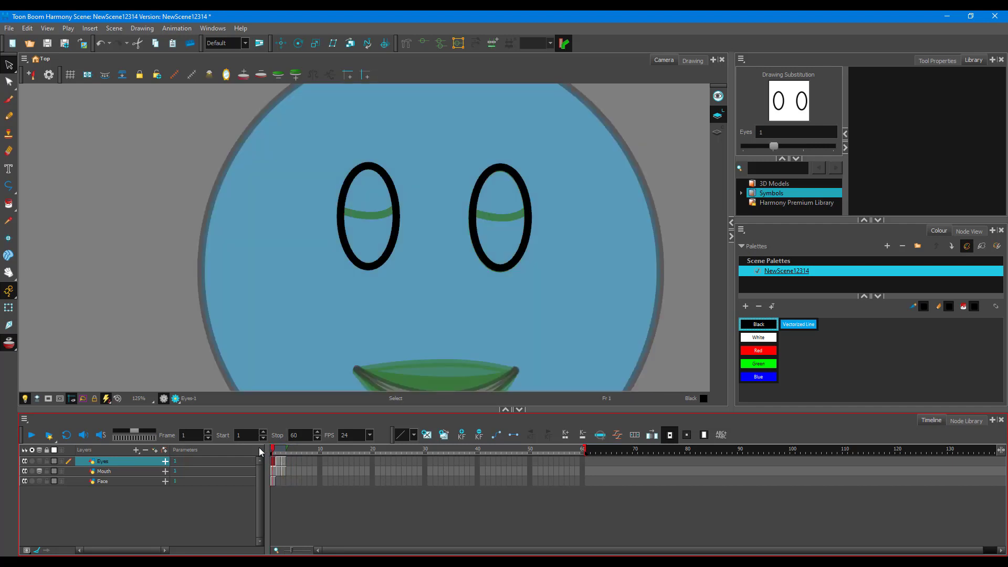
{"action": "left_click", "coordinate": [8, 206]}
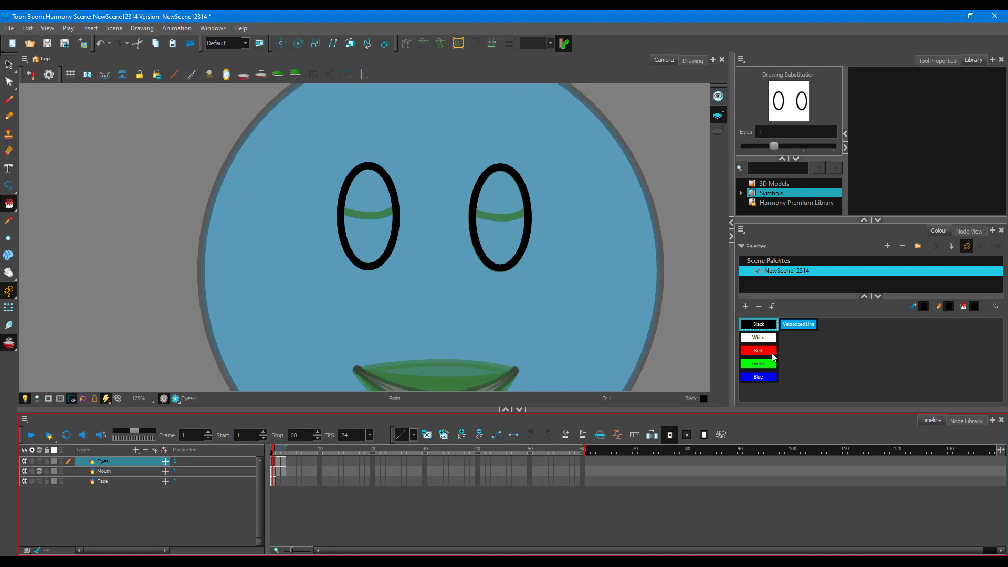
{"action": "left_click", "coordinate": [767, 338]}
{"action": "left_click", "coordinate": [364, 198]}
{"action": "left_click", "coordinate": [492, 211]}
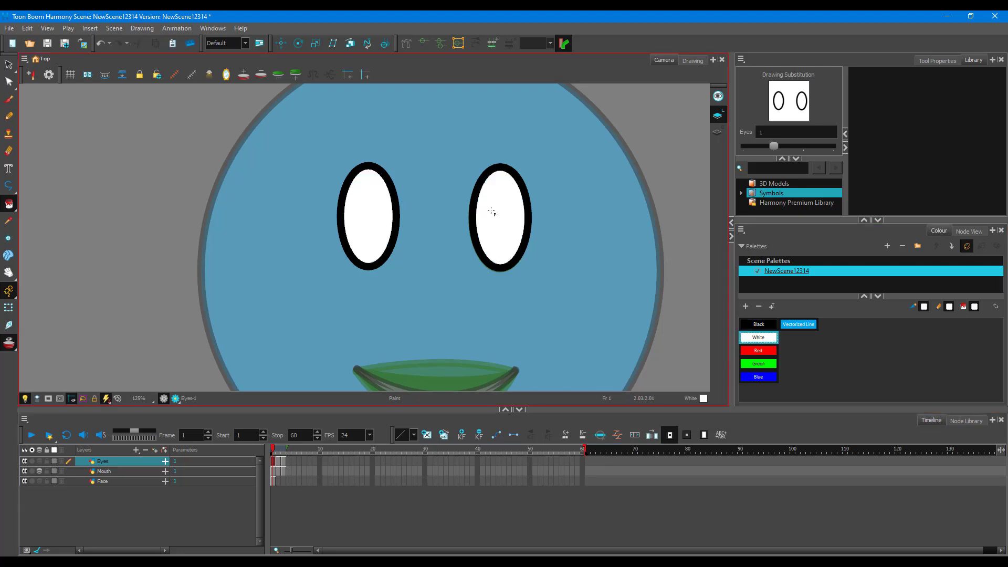
Fill both eyes with White above and below their eyelid lines on frame 2
{"action": "left_click", "coordinate": [280, 452]}
{"action": "left_click", "coordinate": [389, 231]}
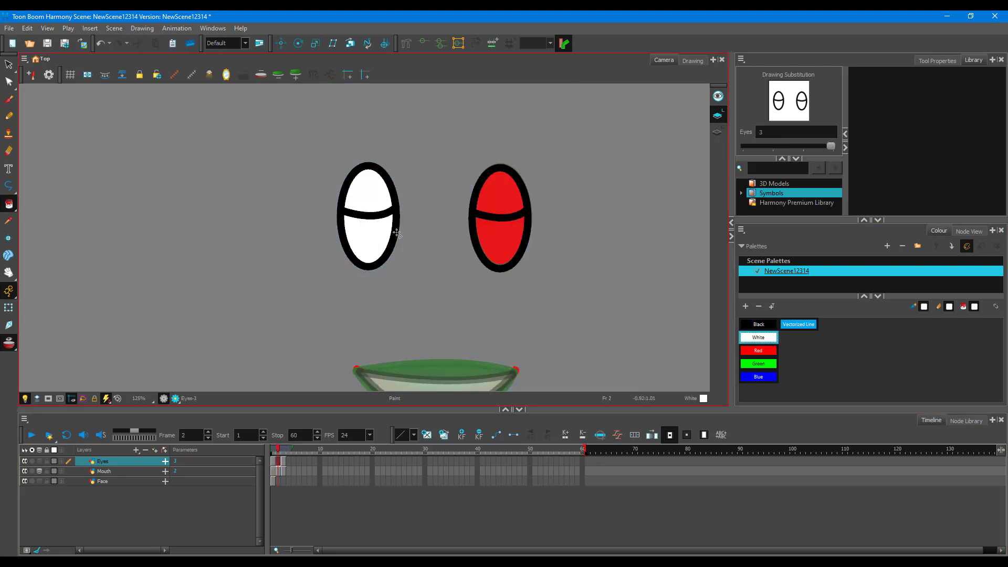
{"action": "left_click", "coordinate": [501, 227]}
Choose Black as the paint colour, try filling the left eye's eyelid with it on frame 2, and undo that fill
{"action": "left_click", "coordinate": [766, 324]}
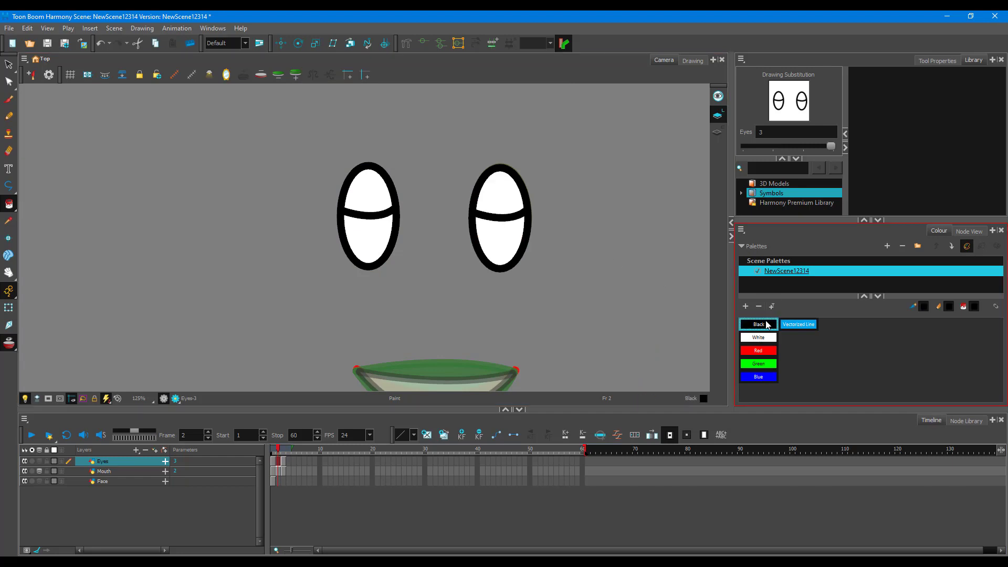
{"action": "left_click_drag", "start_coordinate": [382, 226], "coordinate": [378, 199]}
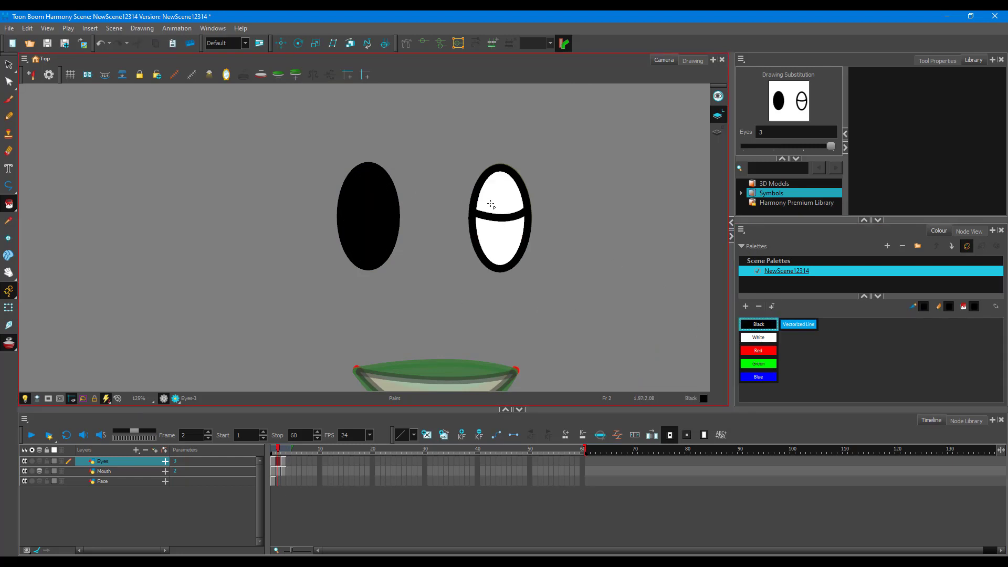
{"action": "key", "text": "ctrl+z"}
Stretch both ends of the left eye's eyelid line outward to the outer edges of the eye outline on frame 2
{"action": "scroll", "coordinate": [486, 215], "scroll_direction": "up", "scroll_amount": 5}
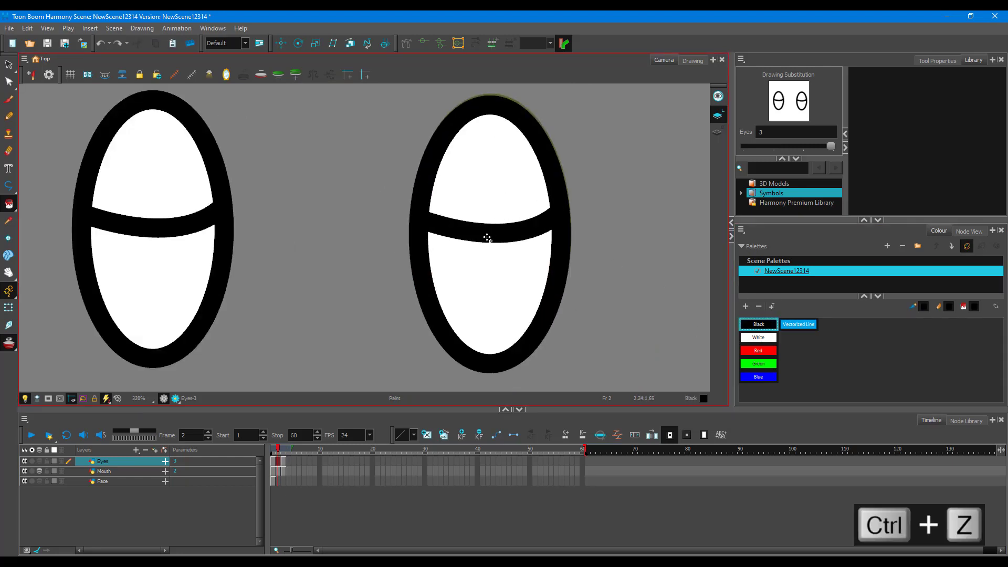
{"action": "left_click", "coordinate": [9, 64]}
{"action": "left_click", "coordinate": [153, 230]}
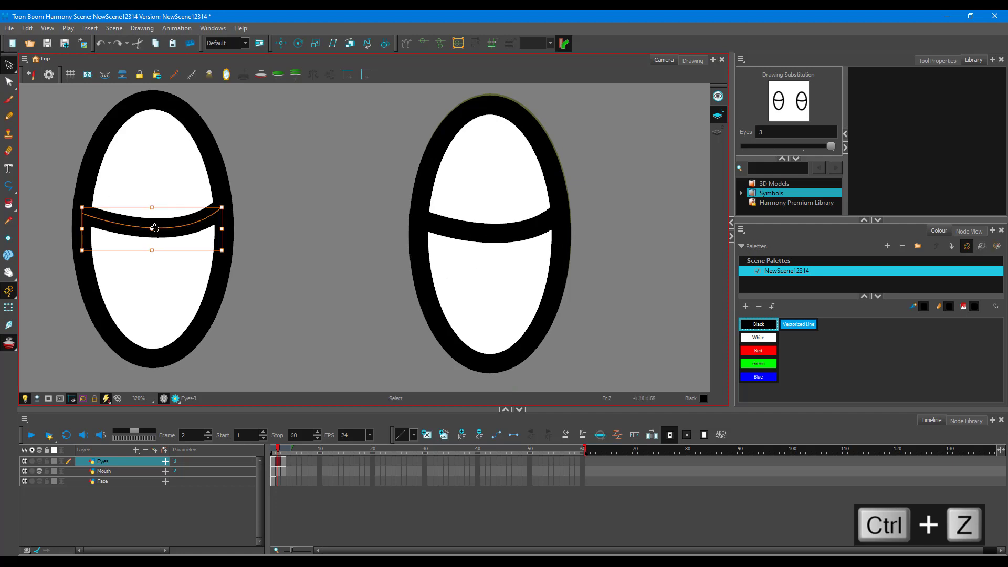
{"action": "left_click_drag", "start_coordinate": [79, 226], "coordinate": [78, 227]}
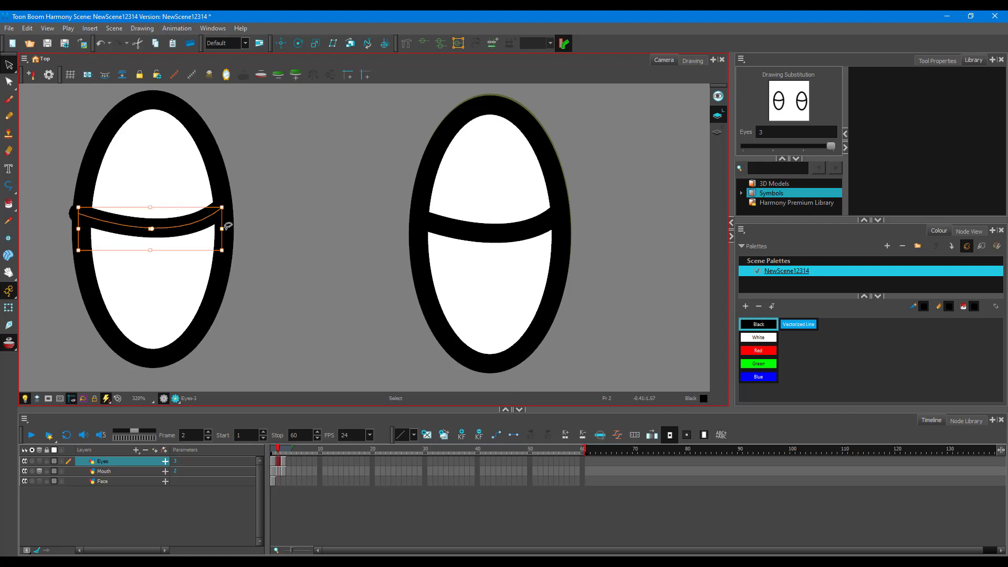
{"action": "left_click_drag", "start_coordinate": [220, 228], "coordinate": [228, 225]}
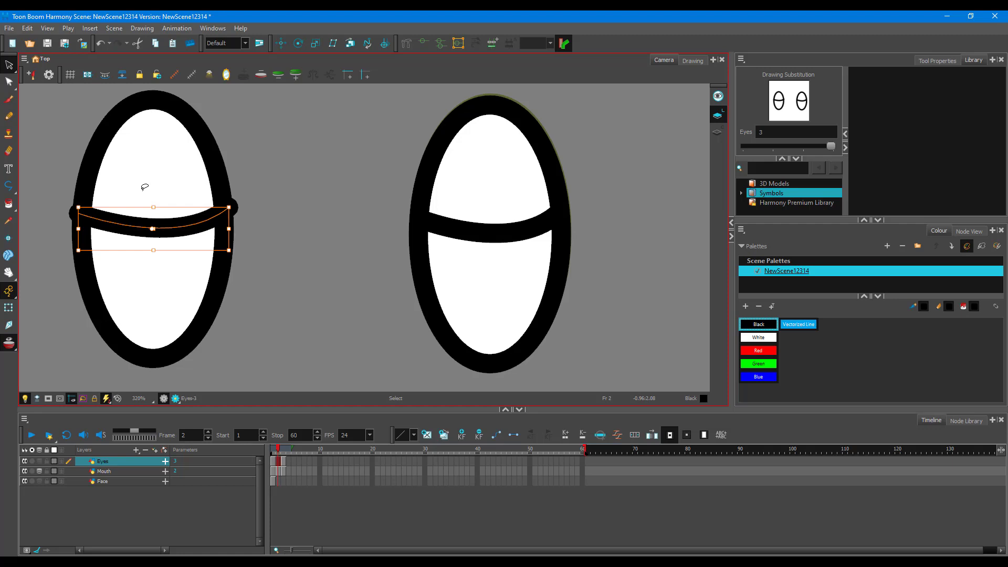
Fill the area above the left eye's eyelid line with Black on frame 2
{"action": "left_click", "coordinate": [152, 157]}
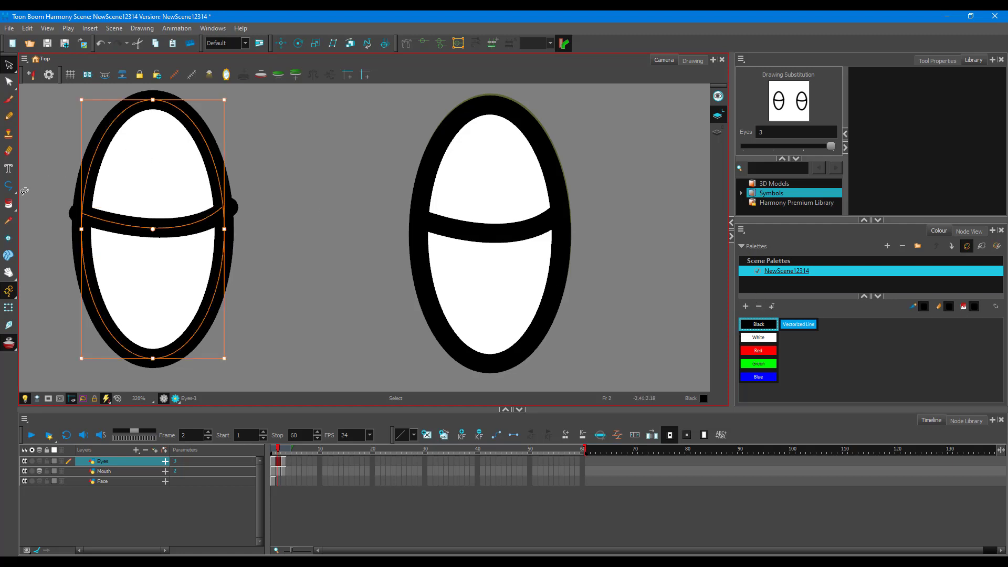
{"action": "left_click", "coordinate": [9, 204]}
{"action": "left_click", "coordinate": [150, 171]}
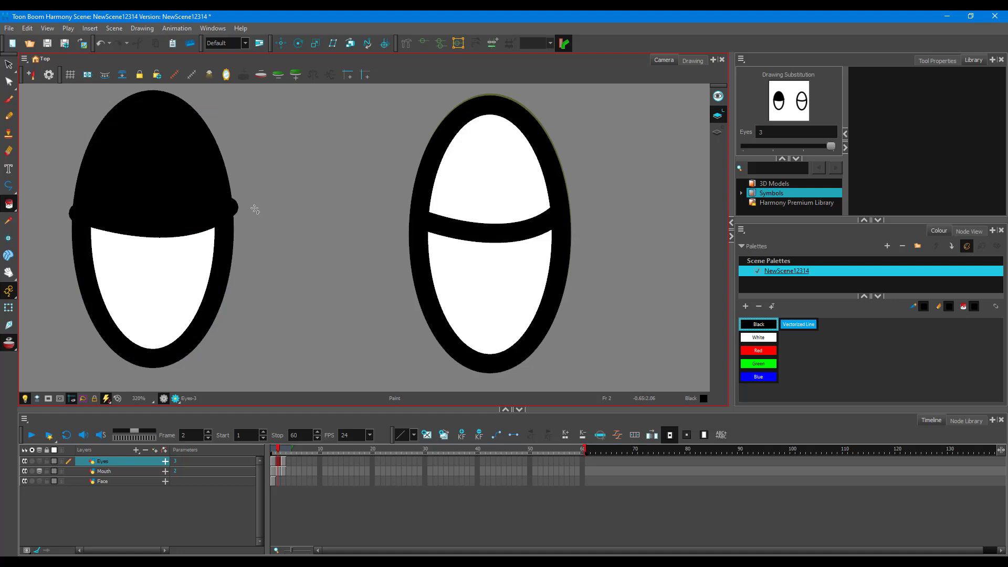
Delete the whole right eye from the Eyes drawing on frame 2
{"action": "left_click", "coordinate": [9, 65]}
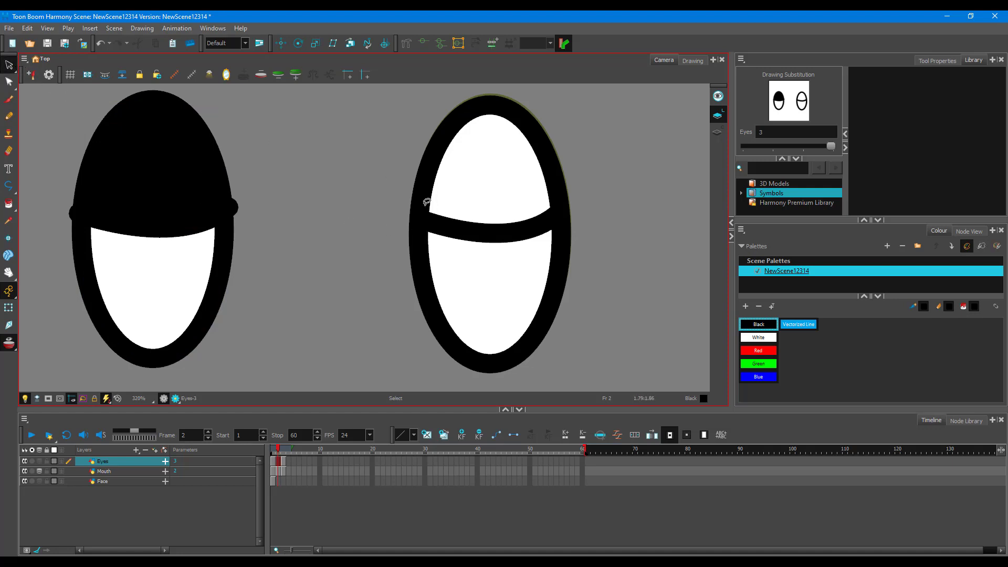
{"action": "mouse_move", "coordinate": [391, 179]}
{"action": "left_mouse_down"}
{"action": "mouse_move", "coordinate": [608, 275]}
{"action": "mouse_move", "coordinate": [388, 178]}
{"action": "left_mouse_up"}
{"action": "key", "text": "Delete"}
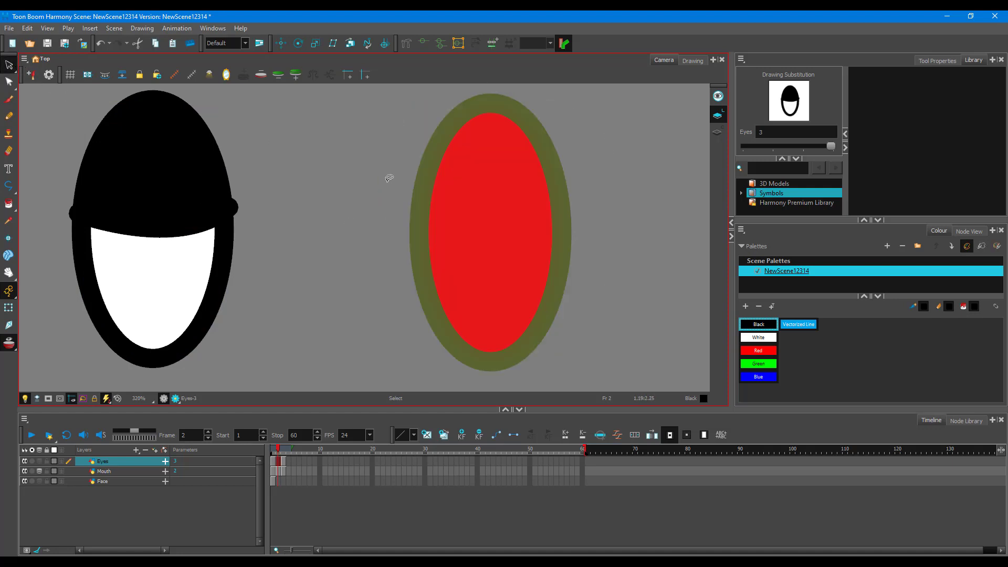
Copy the half-closed left eye on frame 2 and align the copy with the onion-skinned right eye
{"action": "mouse_move", "coordinate": [95, 94]}
{"action": "left_mouse_down"}
{"action": "mouse_move", "coordinate": [307, 378]}
{"action": "mouse_move", "coordinate": [87, 74]}
{"action": "left_mouse_up"}
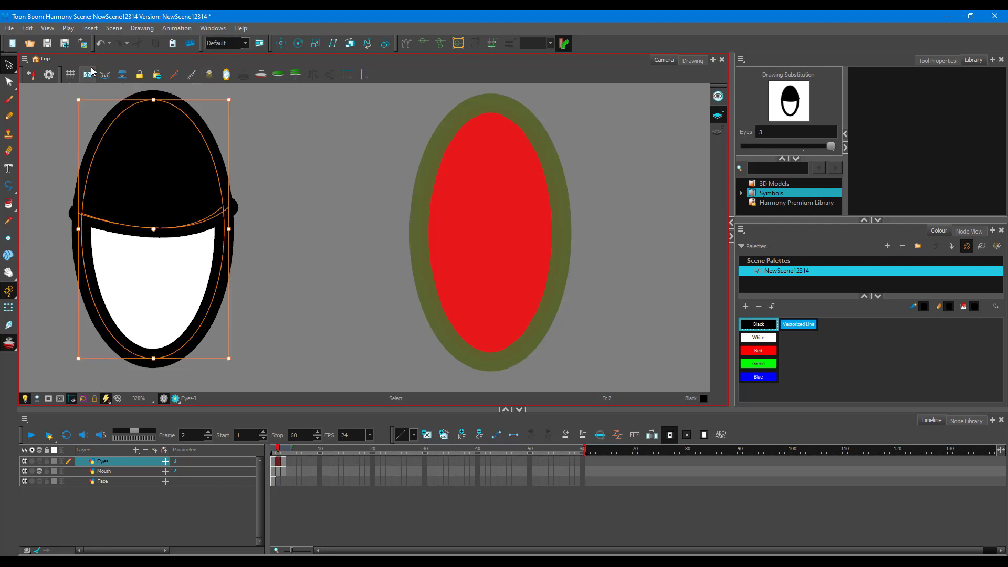
{"action": "key", "text": "ctrl+v"}
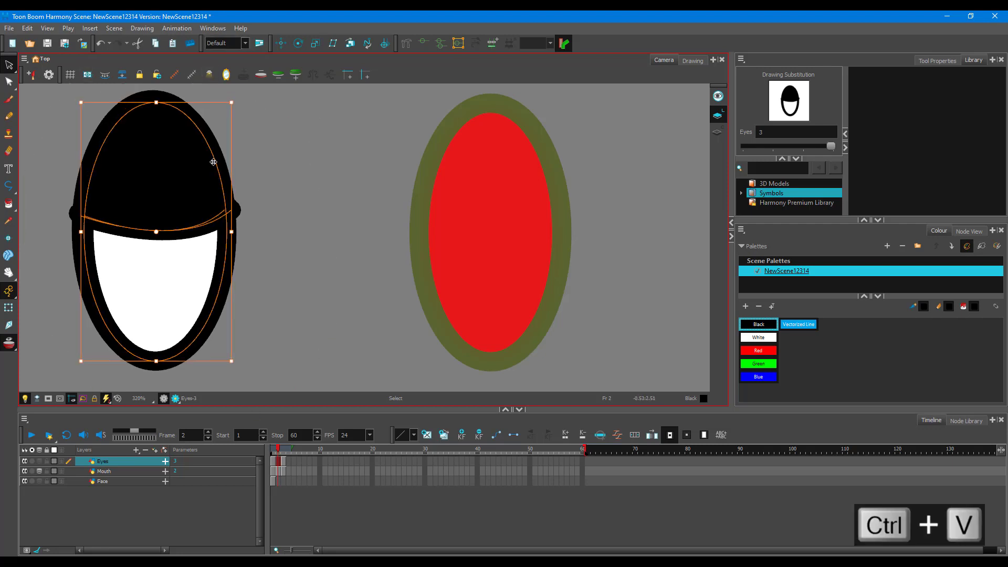
{"action": "mouse_move", "coordinate": [215, 161]}
{"action": "left_mouse_down"}
{"action": "mouse_move", "coordinate": [558, 162]}
{"action": "mouse_move", "coordinate": [549, 161]}
{"action": "left_mouse_up"}
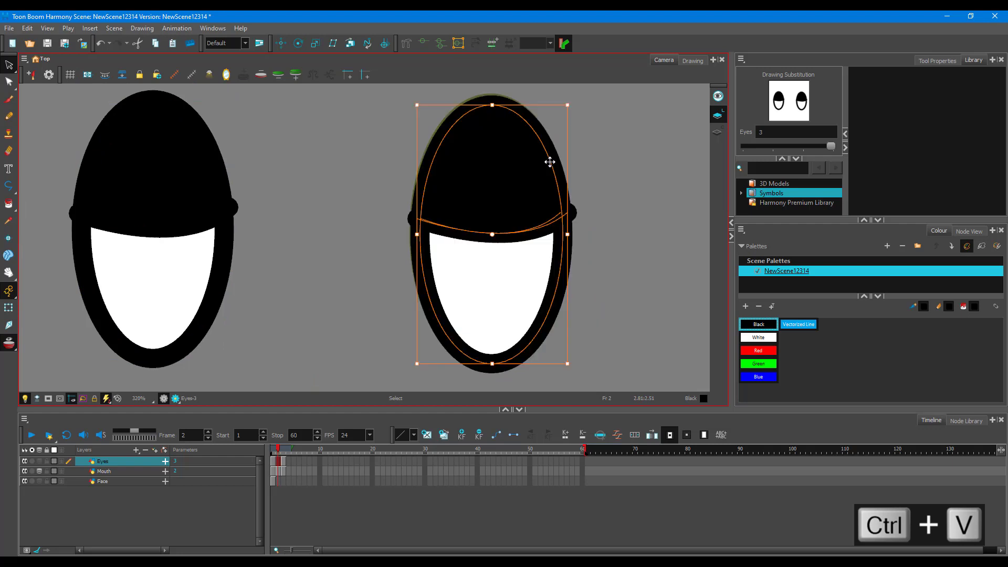
{"action": "key", "text": "Left"}
{"action": "key", "text": "Left"}
{"action": "key", "text": "Up"}
{"action": "key", "text": "Left"}
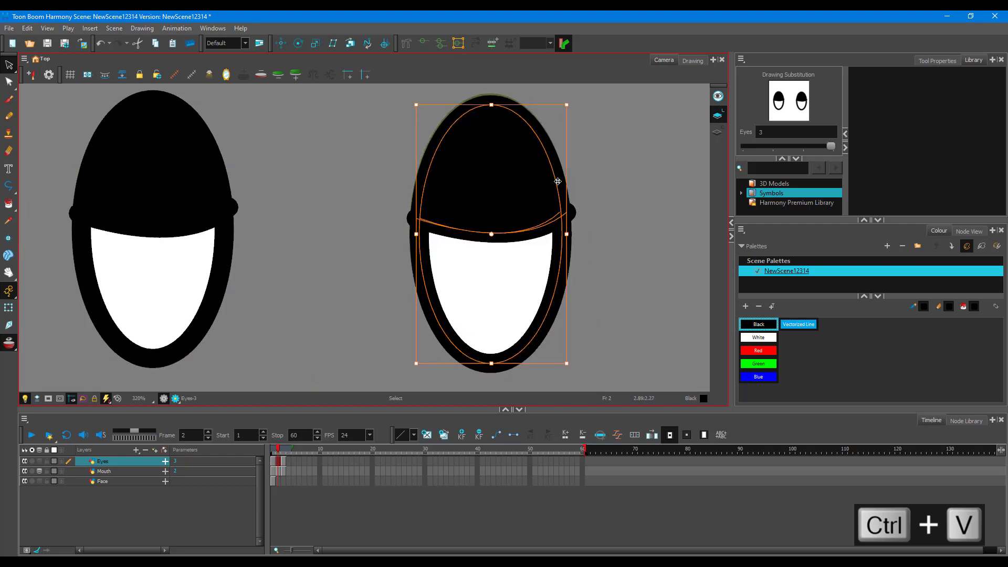
{"action": "key", "text": "Up"}
{"action": "key", "text": "Up"}
{"action": "key", "text": "Left"}
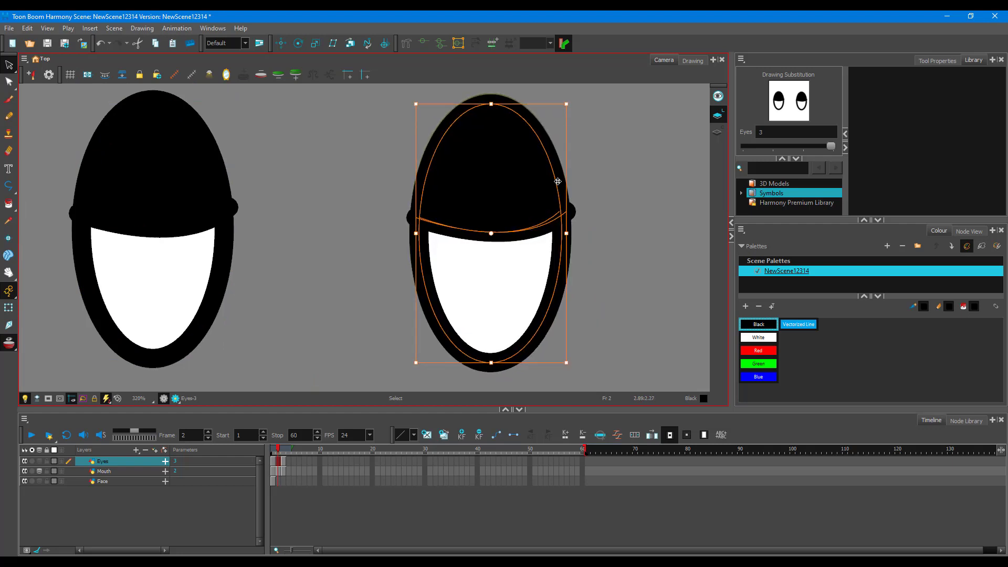
Fill both eyes completely with Black on frame 3 of the Eyes layer
{"action": "left_click", "coordinate": [284, 450]}
{"action": "left_click", "coordinate": [589, 230]}
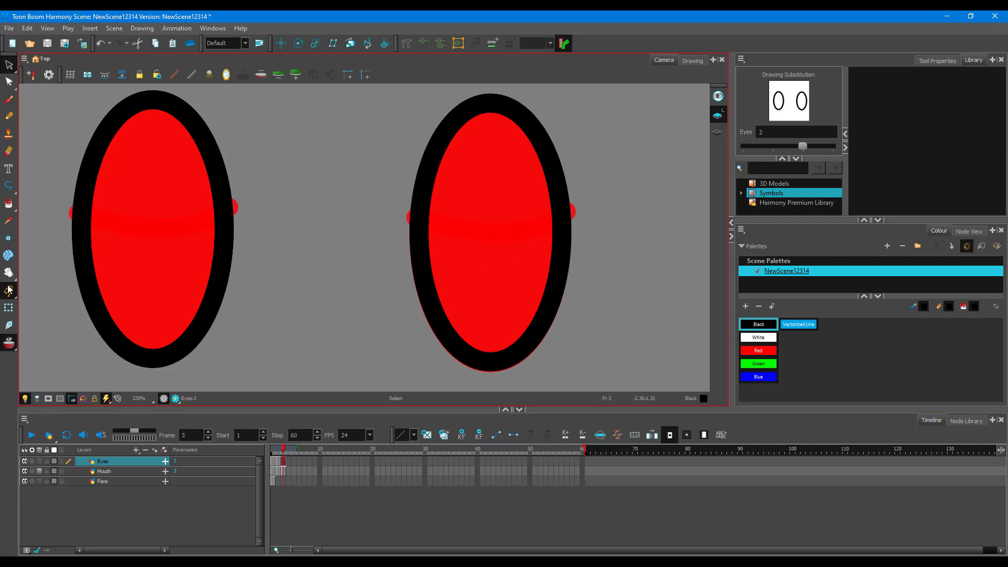
{"action": "left_click", "coordinate": [9, 204]}
{"action": "left_click", "coordinate": [155, 206]}
{"action": "left_click", "coordinate": [482, 190]}
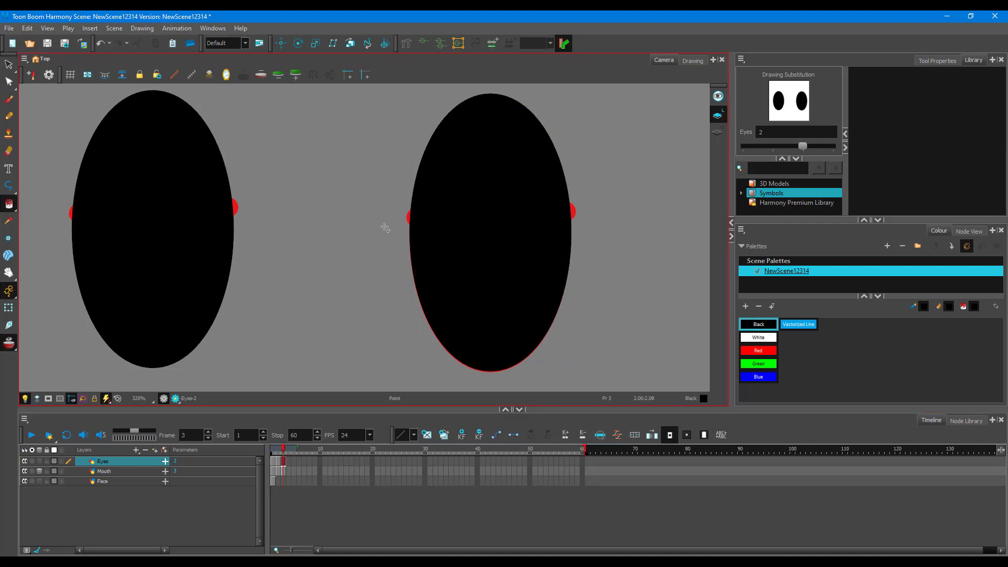
Return to frame 1, disable onion skin for the Mouth layer and turn off the light table
{"action": "scroll", "coordinate": [337, 246], "scroll_direction": "down", "scroll_amount": 2}
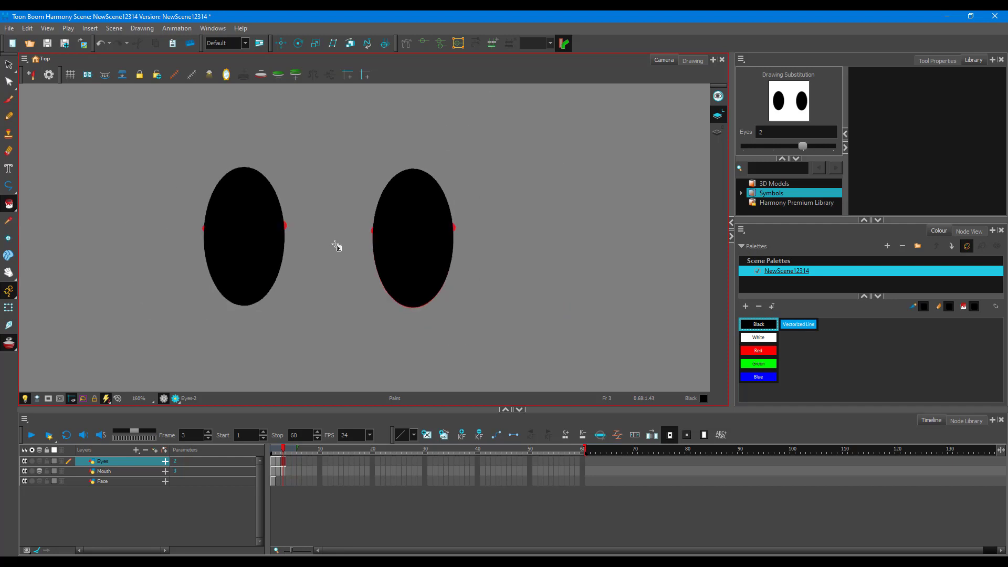
{"action": "scroll", "coordinate": [337, 246], "scroll_direction": "down", "scroll_amount": 2}
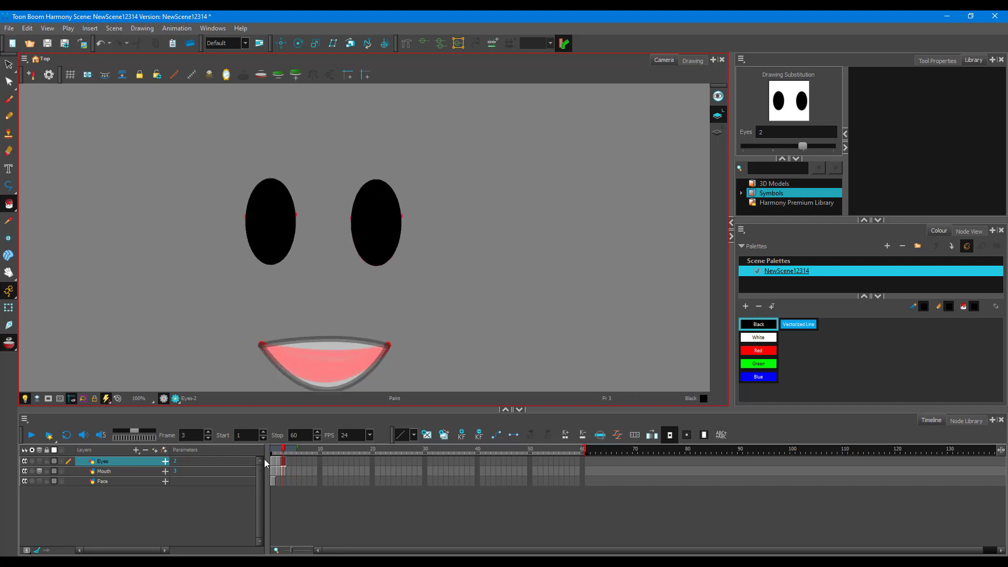
{"action": "left_click_drag", "start_coordinate": [283, 450], "coordinate": [254, 447]}
{"action": "scroll", "coordinate": [312, 323], "scroll_direction": "down", "scroll_amount": 4}
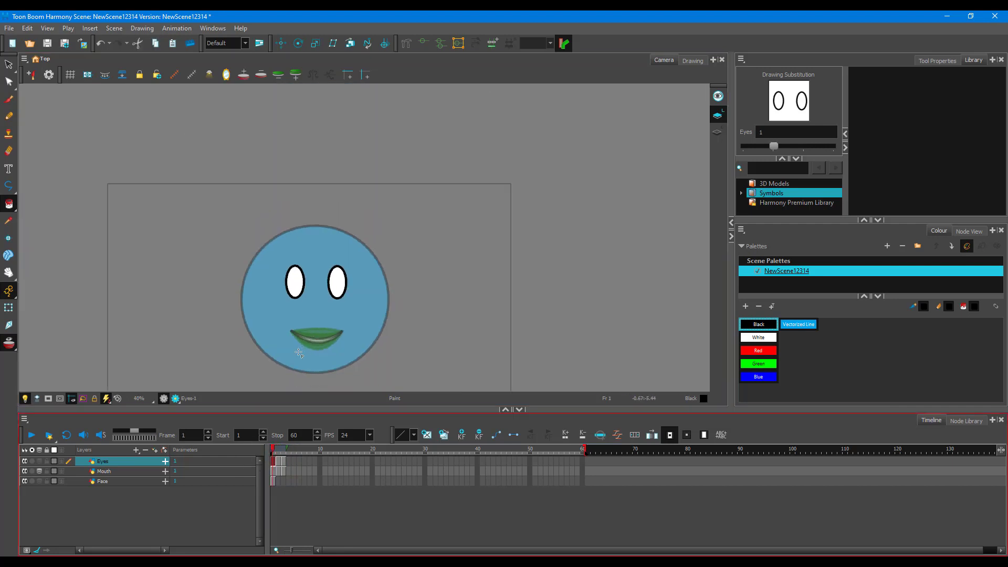
{"action": "scroll", "coordinate": [290, 359], "scroll_direction": "up", "scroll_amount": 1}
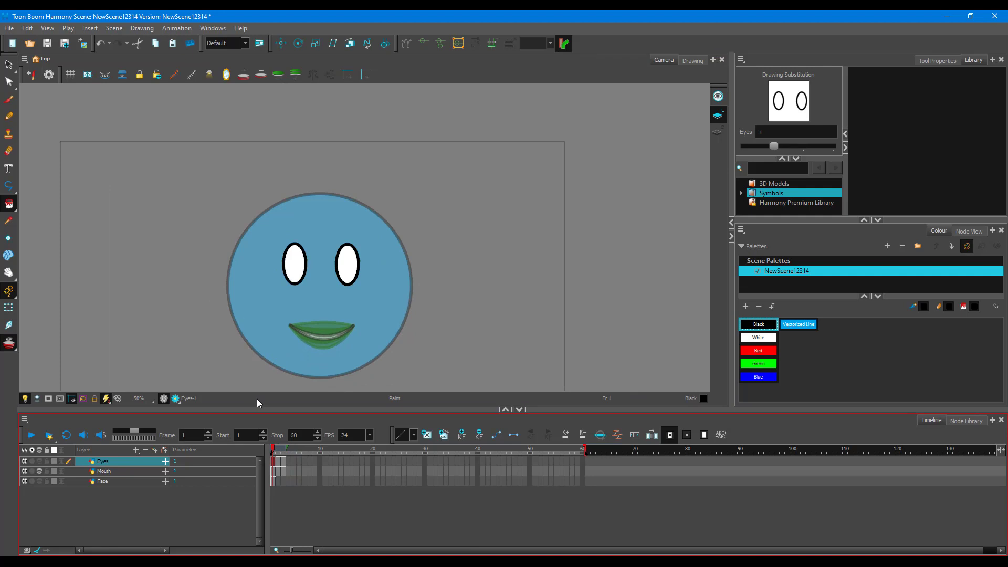
{"action": "left_click", "coordinate": [40, 468]}
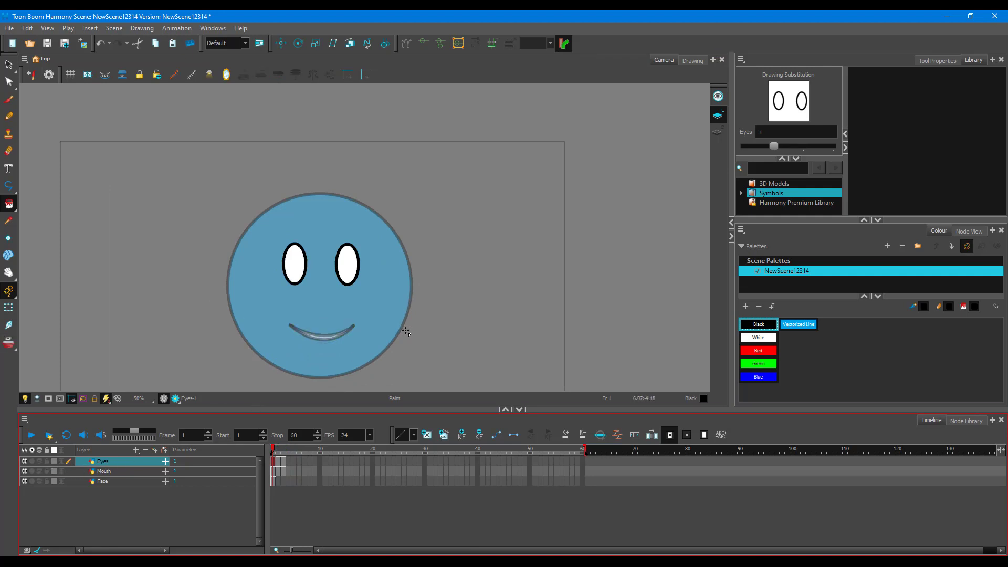
{"action": "left_click", "coordinate": [24, 398]}
{"action": "scroll", "coordinate": [241, 357], "scroll_direction": "up", "scroll_amount": 2}
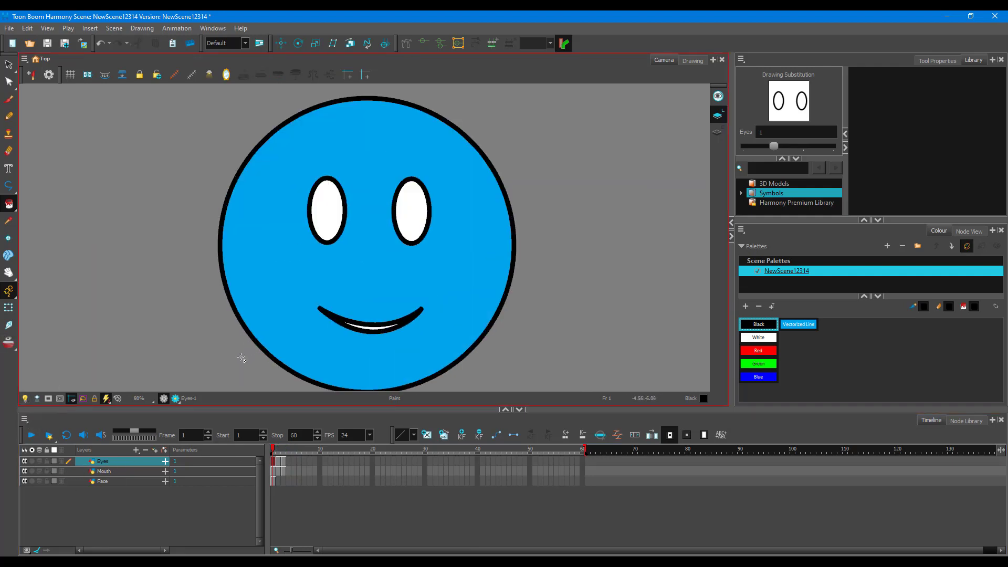
Delete the exposures on frames 2 and 3 of the Eyes and Mouth layers and return to frame 1
{"action": "mouse_move", "coordinate": [273, 455]}
{"action": "left_mouse_down"}
{"action": "mouse_move", "coordinate": [281, 451]}
{"action": "mouse_move", "coordinate": [272, 452]}
{"action": "left_mouse_up"}
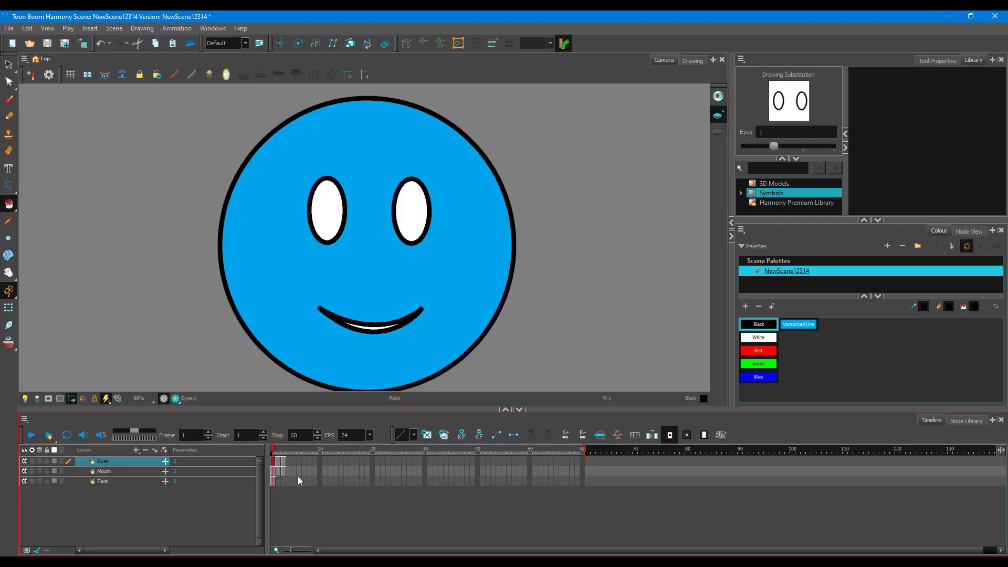
{"action": "left_click_drag", "start_coordinate": [282, 460], "coordinate": [278, 475]}
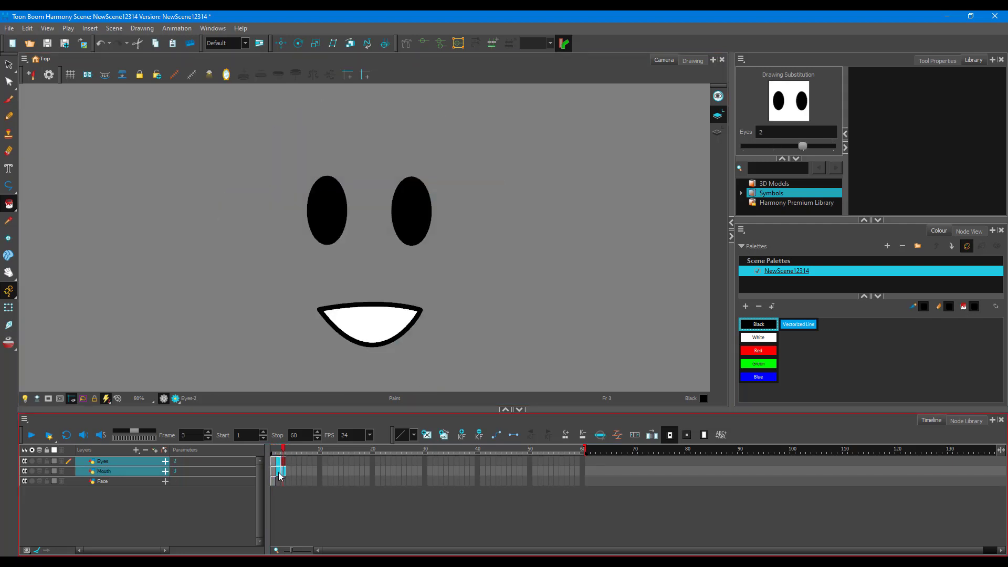
{"action": "key", "text": "Delete"}
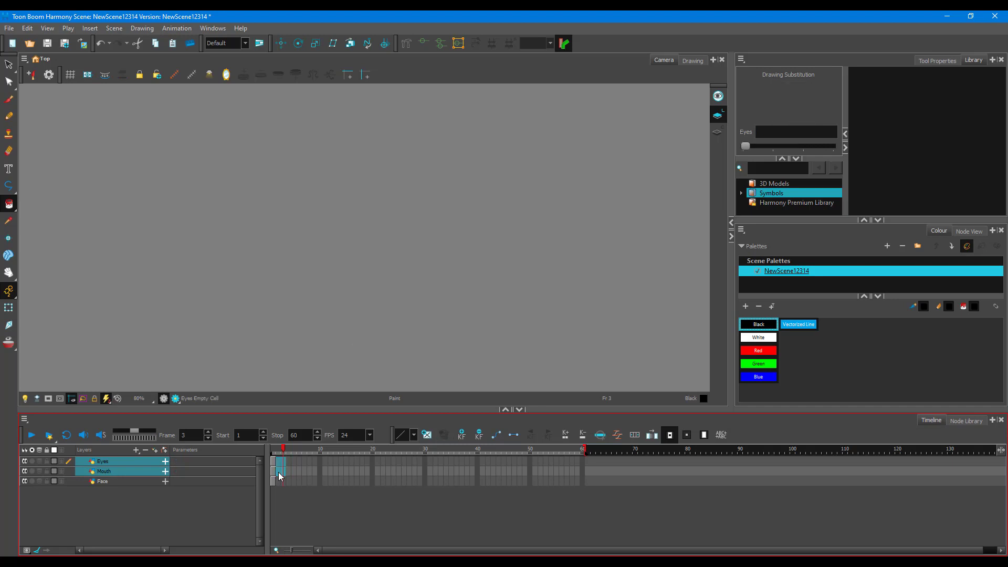
{"action": "left_click", "coordinate": [272, 450]}
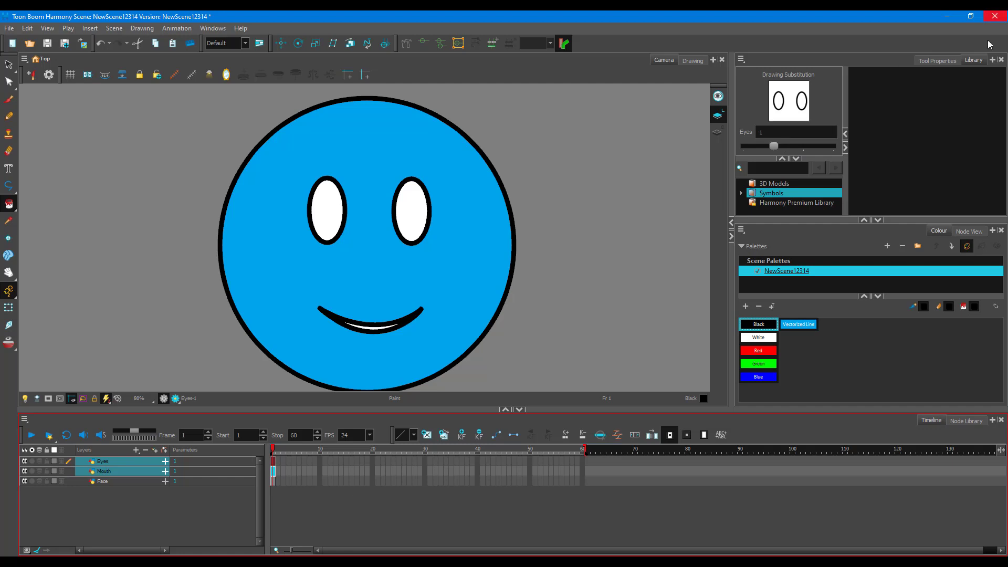
Show the Display toolbar and set the scene display to Display All
{"action": "mouse_move", "coordinate": [771, 148]}
{"action": "left_mouse_down"}
{"action": "mouse_move", "coordinate": [795, 148]}
{"action": "mouse_move", "coordinate": [772, 151]}
{"action": "left_mouse_up"}
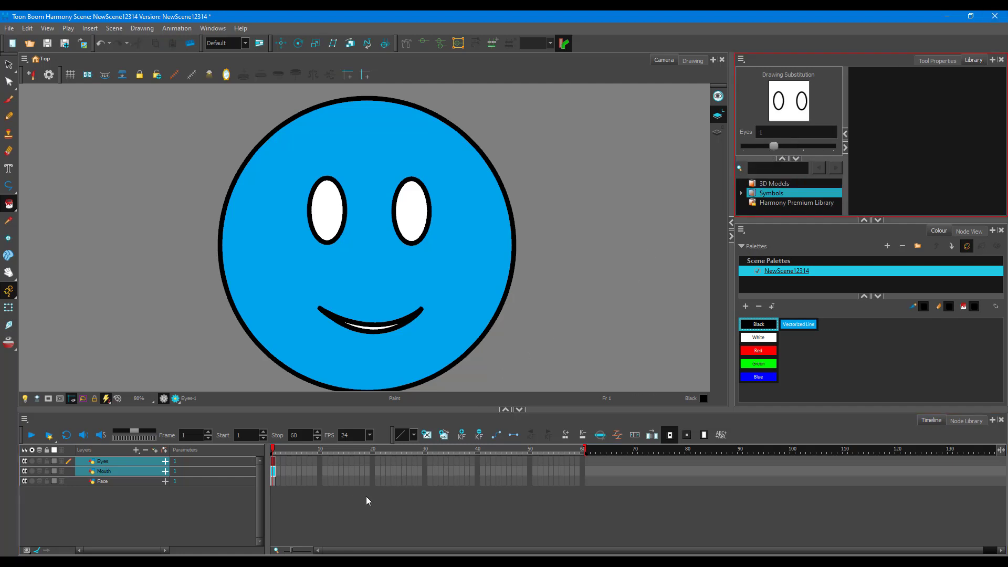
{"action": "left_click", "coordinate": [158, 525]}
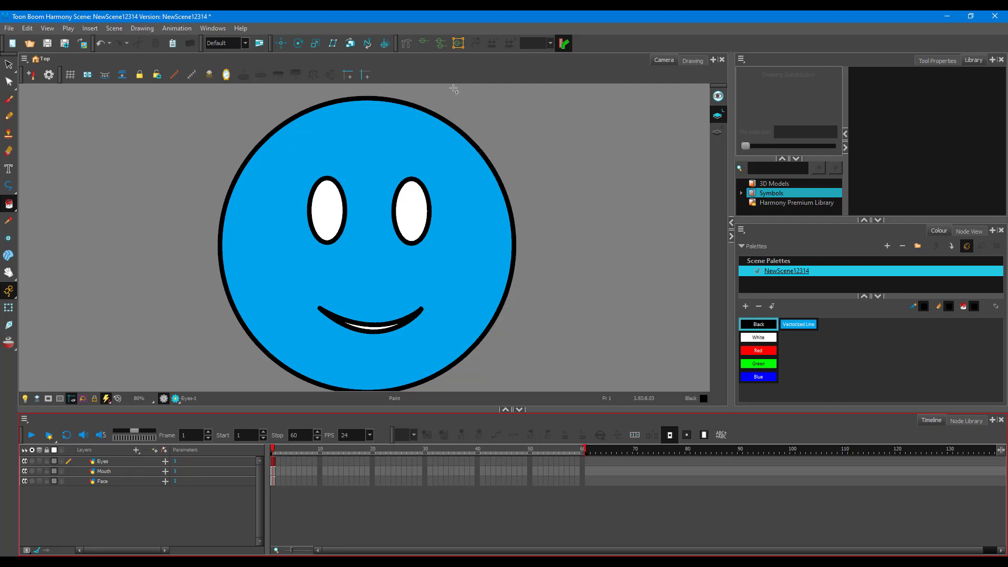
{"action": "left_click", "coordinate": [208, 29]}
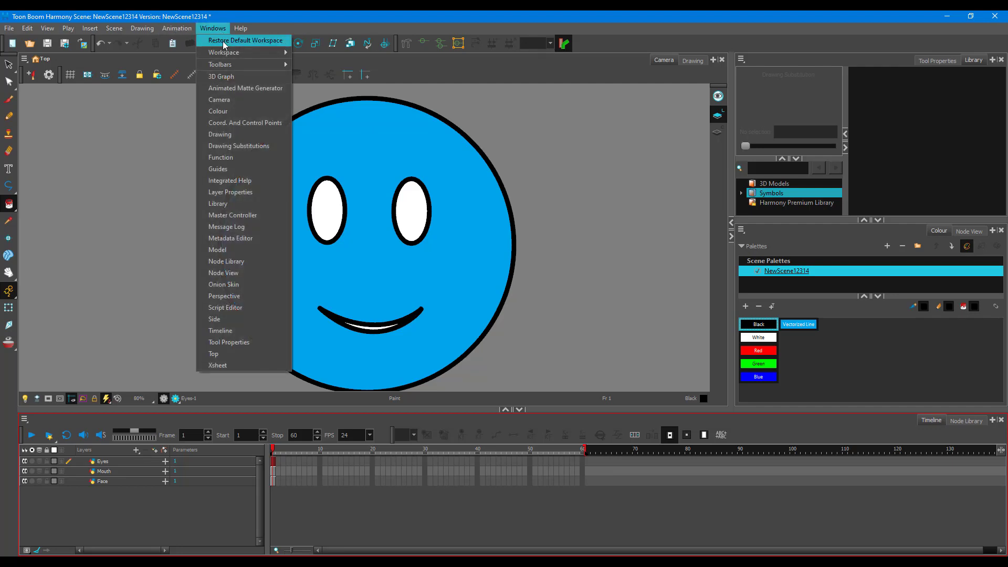
{"action": "mouse_move", "coordinate": [227, 54]}
{"action": "mouse_move", "coordinate": [267, 64]}
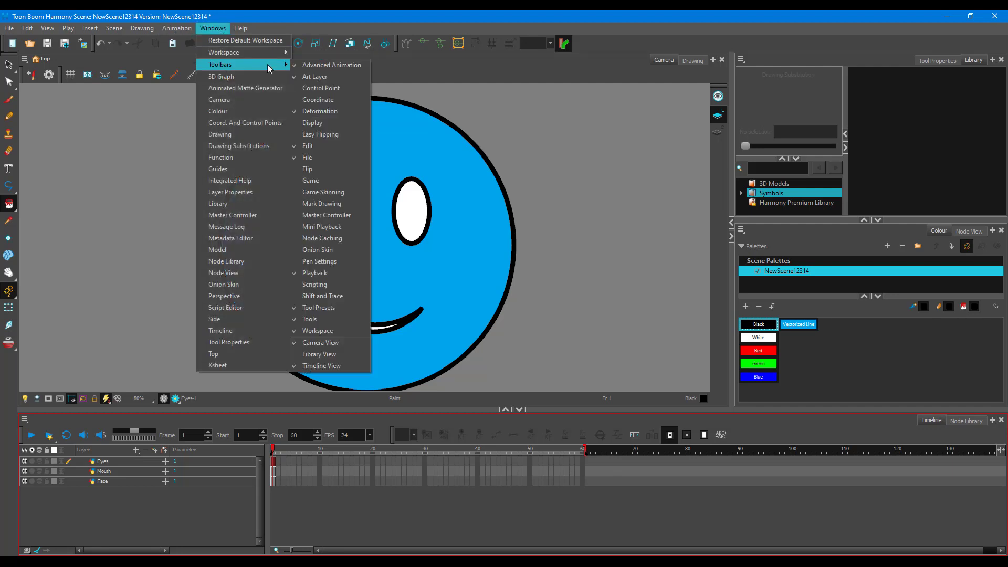
{"action": "left_click", "coordinate": [334, 124]}
{"action": "left_click", "coordinate": [41, 61]}
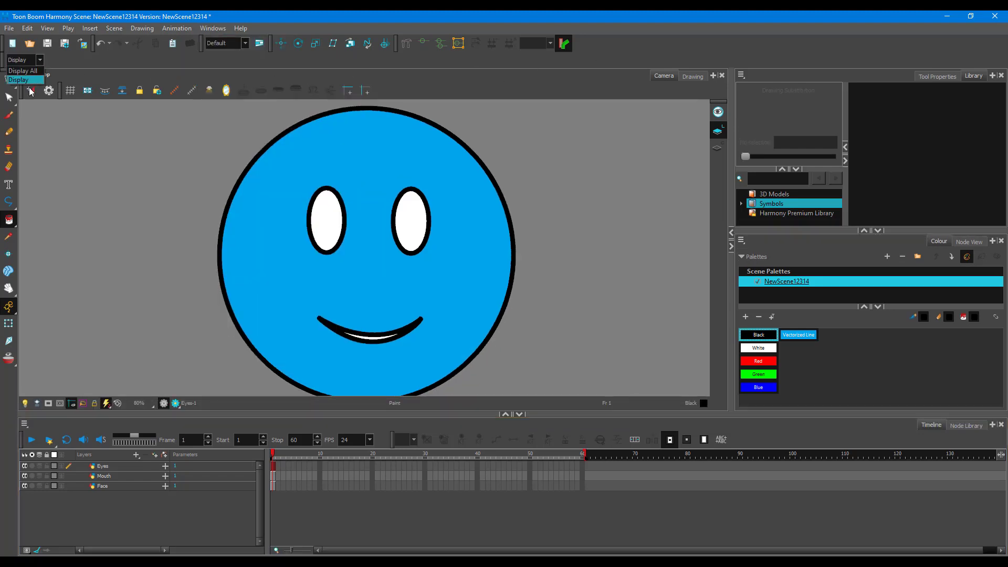
{"action": "left_click", "coordinate": [31, 71]}
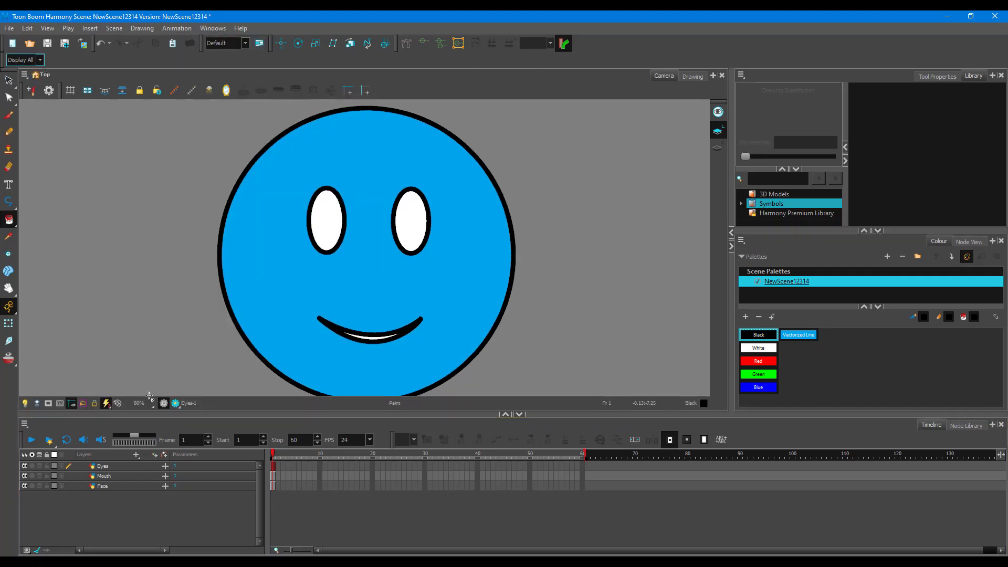
Add a peg and parent the Eyes, Mouth and Face layers under it
{"action": "left_click", "coordinate": [136, 455]}
{"action": "left_click", "coordinate": [162, 549]}
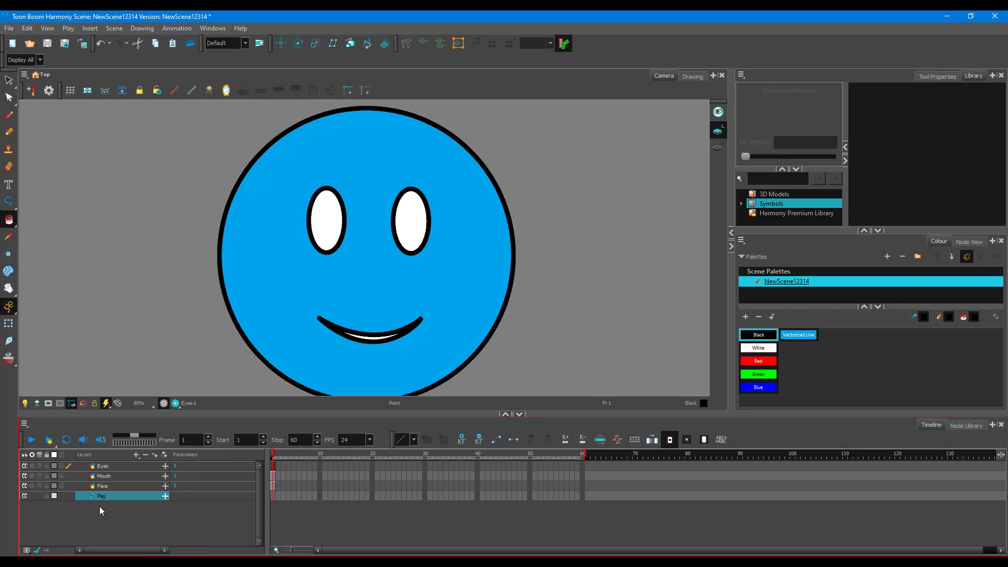
{"action": "left_click", "coordinate": [105, 486]}
{"action": "left_click", "coordinate": [108, 467], "text": "shift"}
{"action": "left_click_drag", "start_coordinate": [106, 474], "coordinate": [105, 498]}
{"action": "left_click", "coordinate": [121, 520]}
{"action": "left_click", "coordinate": [102, 467]}
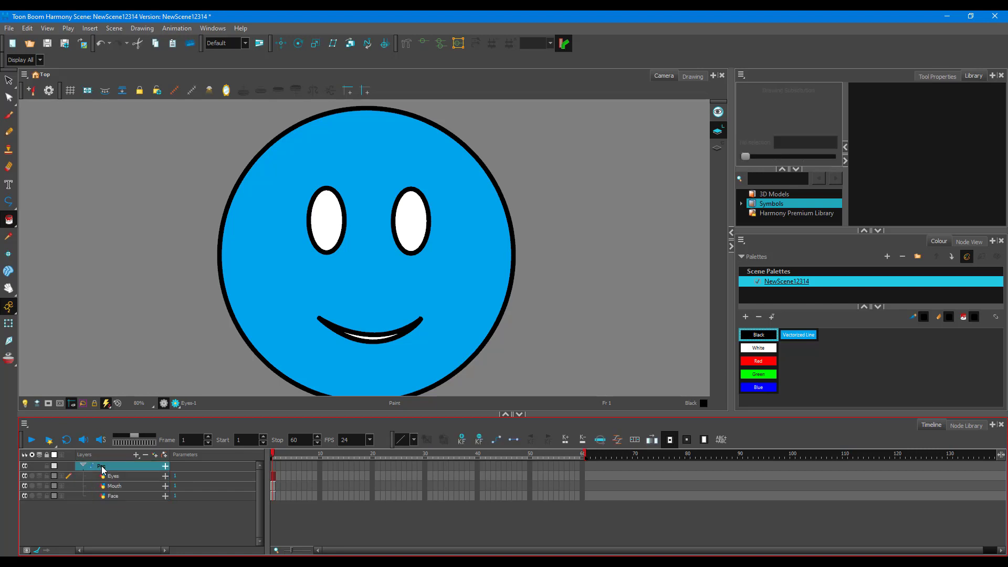
Activate the Transform tool and try selecting the Mouth layer alone and the whole face through the peg
{"action": "left_click", "coordinate": [8, 324]}
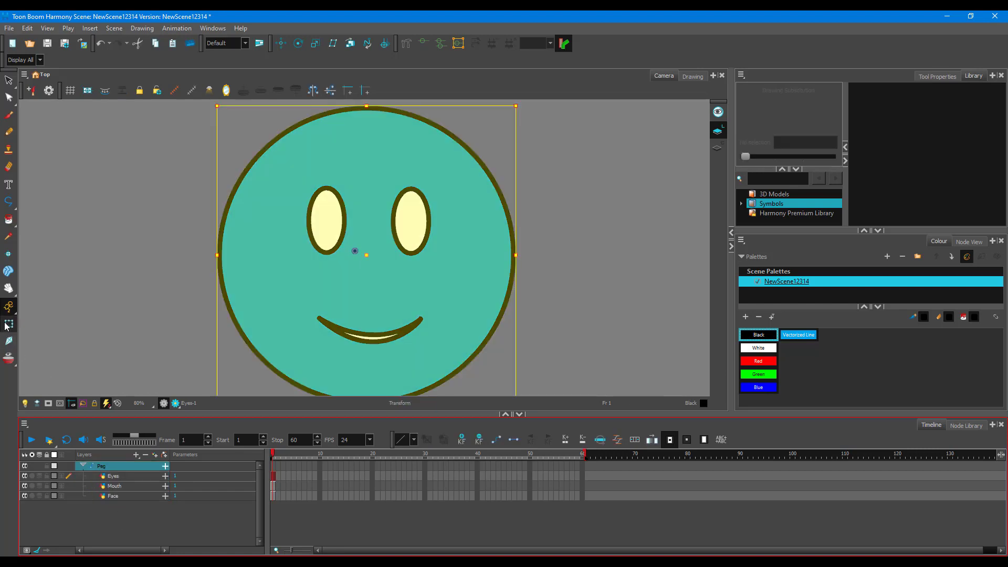
{"action": "left_click", "coordinate": [131, 518]}
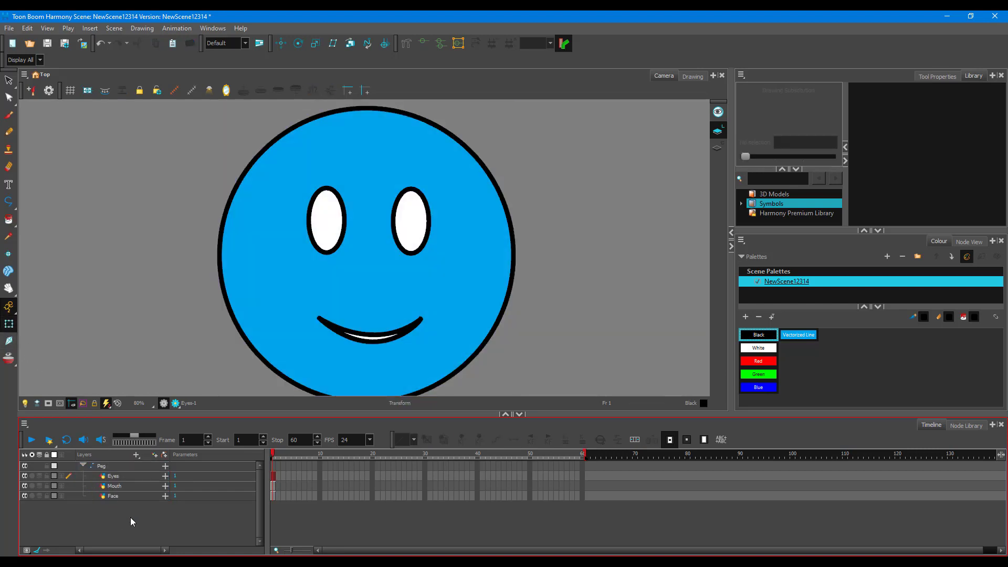
{"action": "left_click", "coordinate": [108, 467]}
{"action": "left_click", "coordinate": [114, 486]}
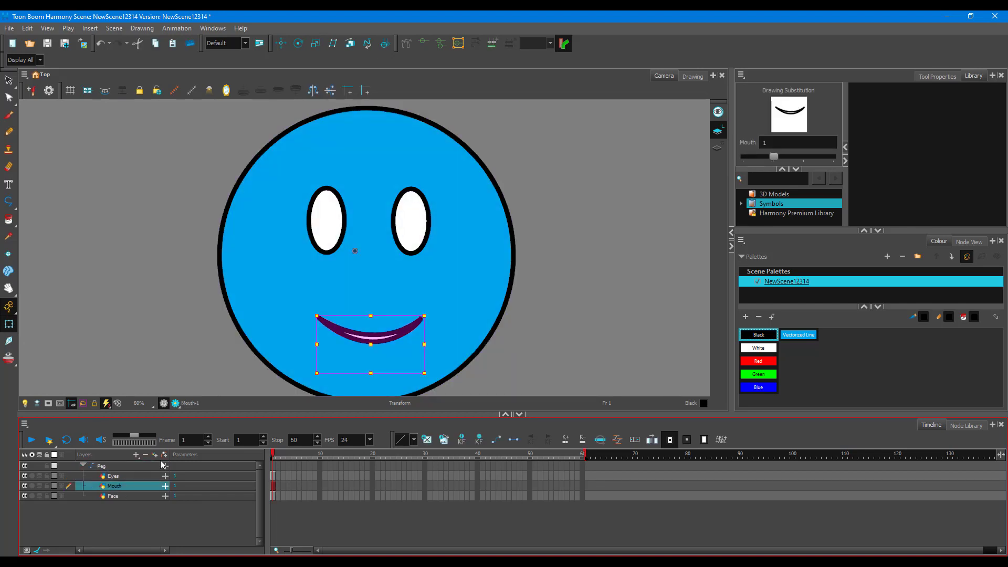
{"action": "left_click", "coordinate": [100, 467]}
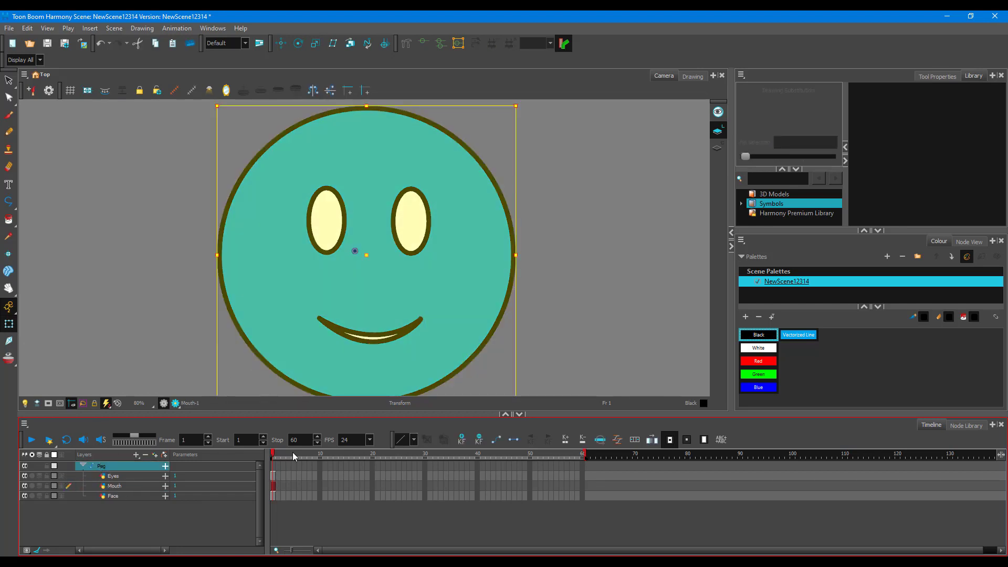
Extend the exposures of the Eyes, Mouth and Face layers from frame 1 to frame 60
{"action": "left_click_drag", "start_coordinate": [293, 455], "coordinate": [322, 458]}
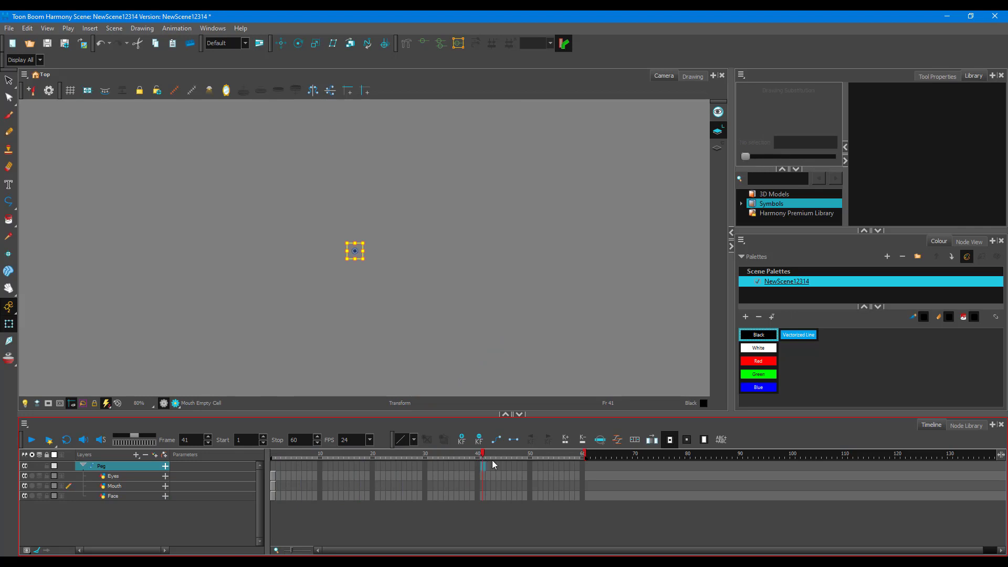
{"action": "left_click", "coordinate": [273, 456]}
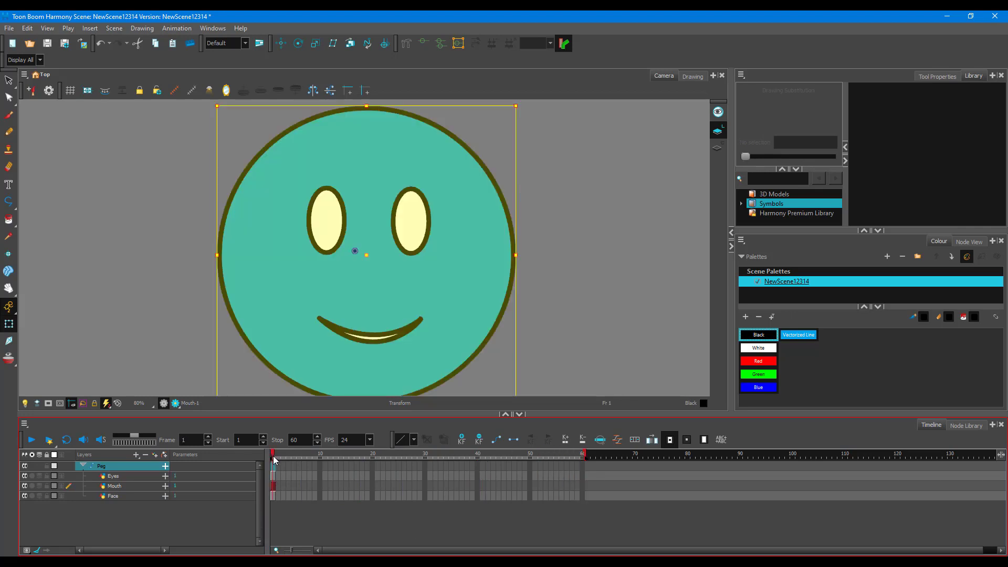
{"action": "left_click", "coordinate": [273, 497]}
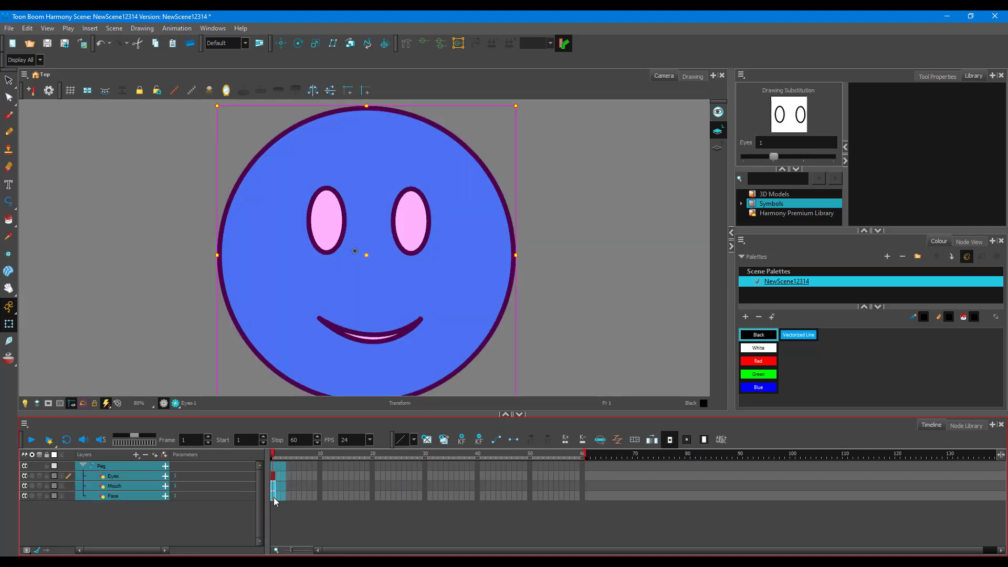
{"action": "left_click", "coordinate": [275, 463]}
{"action": "left_click", "coordinate": [581, 462]}
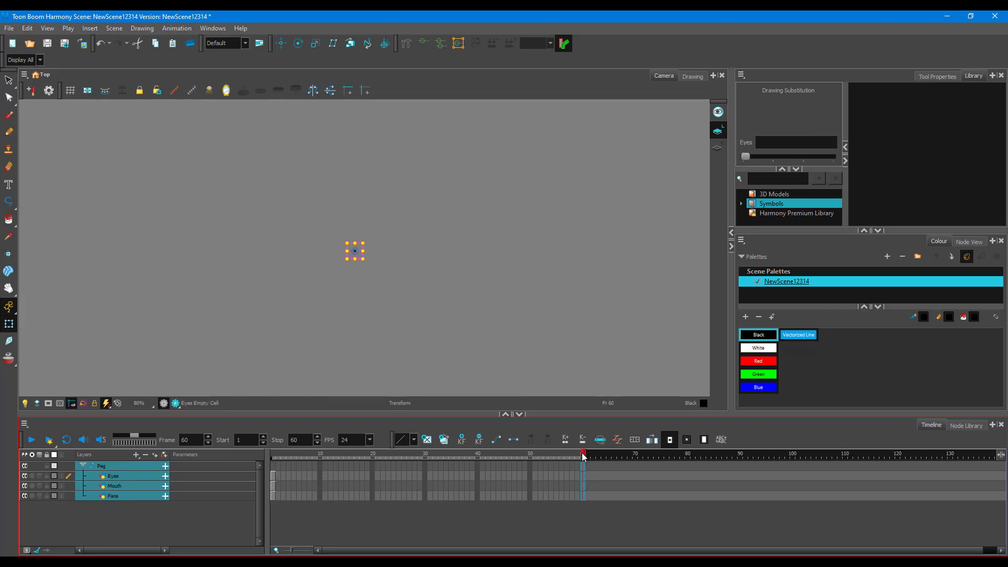
{"action": "key", "text": "F5"}
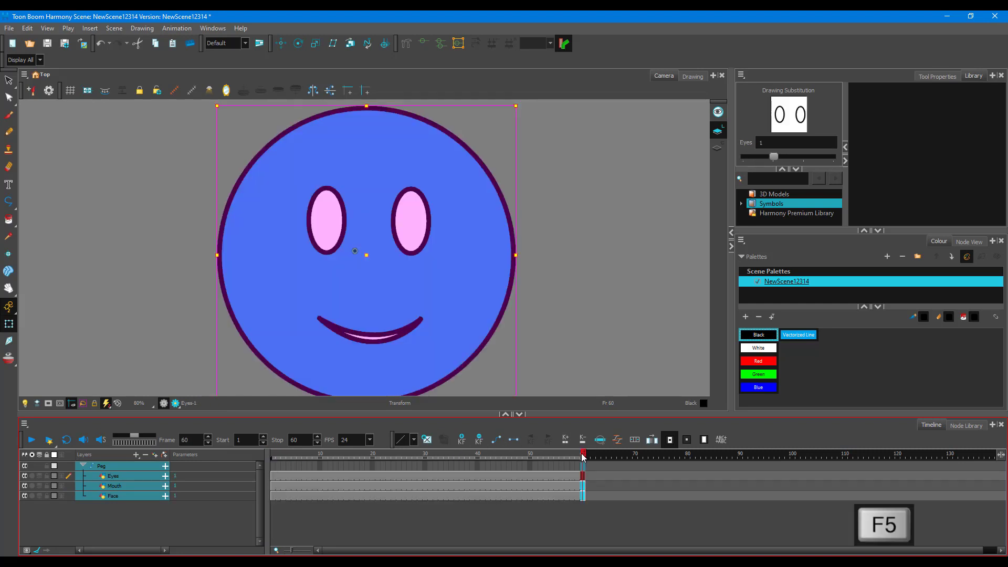
Substitute drawing 2 on the Mouth layer at frame 8
{"action": "left_click_drag", "start_coordinate": [582, 457], "coordinate": [316, 482]}
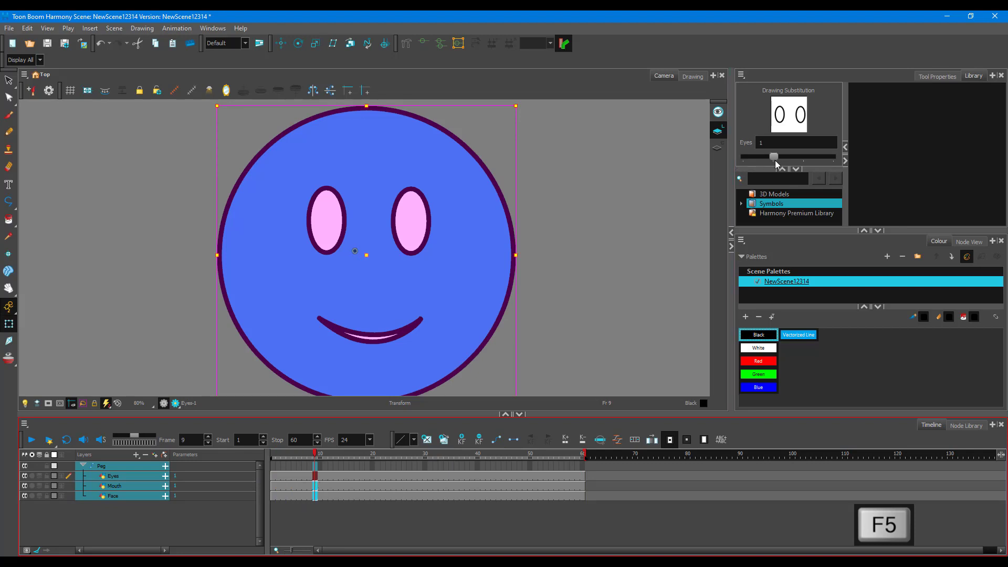
{"action": "left_click", "coordinate": [160, 517]}
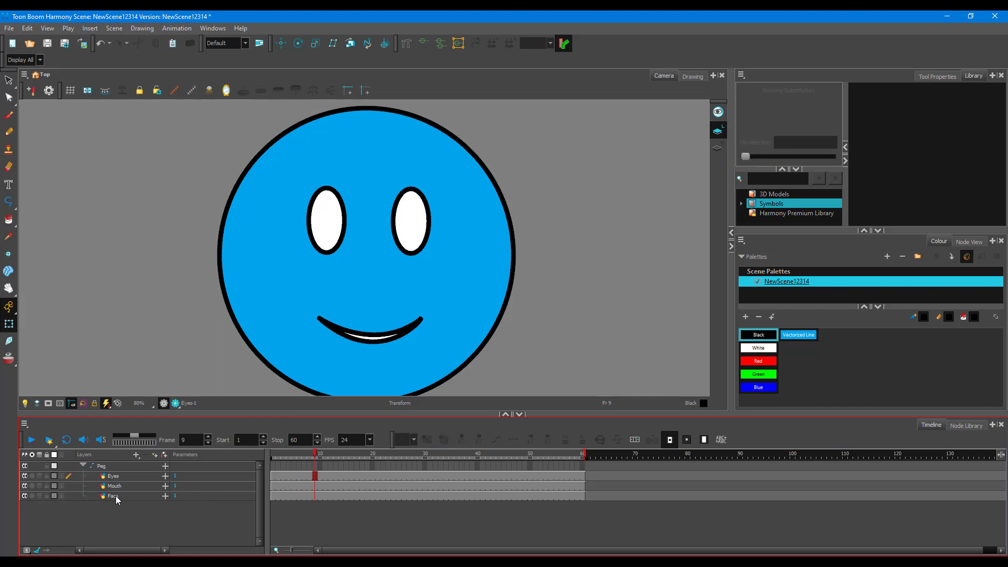
{"action": "left_click", "coordinate": [113, 485]}
{"action": "left_click", "coordinate": [293, 455]}
{"action": "left_click_drag", "start_coordinate": [292, 455], "coordinate": [309, 454]}
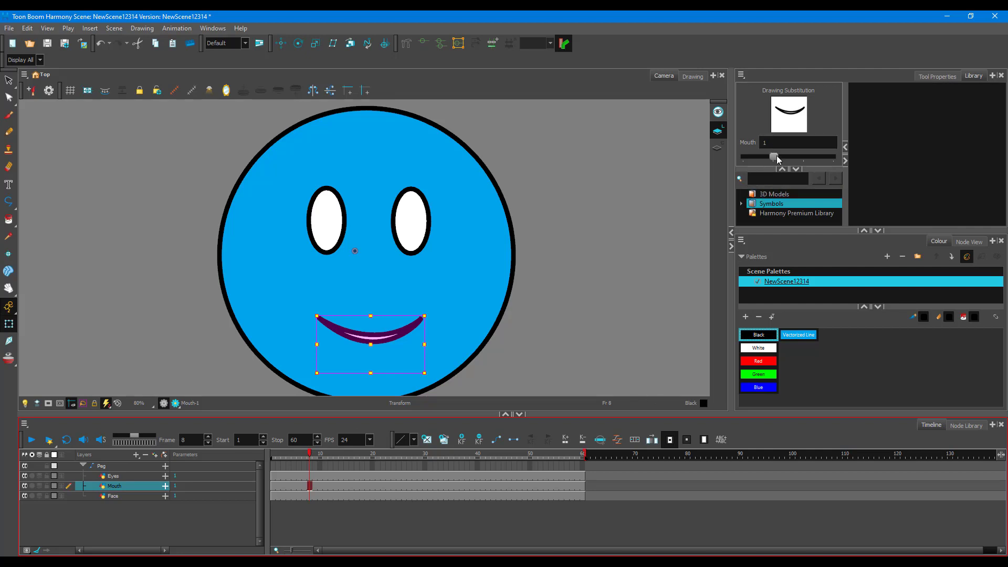
{"action": "left_click_drag", "start_coordinate": [776, 160], "coordinate": [801, 157]}
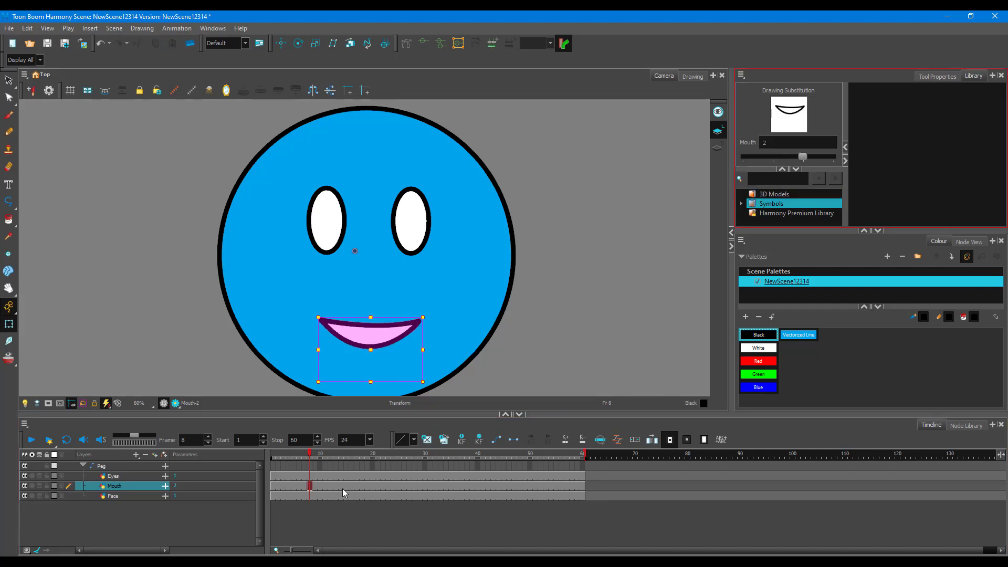
Substitute Mouth drawing 3 at frame 10 and drawing 1 at frame 13
{"action": "left_click", "coordinate": [319, 462]}
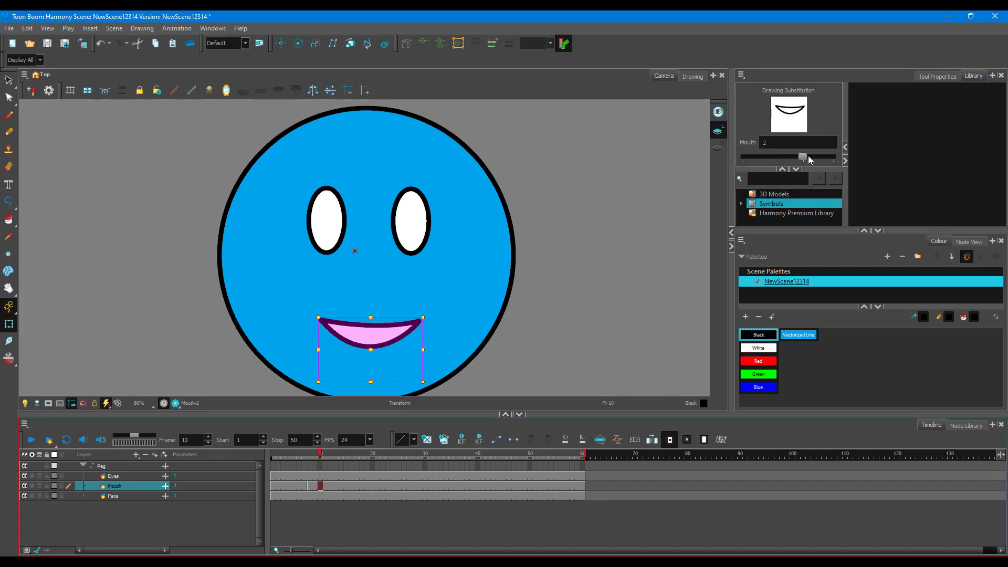
{"action": "left_click_drag", "start_coordinate": [808, 155], "coordinate": [837, 157]}
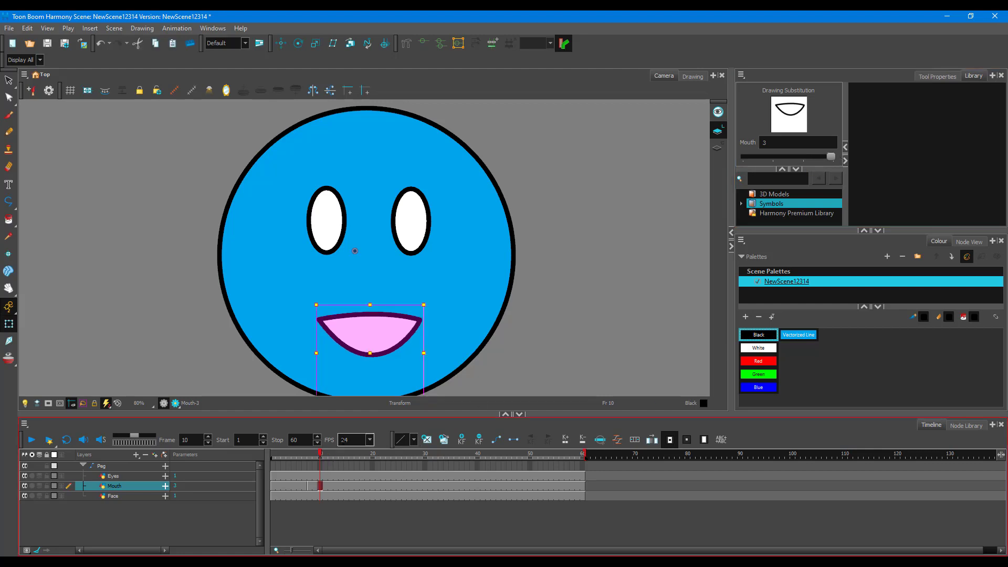
{"action": "mouse_move", "coordinate": [782, 157]}
{"action": "left_mouse_down"}
{"action": "mouse_move", "coordinate": [761, 158]}
{"action": "mouse_move", "coordinate": [787, 157]}
{"action": "mouse_move", "coordinate": [775, 159]}
{"action": "left_mouse_up"}
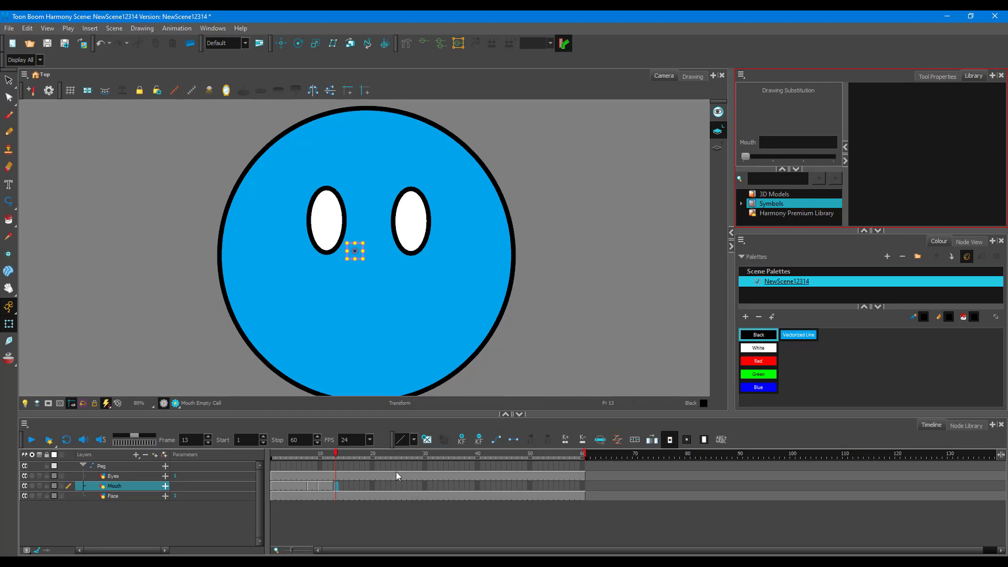
{"action": "left_click_drag", "start_coordinate": [746, 157], "coordinate": [771, 157]}
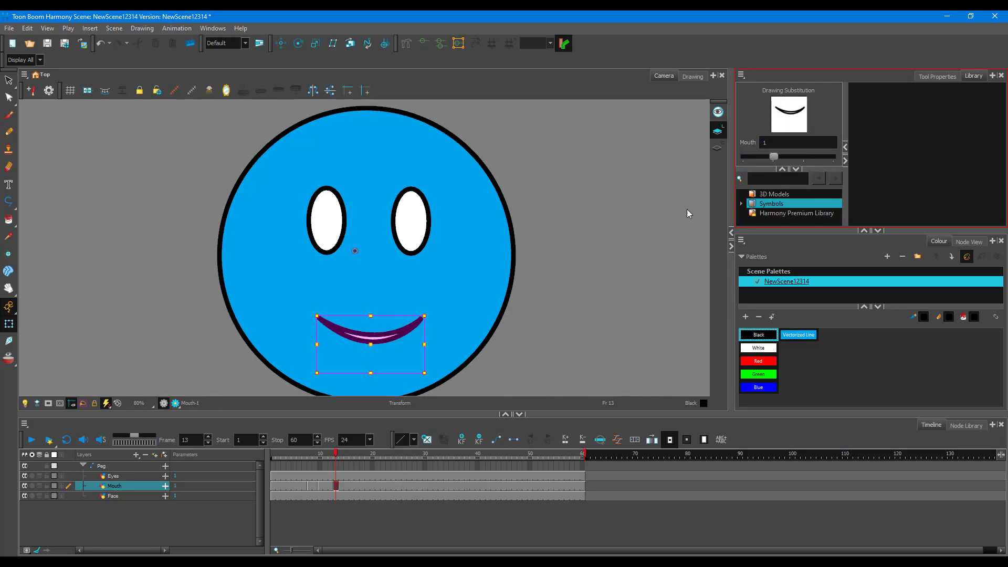
Substitute drawing 2 on the Mouth layer at frame 15
{"action": "left_click", "coordinate": [346, 466]}
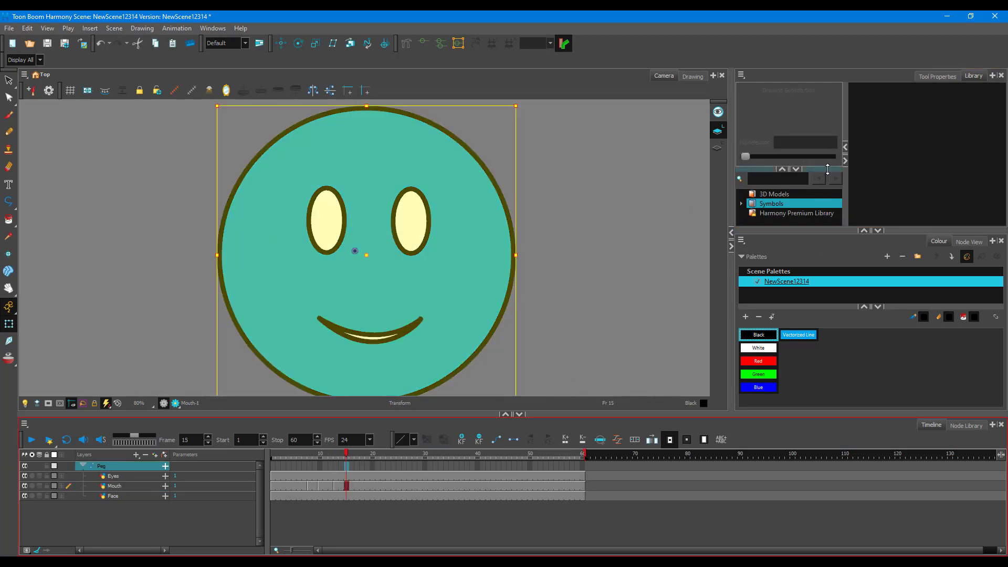
{"action": "left_click", "coordinate": [745, 156]}
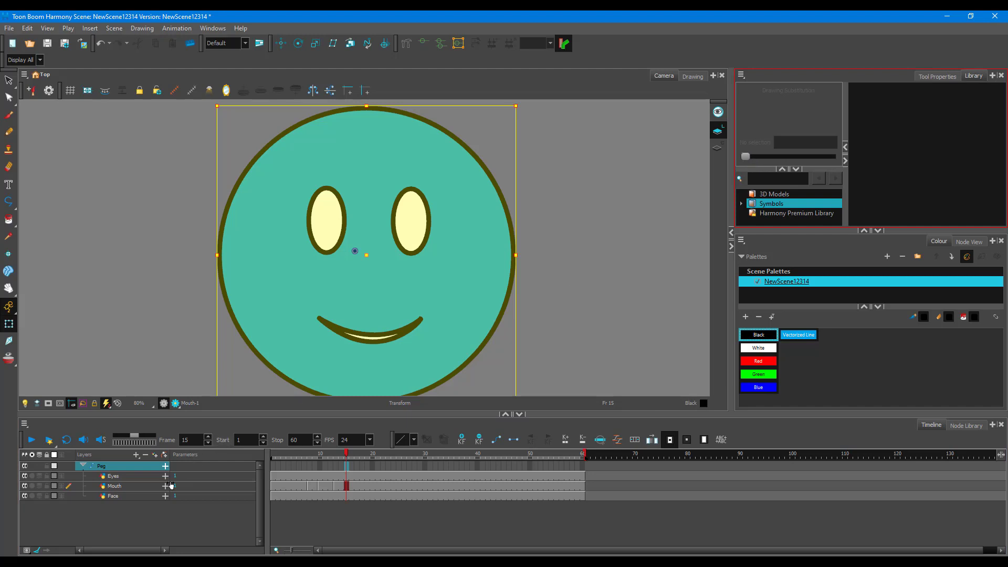
{"action": "left_click", "coordinate": [113, 485]}
{"action": "left_click_drag", "start_coordinate": [774, 163], "coordinate": [803, 157]}
Substitute Mouth drawing 1 at frames 28 and 21
{"action": "left_click", "coordinate": [373, 466]}
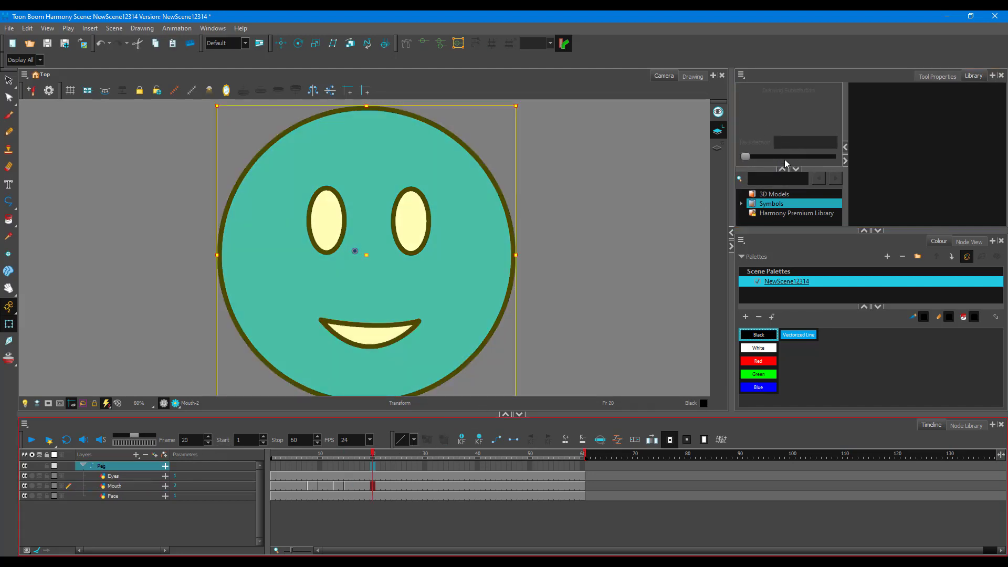
{"action": "left_click", "coordinate": [414, 486]}
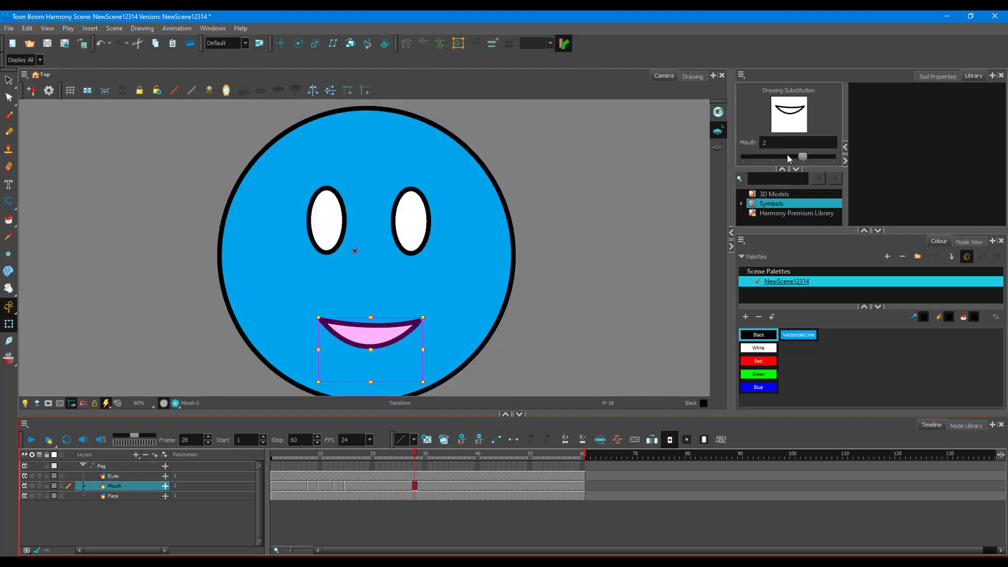
{"action": "left_click_drag", "start_coordinate": [802, 157], "coordinate": [774, 158]}
{"action": "left_click", "coordinate": [456, 485]}
{"action": "left_click", "coordinate": [379, 459]}
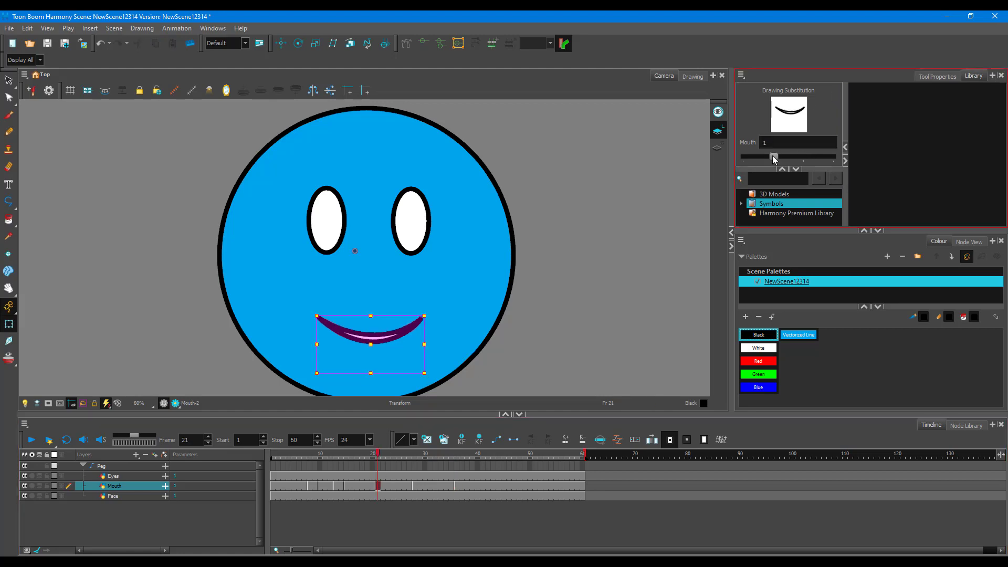
Play the animation from frame 1 to preview the mouth movement
{"action": "left_click", "coordinate": [273, 455]}
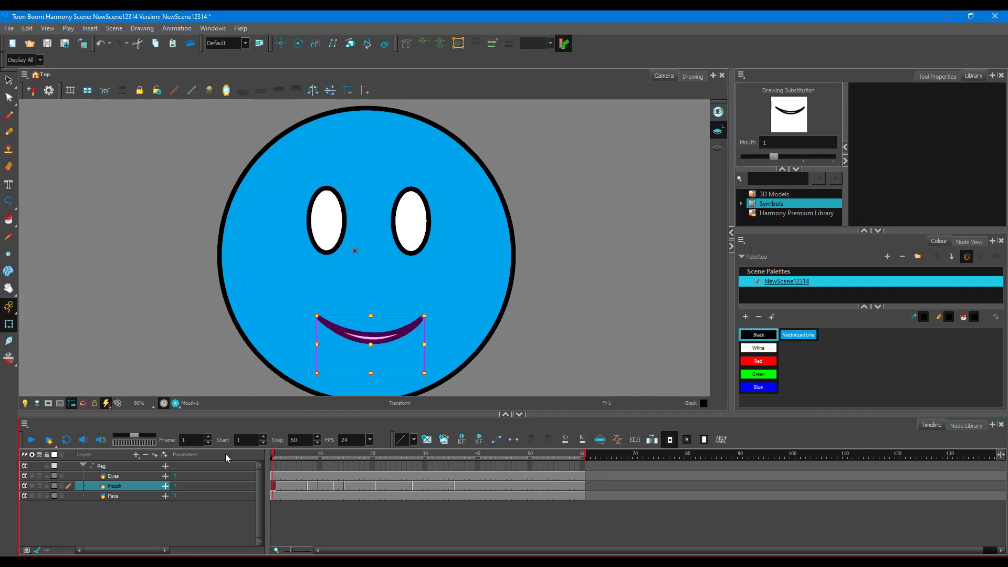
{"action": "left_click", "coordinate": [31, 445]}
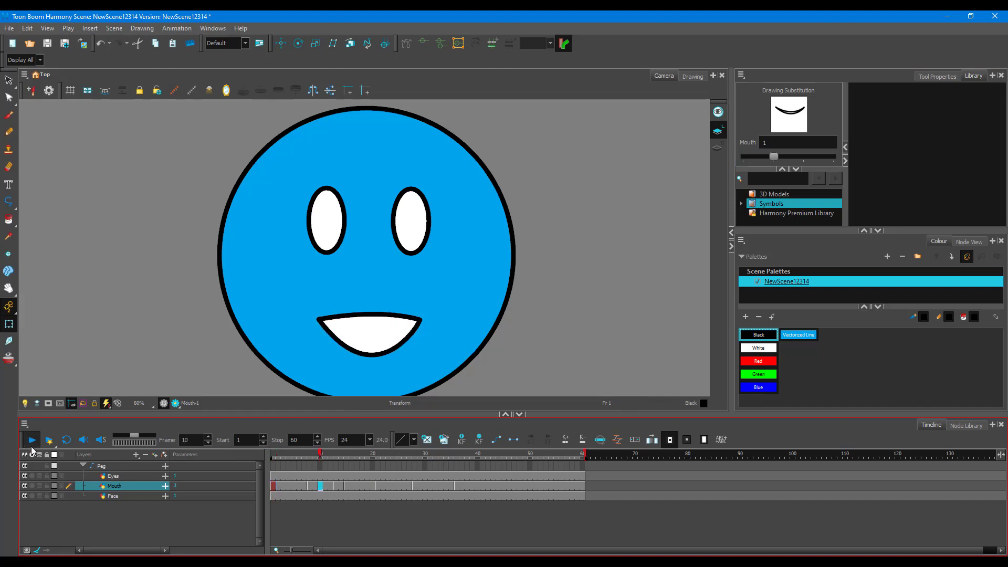
{"action": "left_click", "coordinate": [31, 444]}
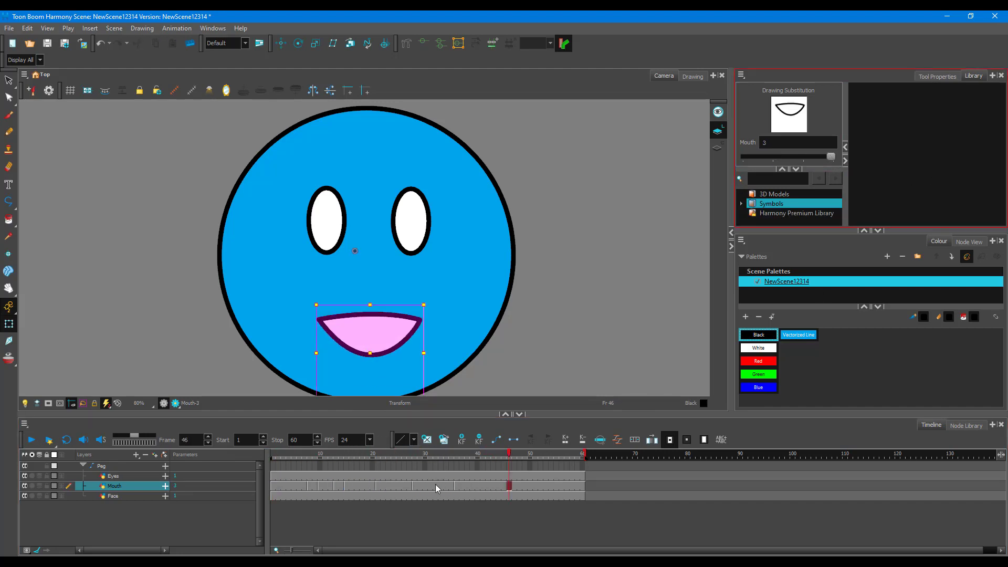
Substitute Mouth drawing 1 at frame 41 and move to frame 44
{"action": "left_click", "coordinate": [482, 456]}
{"action": "left_click", "coordinate": [776, 156]}
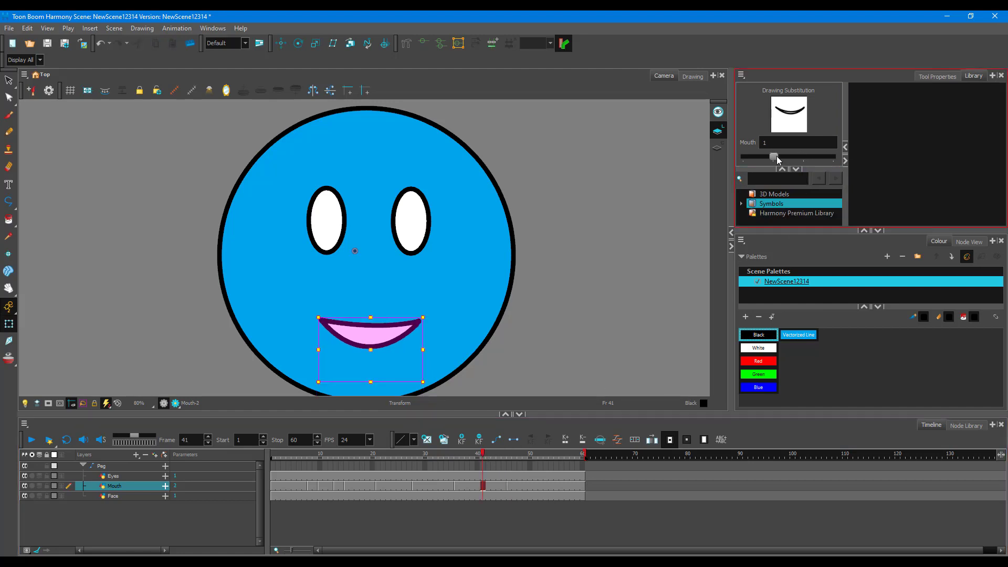
{"action": "left_click", "coordinate": [497, 455]}
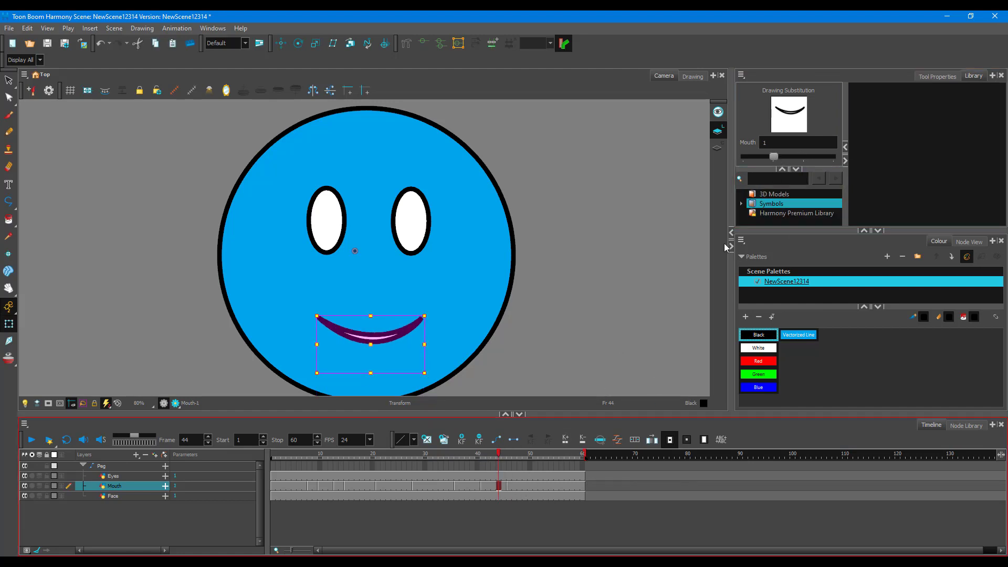
Substitute Mouth drawing 2 at frame 50 and drawing 3 at frame 52
{"action": "left_click", "coordinate": [529, 455]}
{"action": "left_click", "coordinate": [806, 156]}
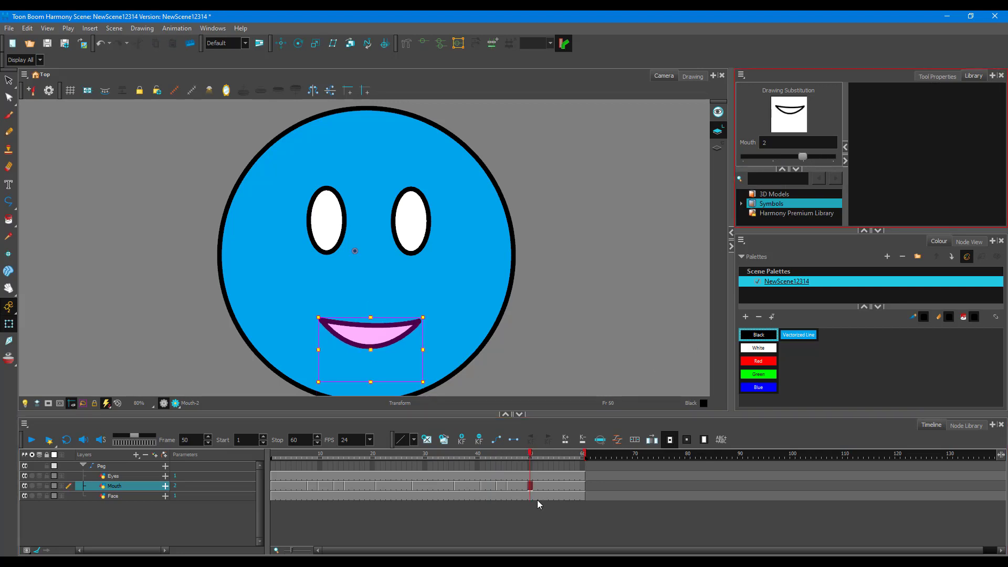
{"action": "left_click", "coordinate": [543, 455]}
{"action": "left_click", "coordinate": [830, 157]}
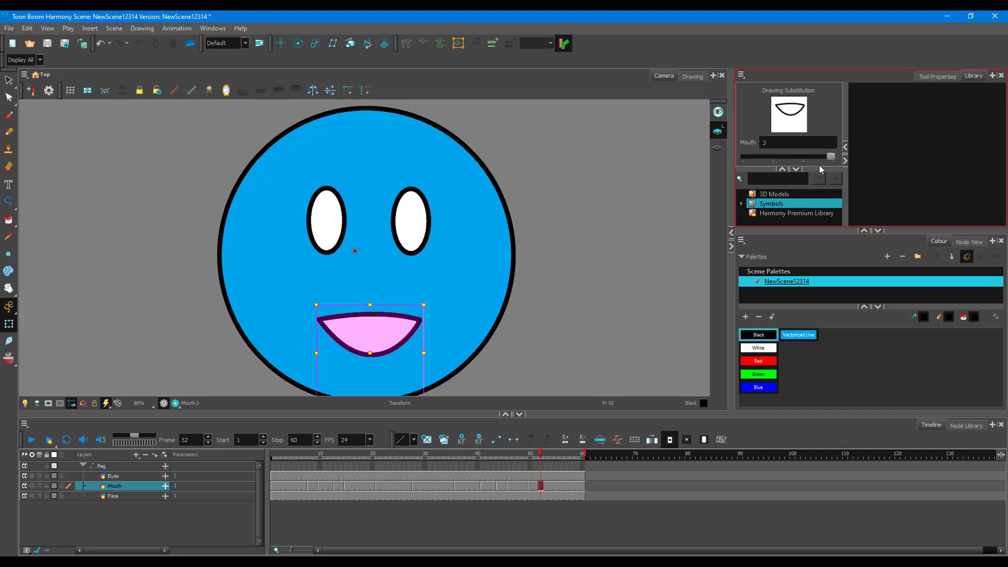
Play the animation from frame 1 to check the full mouth movement, and return to frame 1
{"action": "left_click", "coordinate": [279, 455]}
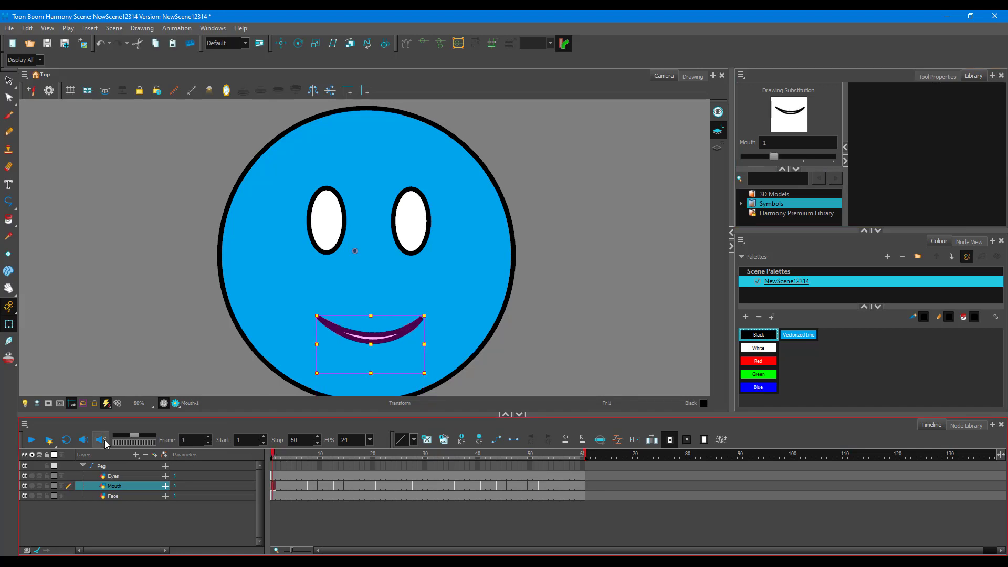
{"action": "left_click", "coordinate": [31, 441]}
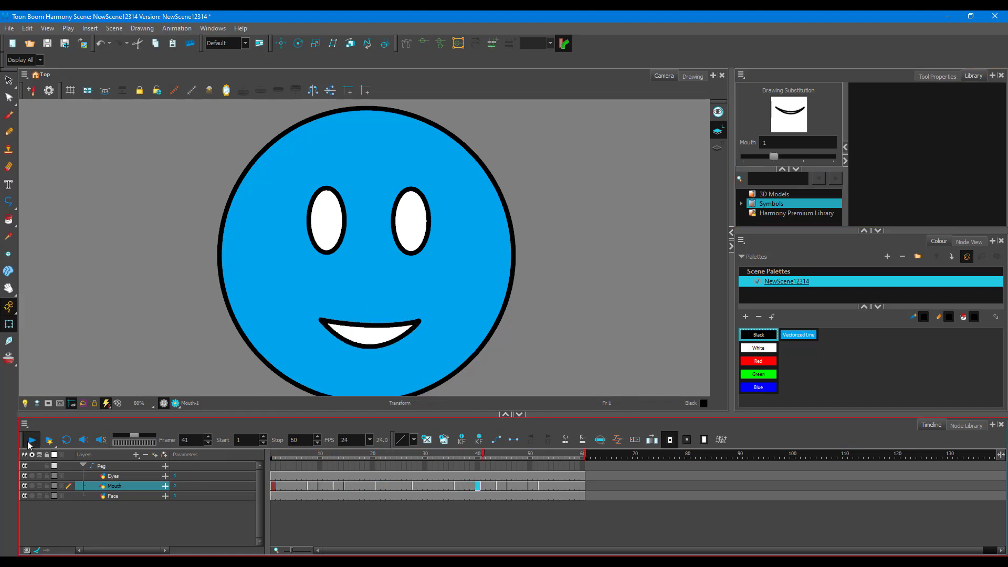
{"action": "left_click", "coordinate": [31, 440]}
{"action": "left_click", "coordinate": [273, 455]}
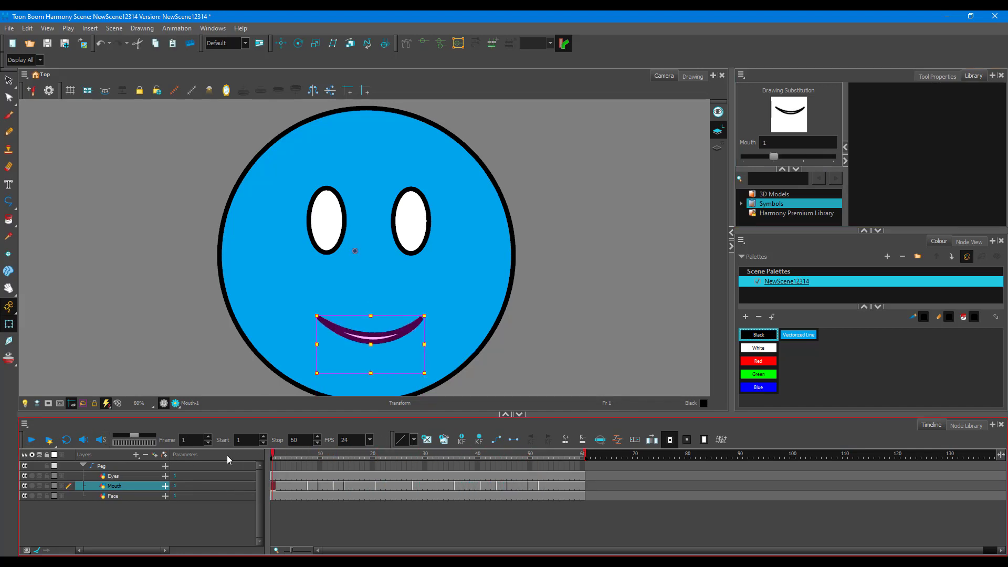
Make the Eyes layer blink by substituting drawing 3 at frame 13, drawing 2 at frame 14 and drawing 1 at frame 15
{"action": "left_click", "coordinate": [120, 476]}
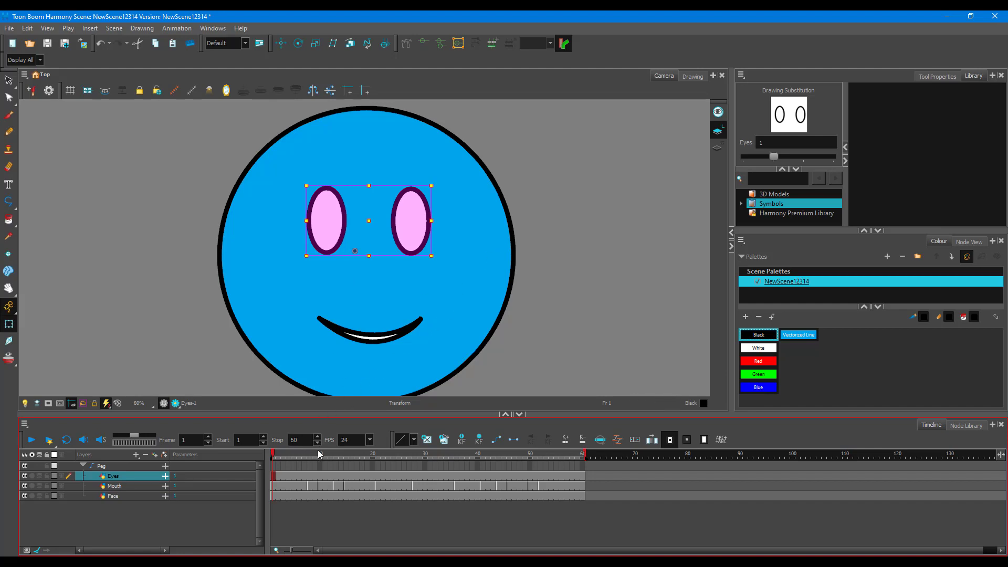
{"action": "left_click_drag", "start_coordinate": [329, 455], "coordinate": [338, 460]}
{"action": "left_click_drag", "start_coordinate": [774, 157], "coordinate": [832, 156]}
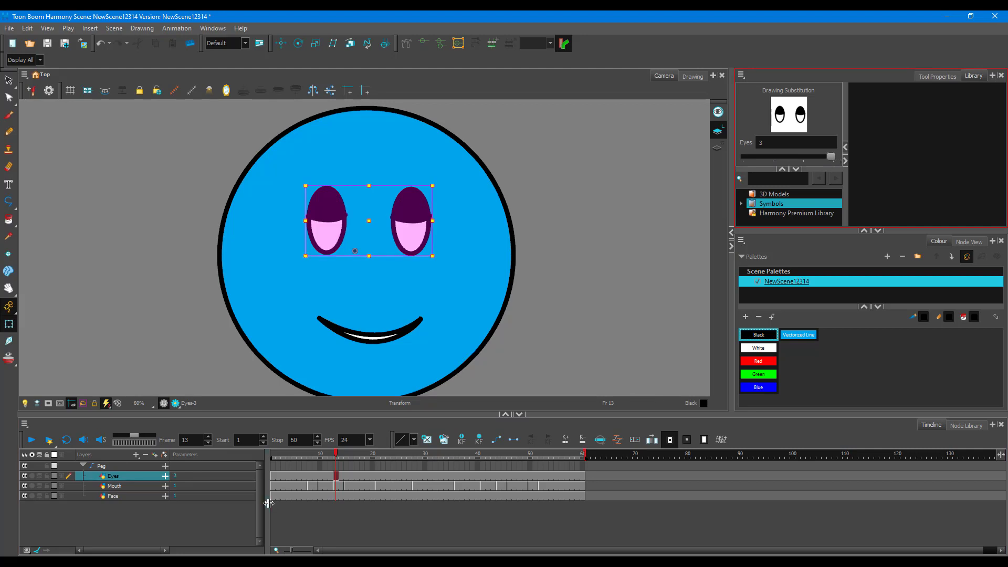
{"action": "left_click", "coordinate": [341, 455]}
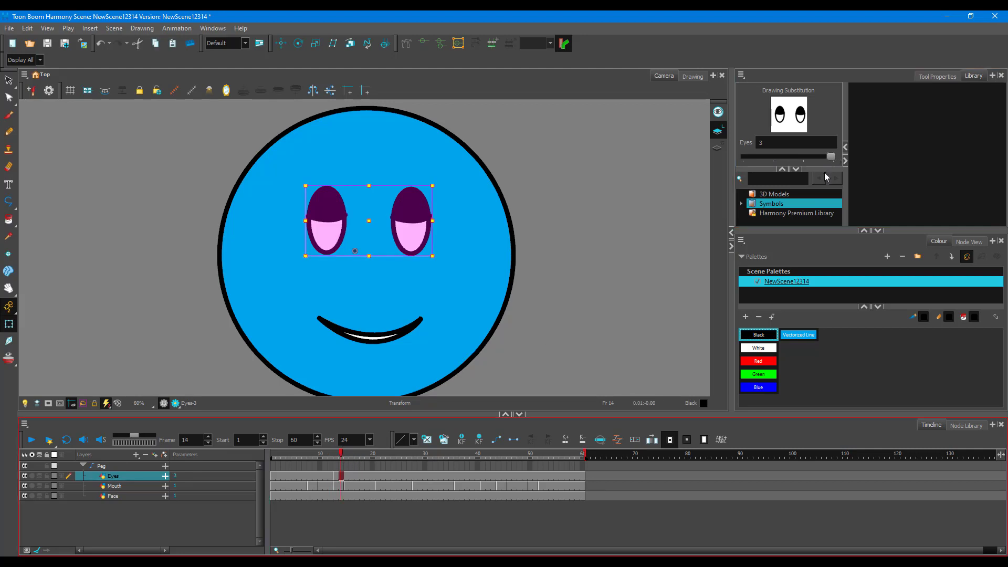
{"action": "left_click", "coordinate": [801, 151]}
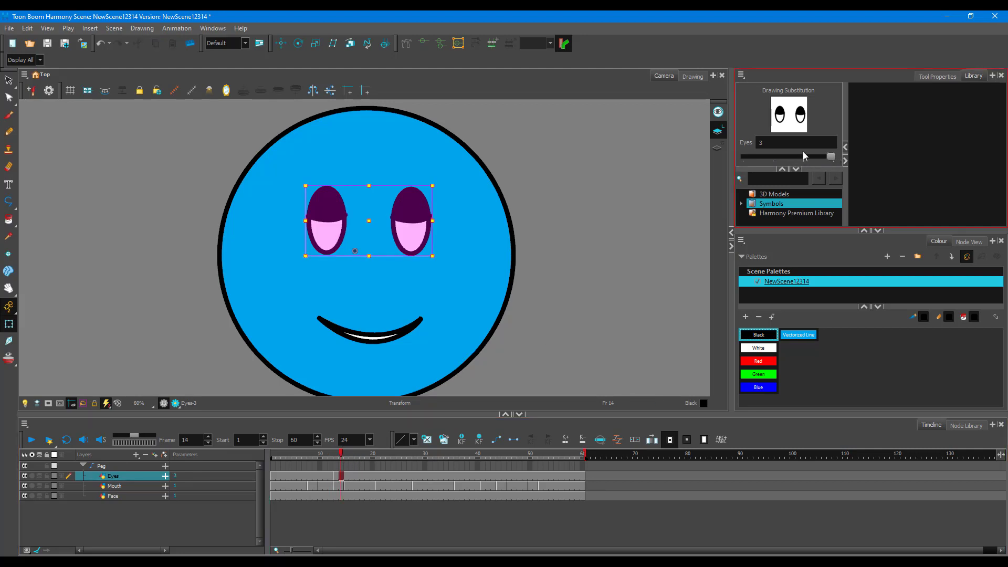
{"action": "left_click_drag", "start_coordinate": [831, 157], "coordinate": [802, 156]}
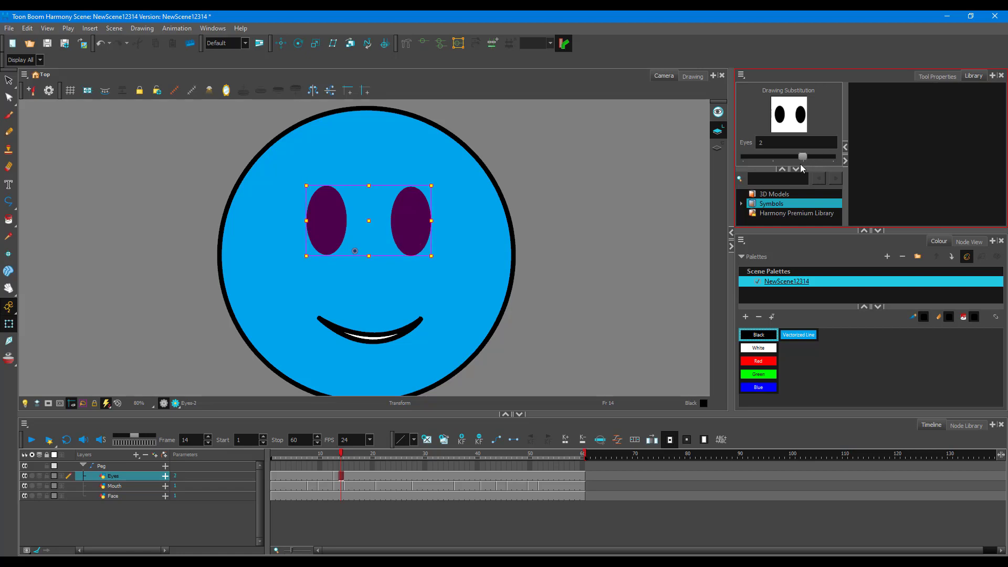
{"action": "left_click", "coordinate": [348, 455]}
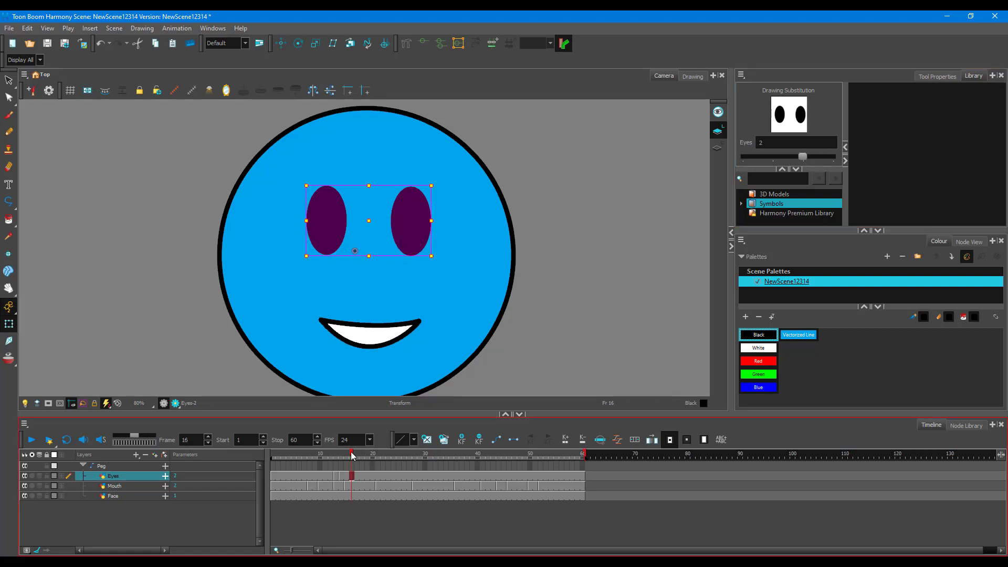
{"action": "left_click_drag", "start_coordinate": [802, 156], "coordinate": [773, 157]}
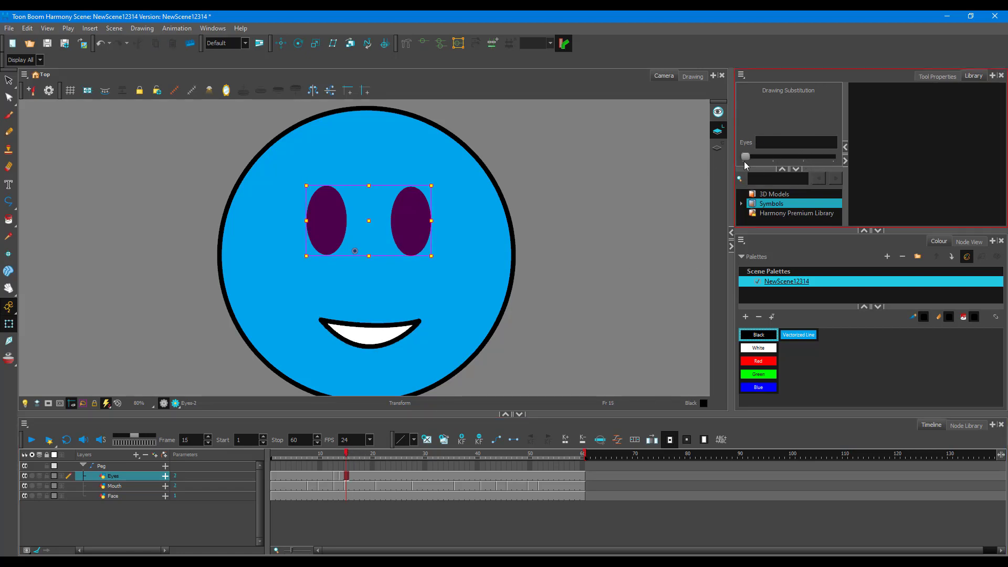
Add a second blink on the Eyes layer with drawing 3 at frame 28, drawing 2 at frame 29 and drawing 1 at frame 30
{"action": "left_click_drag", "start_coordinate": [347, 456], "coordinate": [420, 453]}
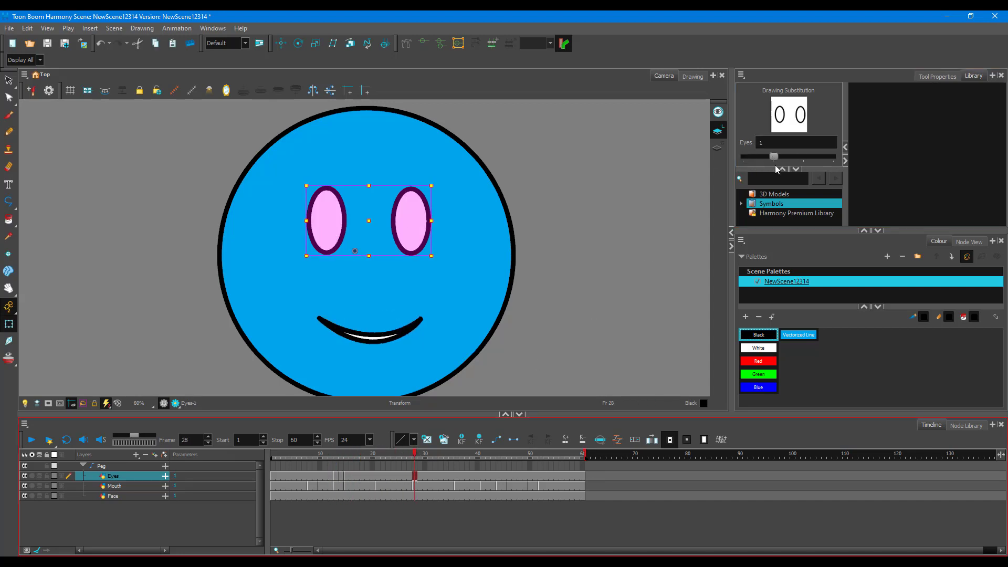
{"action": "left_click_drag", "start_coordinate": [774, 156], "coordinate": [842, 157]}
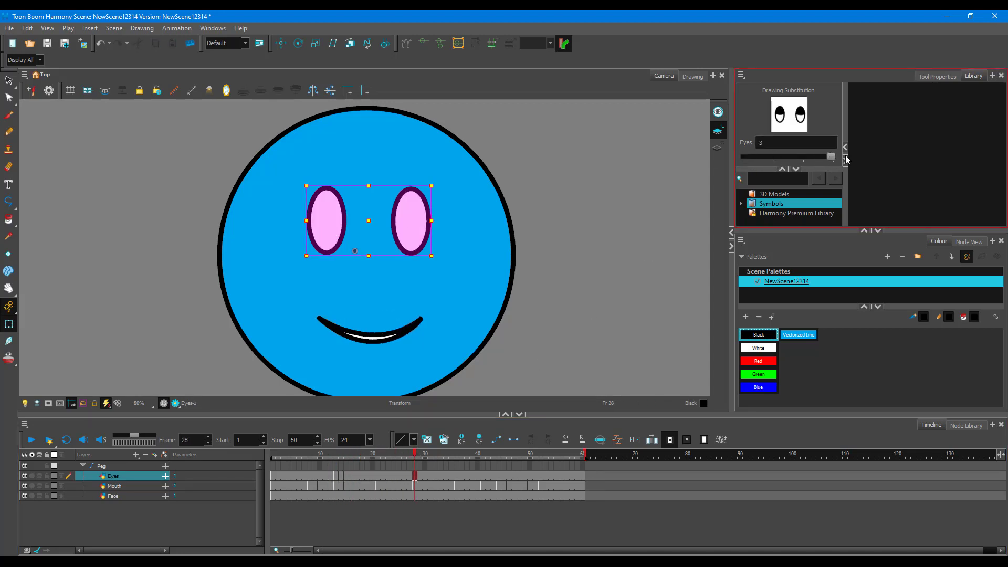
{"action": "left_click", "coordinate": [415, 456]}
{"action": "left_click_drag", "start_coordinate": [415, 456], "coordinate": [420, 455]}
{"action": "left_click", "coordinate": [801, 157]}
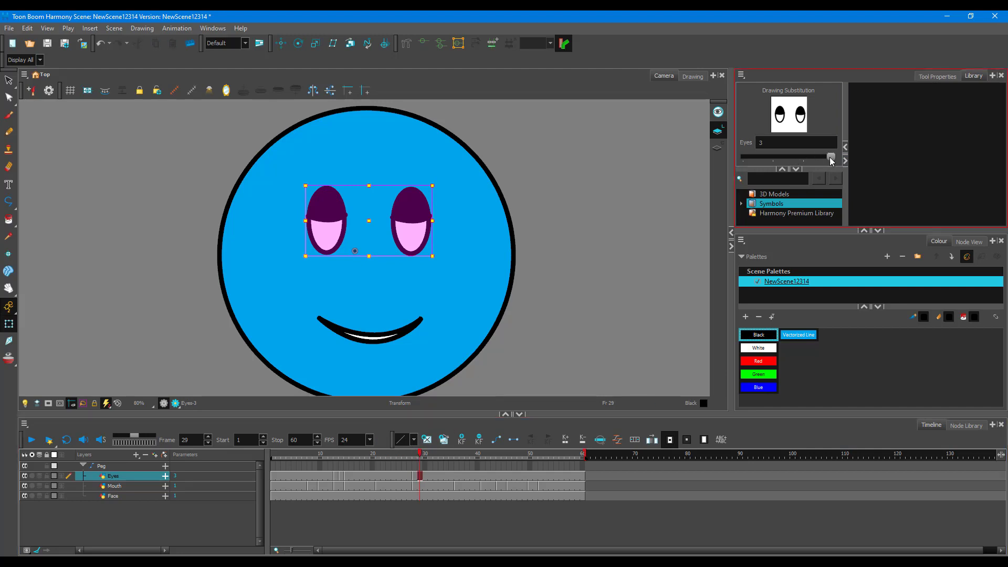
{"action": "left_click", "coordinate": [425, 455]}
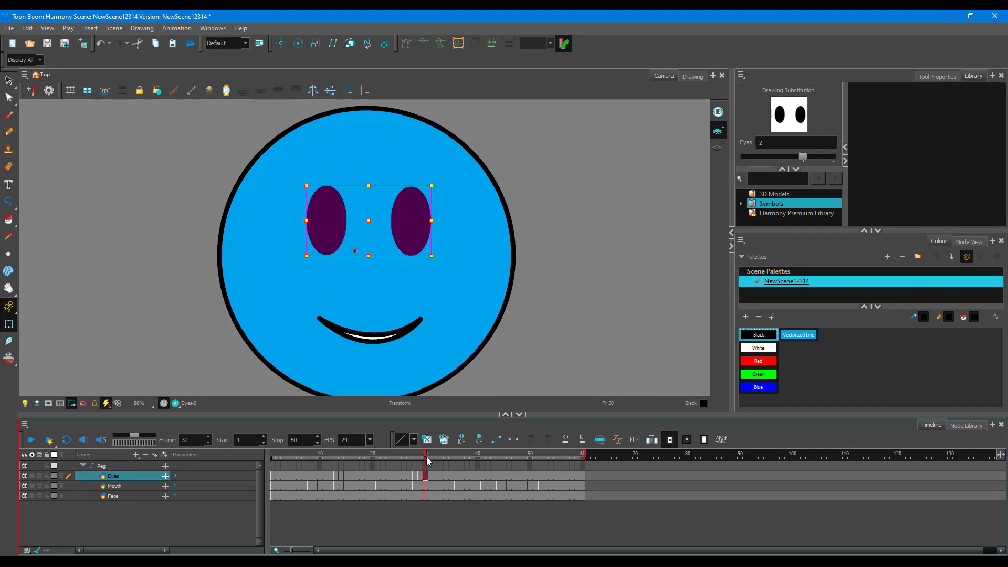
{"action": "left_click", "coordinate": [775, 157]}
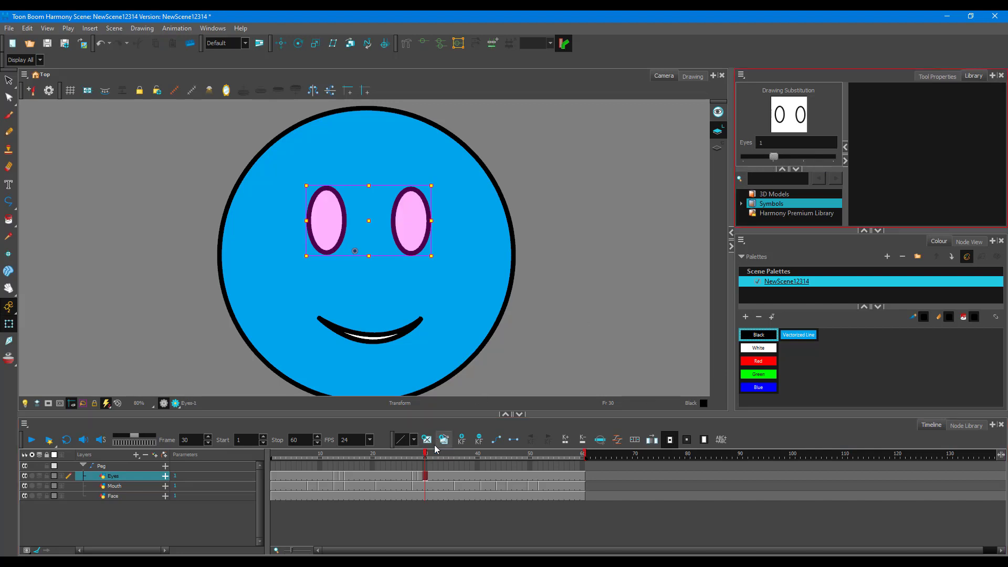
Add a third blink on the Eyes layer with drawing 3 at frame 48, drawing 2 at frame 49 and drawing 1 at frame 50
{"action": "left_click_drag", "start_coordinate": [479, 460], "coordinate": [522, 460]}
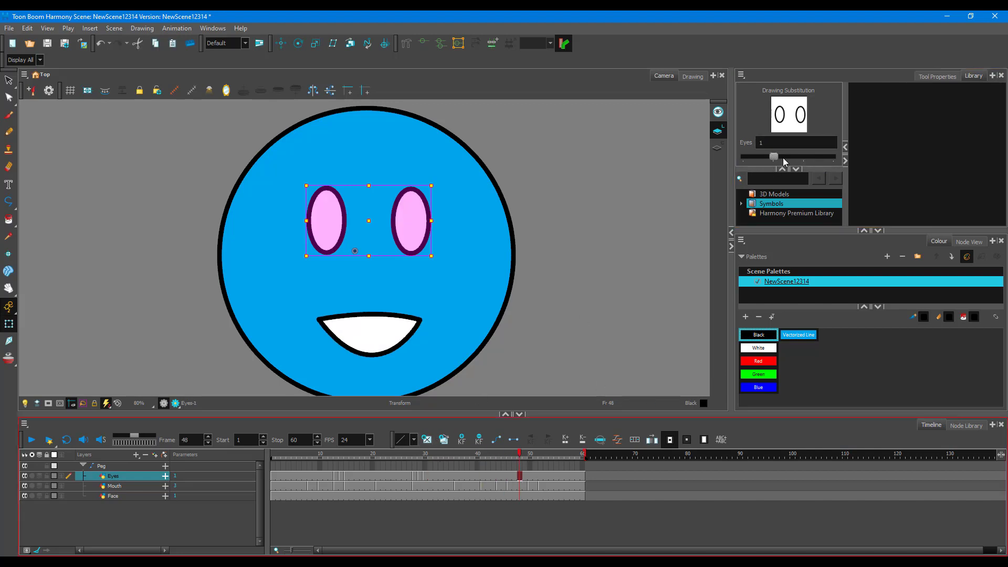
{"action": "left_click_drag", "start_coordinate": [773, 158], "coordinate": [830, 156]}
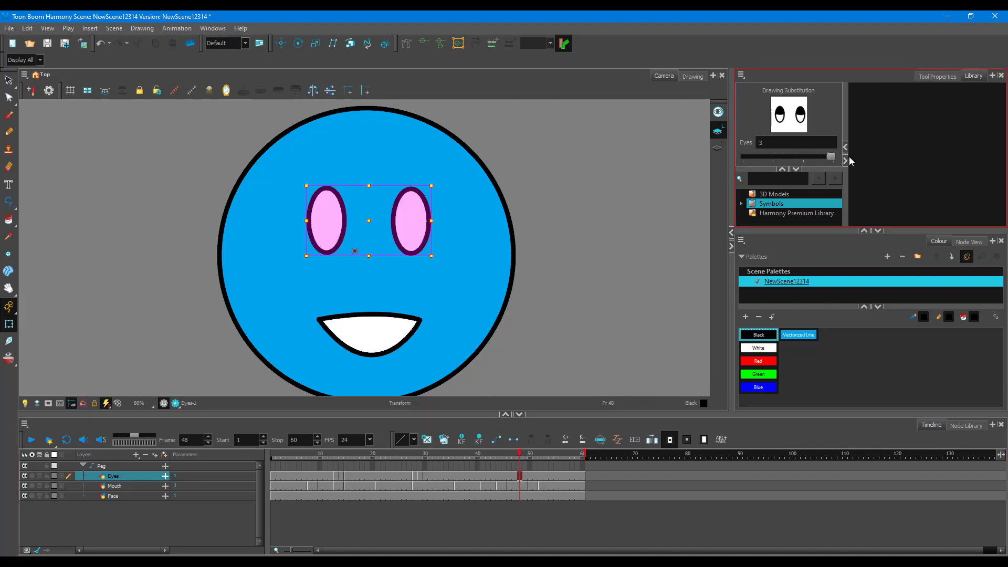
{"action": "left_click", "coordinate": [525, 455]}
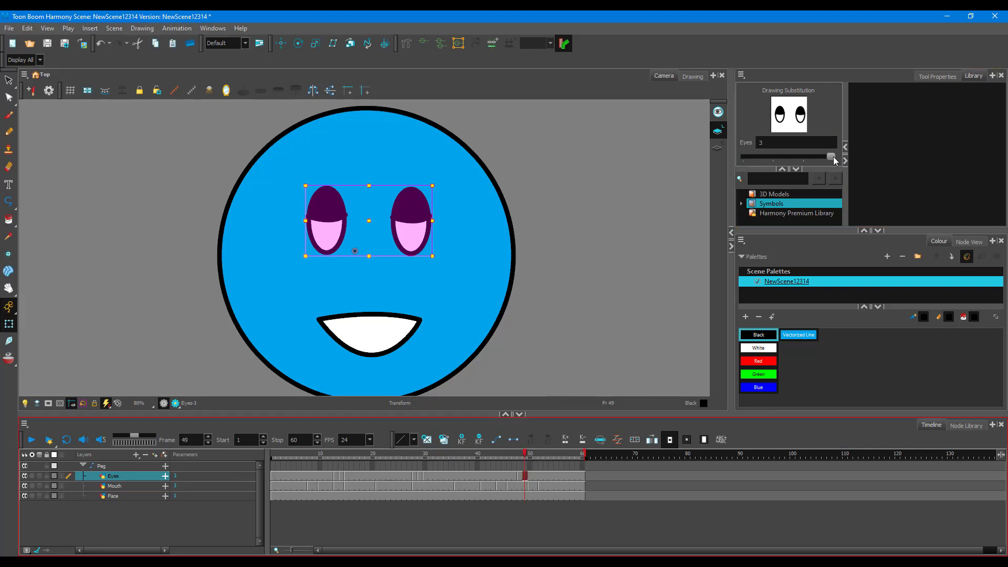
{"action": "left_click_drag", "start_coordinate": [833, 158], "coordinate": [811, 158]}
{"action": "left_click", "coordinate": [530, 455]}
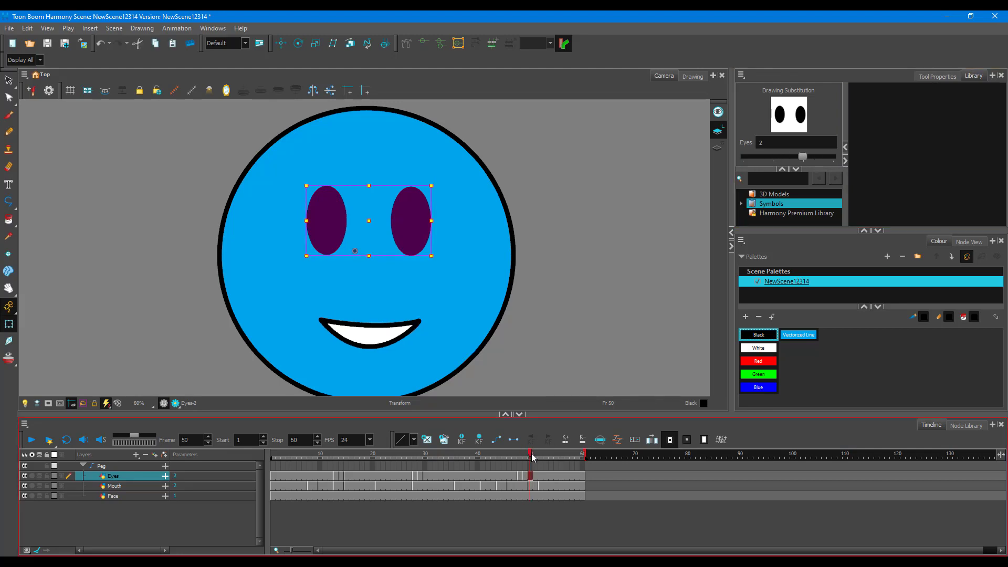
{"action": "left_click", "coordinate": [740, 165]}
{"action": "mouse_move", "coordinate": [792, 159]}
{"action": "left_mouse_down"}
{"action": "mouse_move", "coordinate": [751, 156]}
{"action": "mouse_move", "coordinate": [766, 156]}
{"action": "left_mouse_up"}
Play the animation from frame 1 to preview the blinks together with the mouth
{"action": "left_click", "coordinate": [273, 455]}
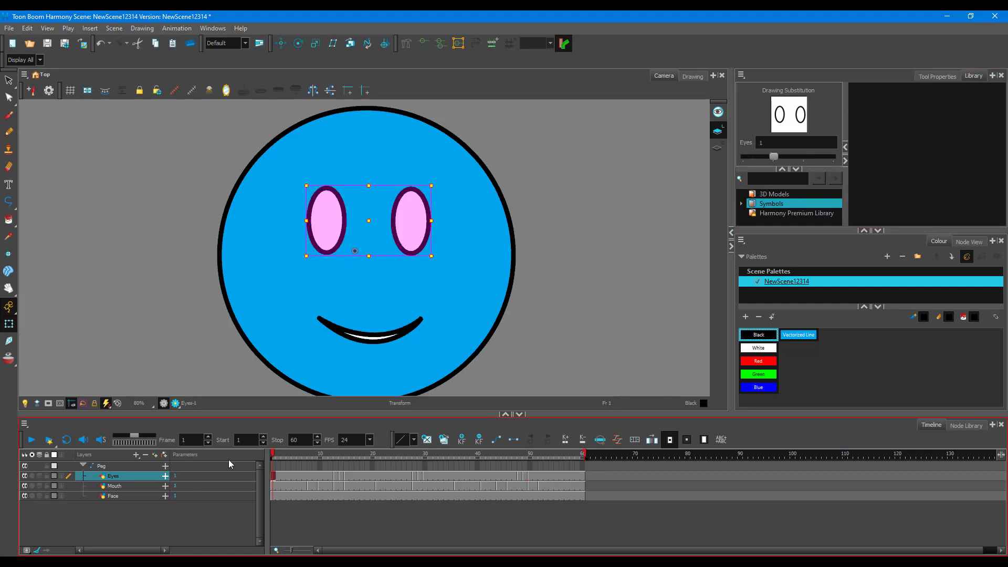
{"action": "left_click", "coordinate": [30, 442]}
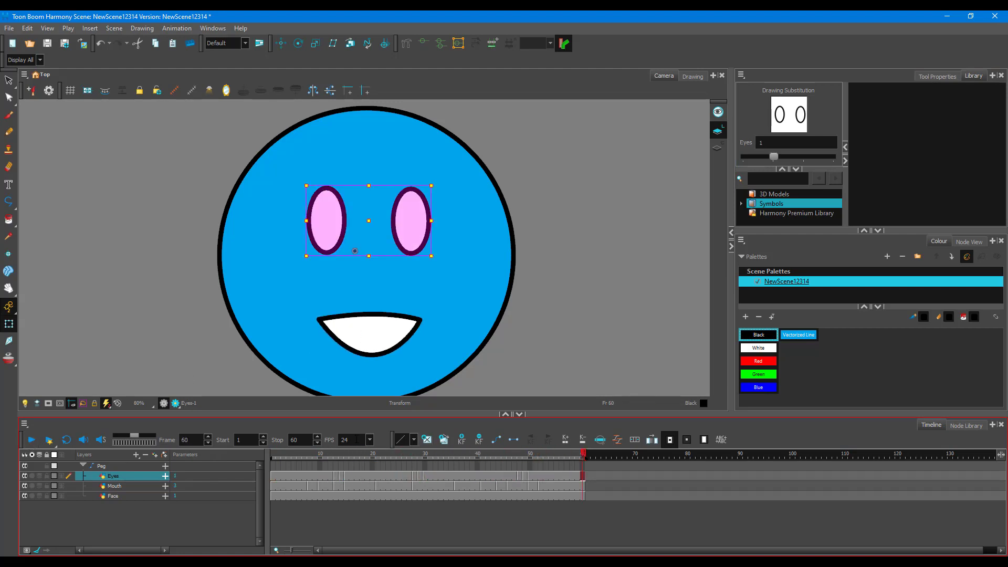
At frame 1, move the Peg layer with the whole face slightly left and tilt it a little counterclockwise
{"action": "scroll", "coordinate": [373, 279], "scroll_direction": "down", "scroll_amount": 3}
{"action": "scroll", "coordinate": [374, 279], "scroll_direction": "up", "scroll_amount": 2}
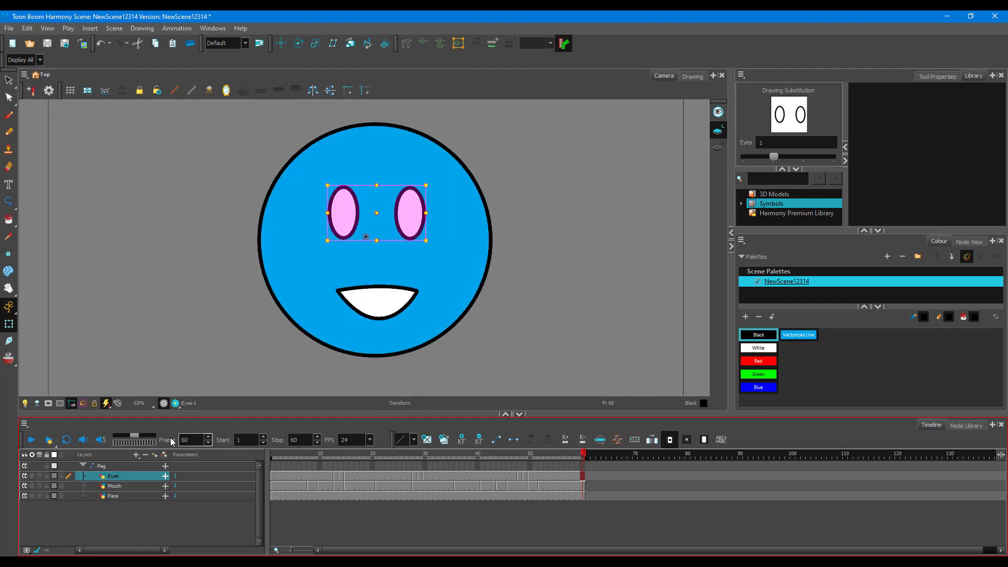
{"action": "left_click", "coordinate": [108, 466]}
{"action": "left_click_drag", "start_coordinate": [288, 454], "coordinate": [212, 451]}
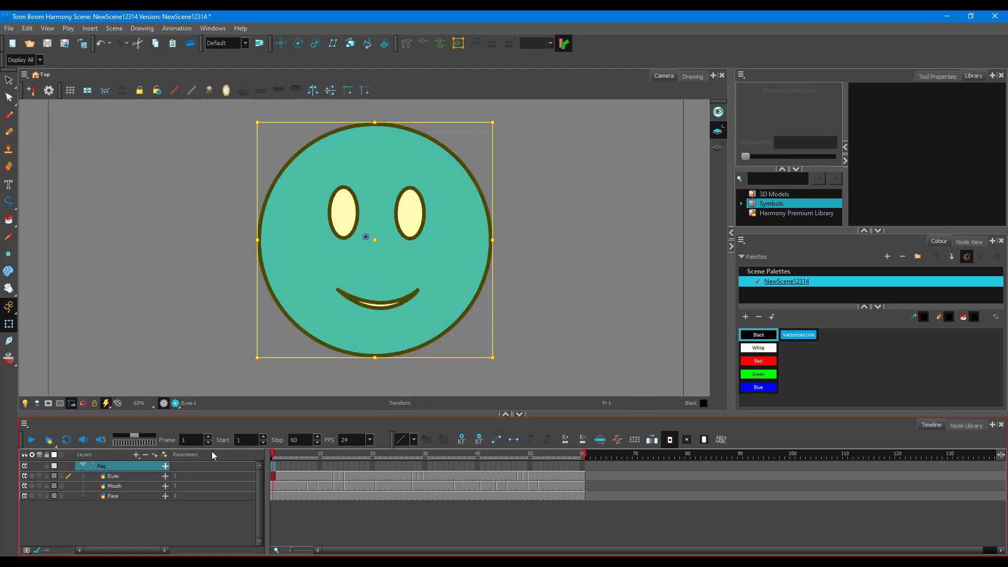
{"action": "left_click_drag", "start_coordinate": [446, 227], "coordinate": [418, 235]}
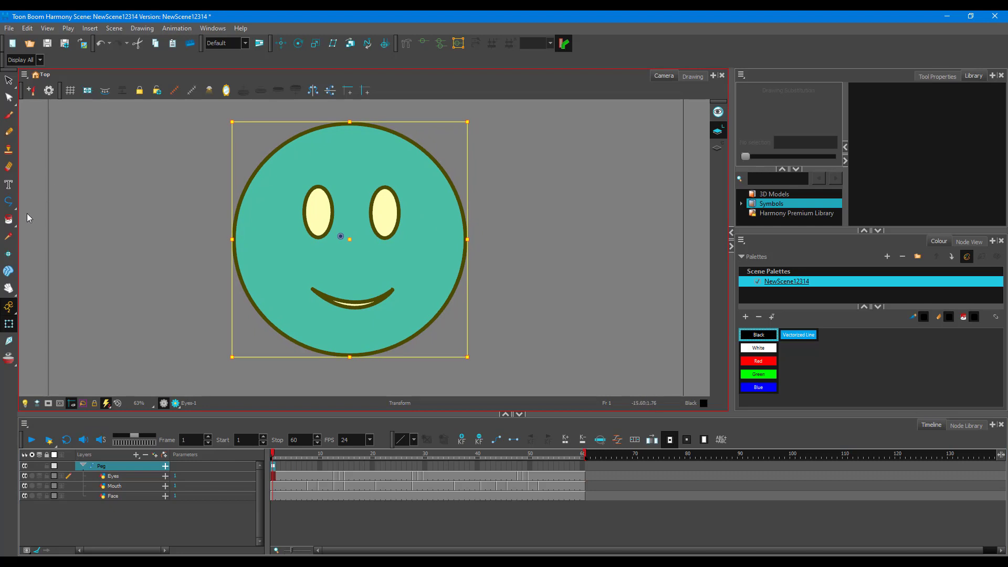
{"action": "left_click_drag", "start_coordinate": [472, 116], "coordinate": [458, 103]}
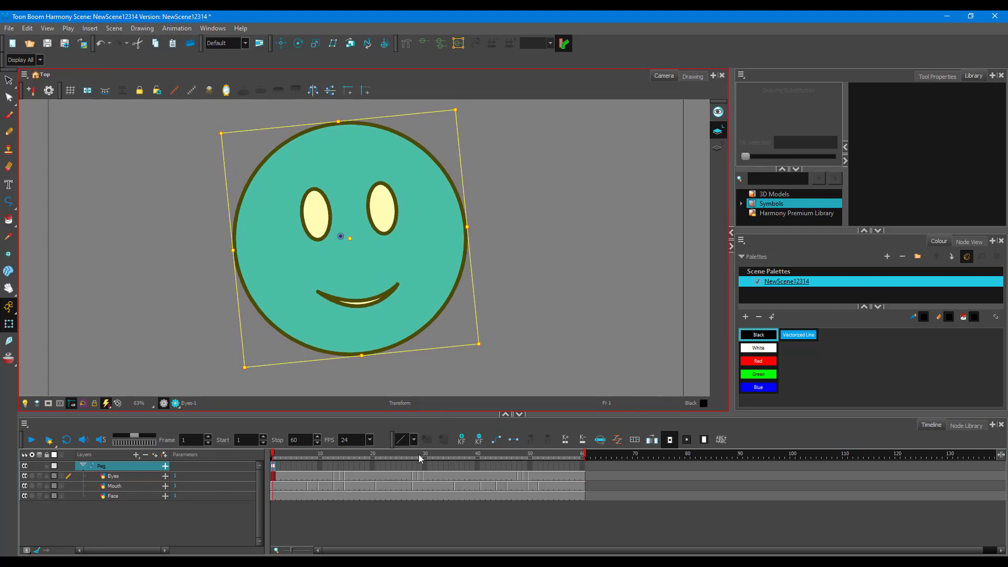
Move the peg right and tilt it clockwise at frame 37, and rotate it back upright at frame 60
{"action": "left_click_drag", "start_coordinate": [288, 452], "coordinate": [461, 453]}
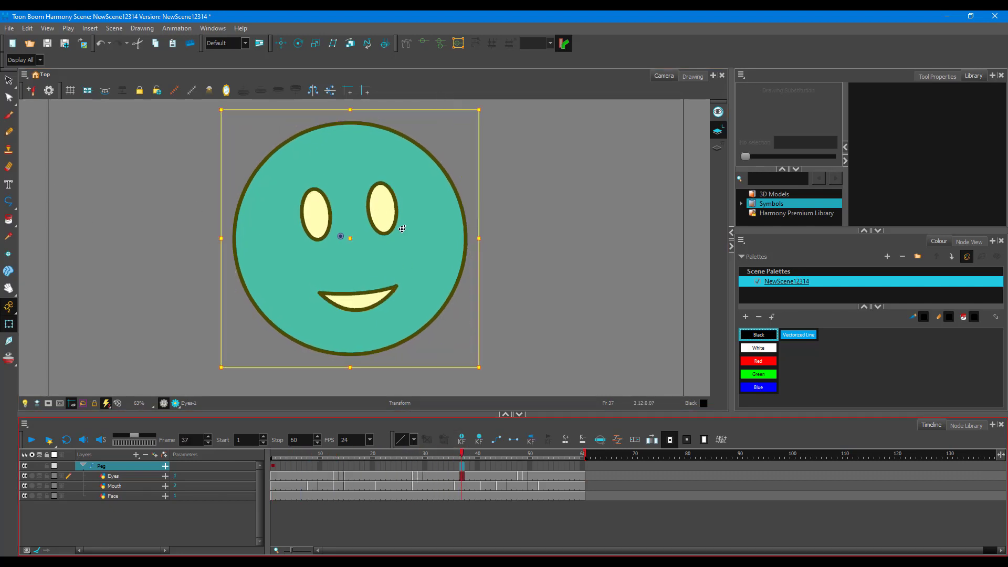
{"action": "left_click_drag", "start_coordinate": [403, 229], "coordinate": [452, 220]}
{"action": "left_click_drag", "start_coordinate": [532, 105], "coordinate": [568, 142]}
{"action": "left_click_drag", "start_coordinate": [462, 453], "coordinate": [583, 454]}
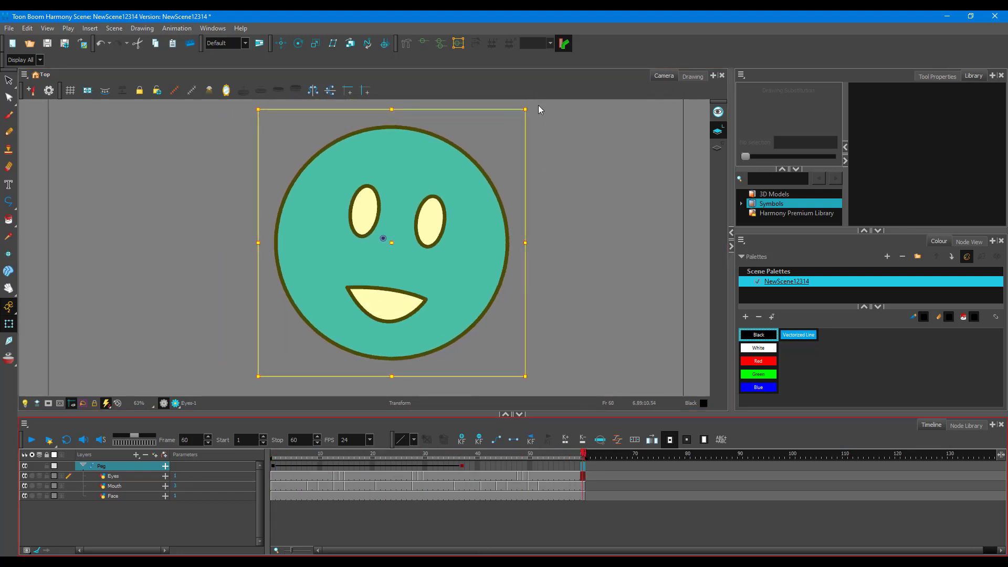
{"action": "left_click_drag", "start_coordinate": [531, 105], "coordinate": [508, 84]}
Play the animation to preview the head movement combined with the mouth and eye changes
{"action": "left_click_drag", "start_coordinate": [399, 464], "coordinate": [204, 453]}
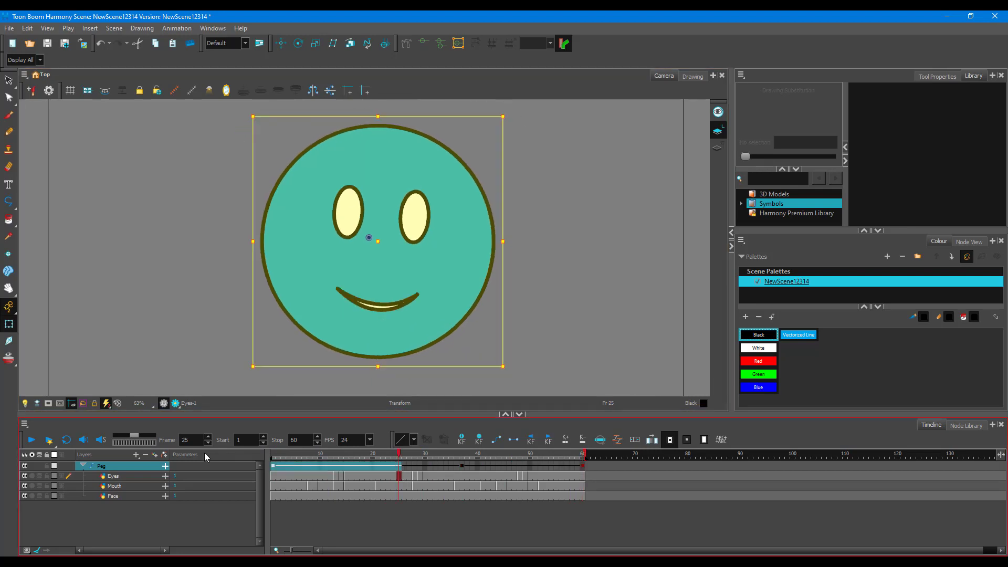
{"action": "left_click", "coordinate": [31, 440]}
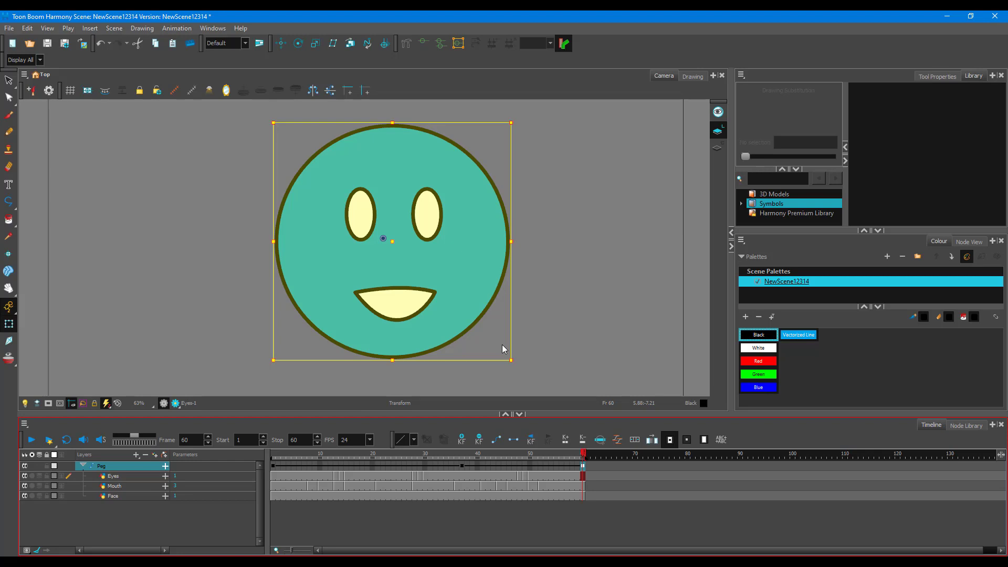
Return to frame 1, deselect the peg and select the Mouth layer's drawing at that frame
{"action": "left_click", "coordinate": [271, 454]}
{"action": "left_click", "coordinate": [297, 509]}
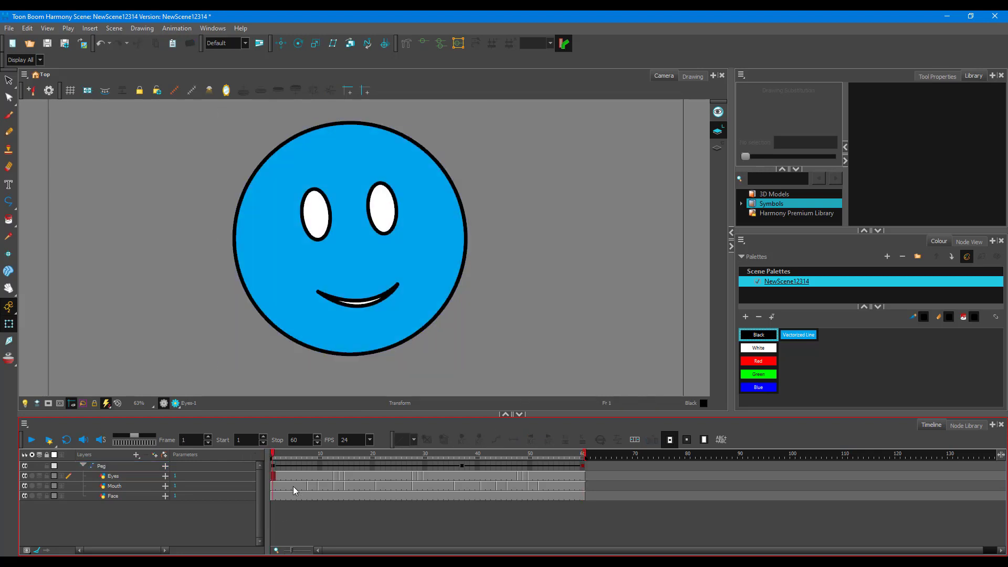
{"action": "left_click", "coordinate": [273, 486]}
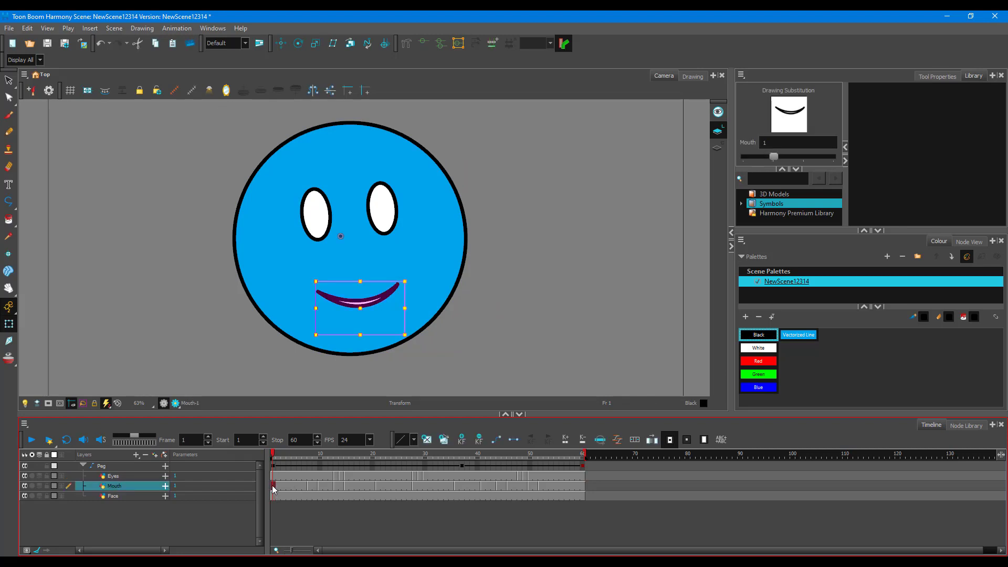
Create a morphing on the Mouth layer from the drawing at frame 1 to the next mouth drawing
{"action": "right_click", "coordinate": [273, 489]}
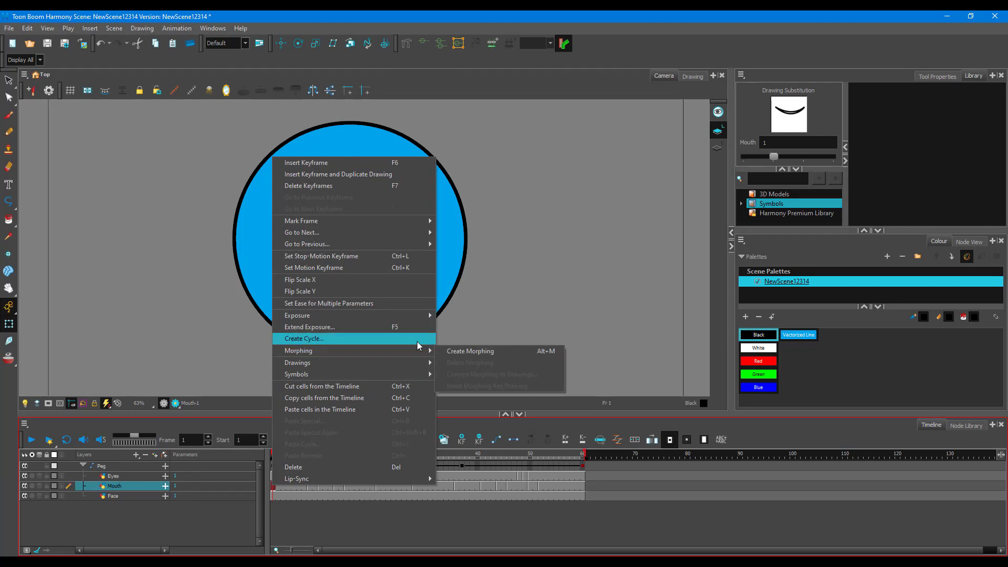
{"action": "mouse_move", "coordinate": [420, 350]}
{"action": "left_click", "coordinate": [454, 353]}
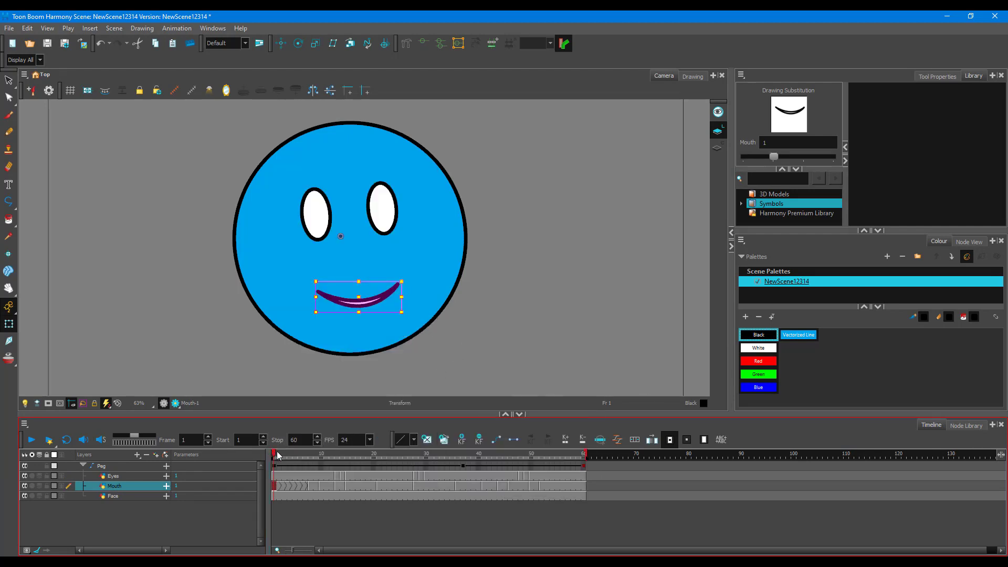
Scrub to frame 8 and create a morphing from the Mouth drawing there to the following one
{"action": "left_click", "coordinate": [292, 456]}
{"action": "mouse_move", "coordinate": [293, 458]}
{"action": "left_mouse_down"}
{"action": "mouse_move", "coordinate": [322, 459]}
{"action": "mouse_move", "coordinate": [310, 459]}
{"action": "left_mouse_up"}
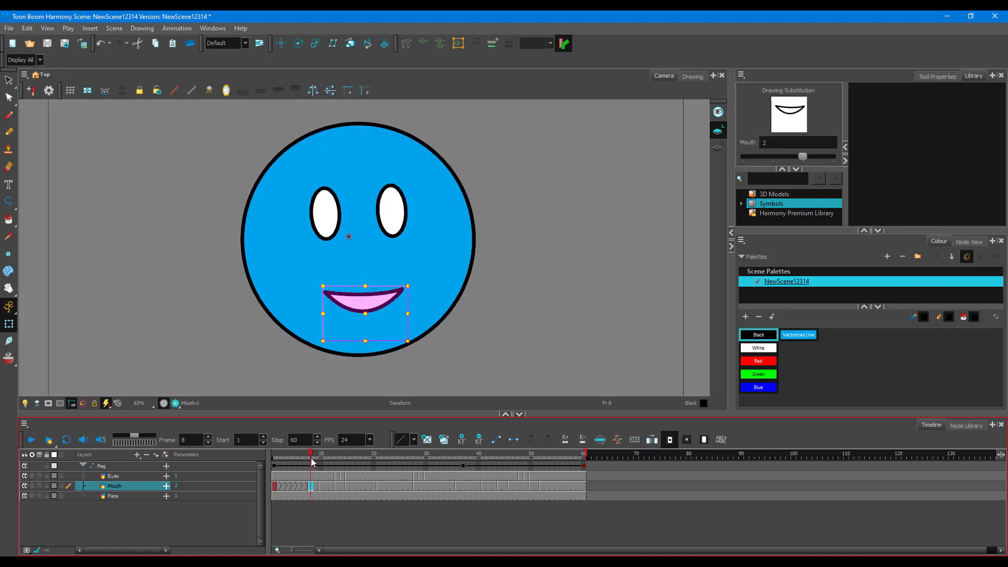
{"action": "right_click", "coordinate": [310, 485]}
{"action": "mouse_move", "coordinate": [416, 351]}
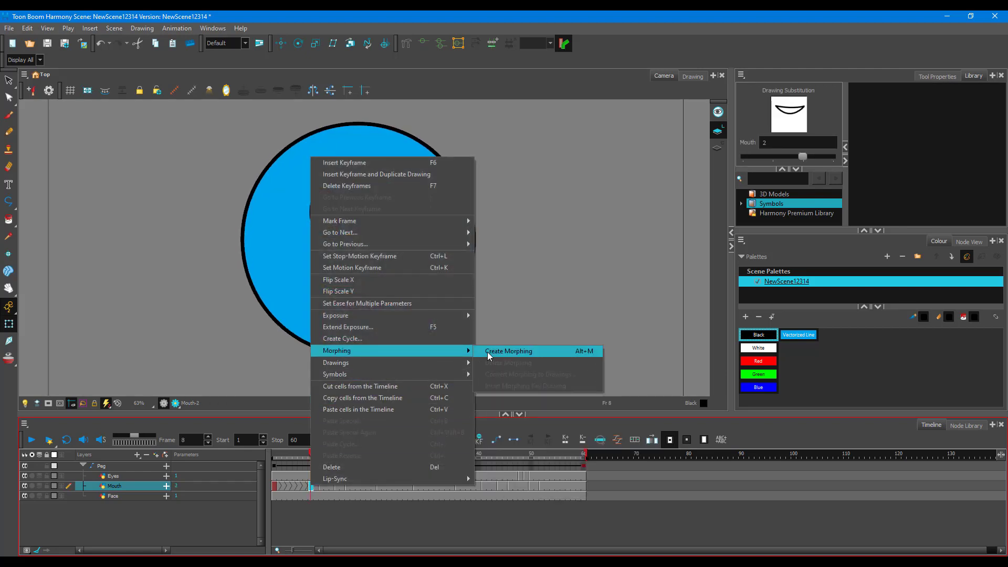
{"action": "left_click", "coordinate": [487, 352]}
Create morphings between the Mouth layer's drawings from frame 10 onward, and return to frame 1
{"action": "left_click_drag", "start_coordinate": [315, 461], "coordinate": [322, 457]}
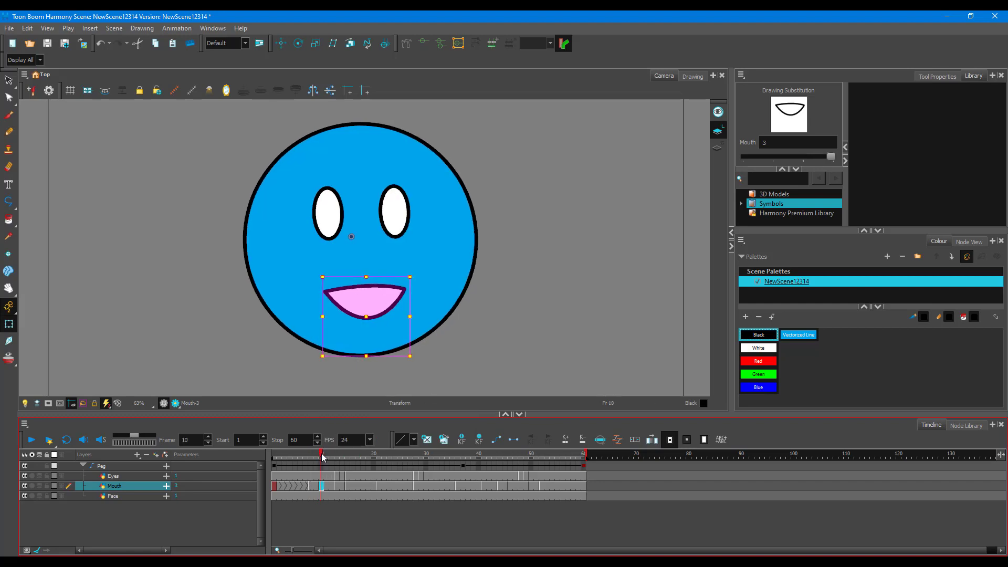
{"action": "key", "text": "alt+m"}
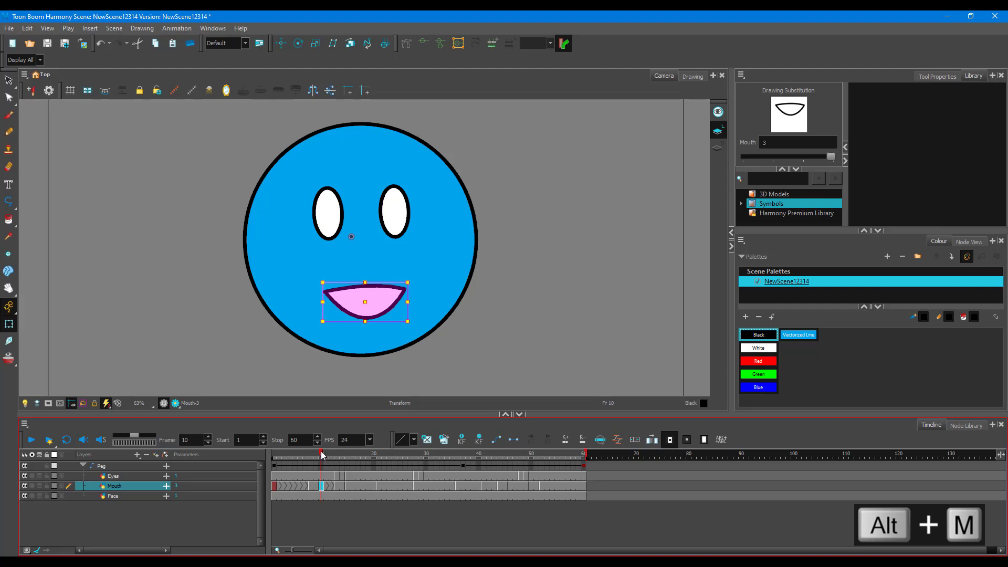
{"action": "left_click_drag", "start_coordinate": [323, 454], "coordinate": [201, 481]}
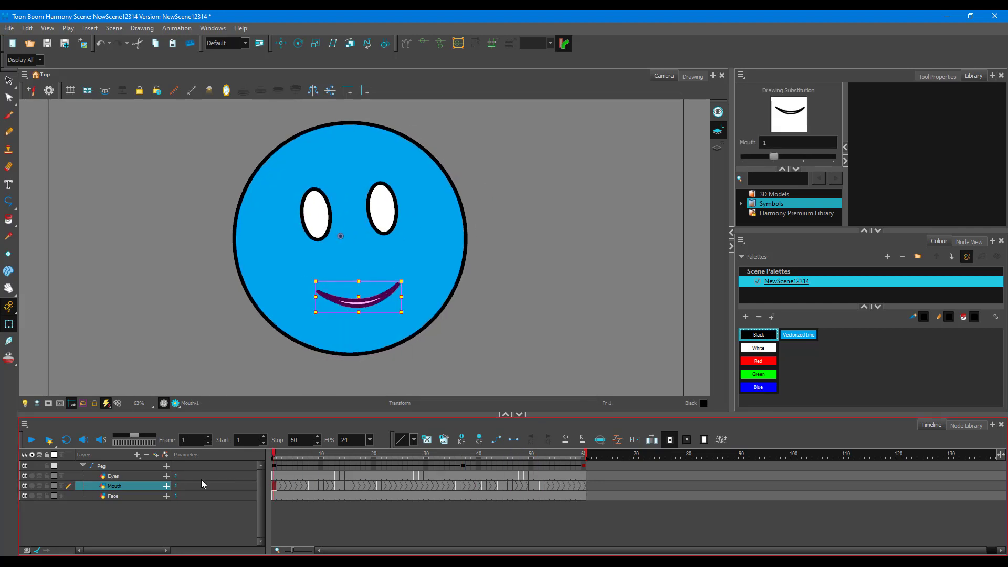
Check the mouth at frame 57, undo the last morphing at the end of the scene, and return to frame 1
{"action": "left_click_drag", "start_coordinate": [558, 457], "coordinate": [570, 458]}
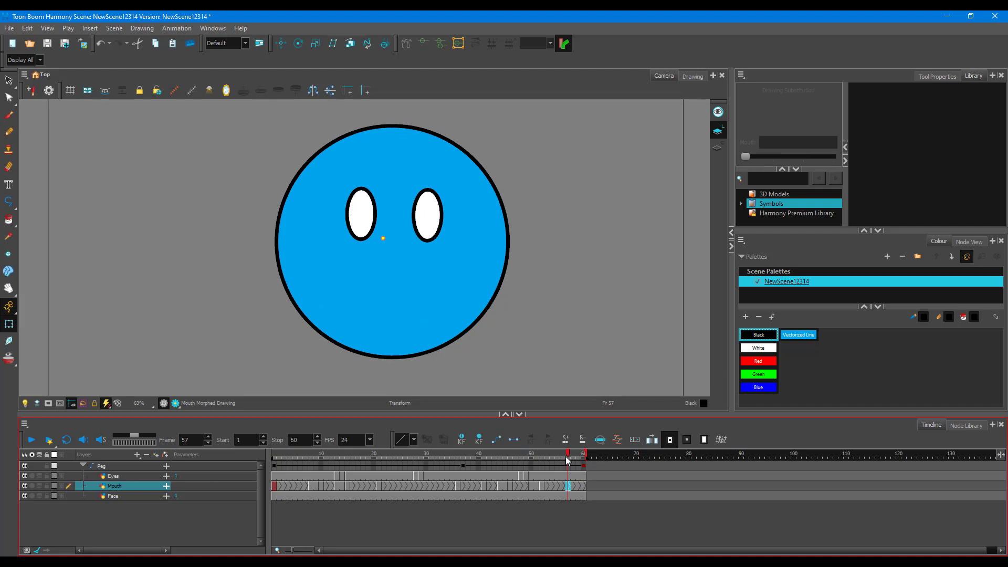
{"action": "key", "text": "ctrl+z"}
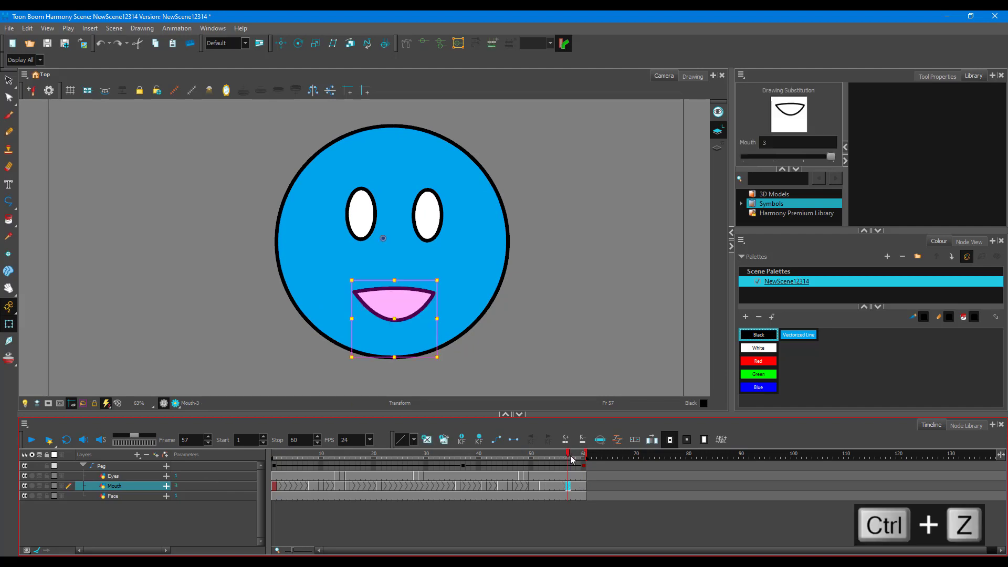
{"action": "left_click_drag", "start_coordinate": [569, 455], "coordinate": [249, 468]}
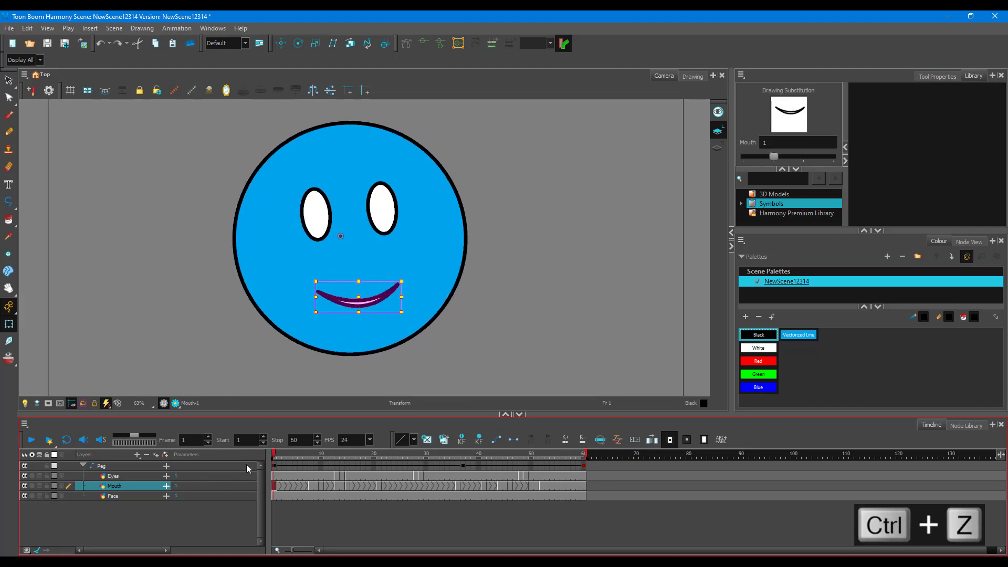
Play the animation several times to preview the morphed mouth together with the head movement
{"action": "left_click", "coordinate": [32, 440]}
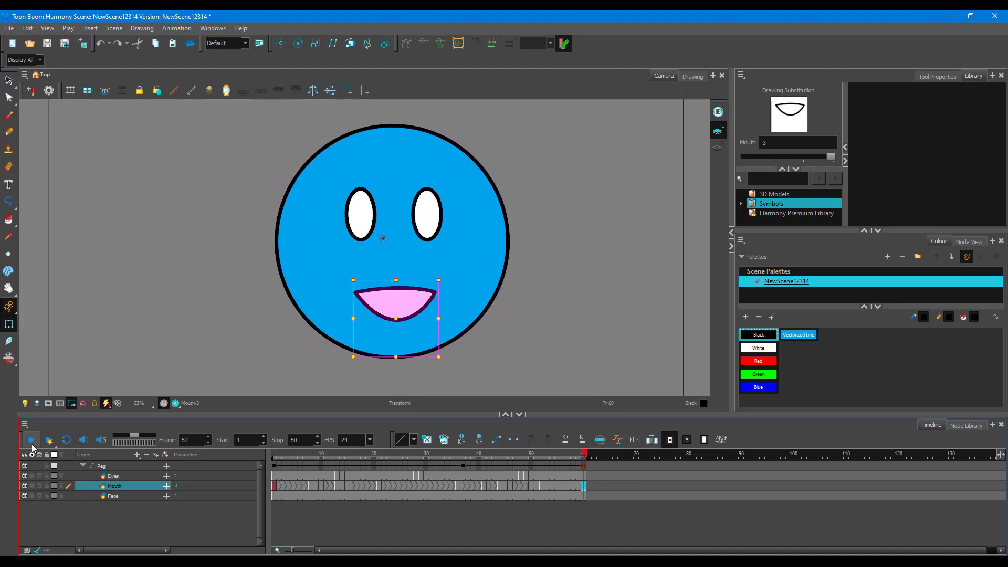
{"action": "left_click", "coordinate": [32, 445]}
{"action": "left_click", "coordinate": [32, 445]}
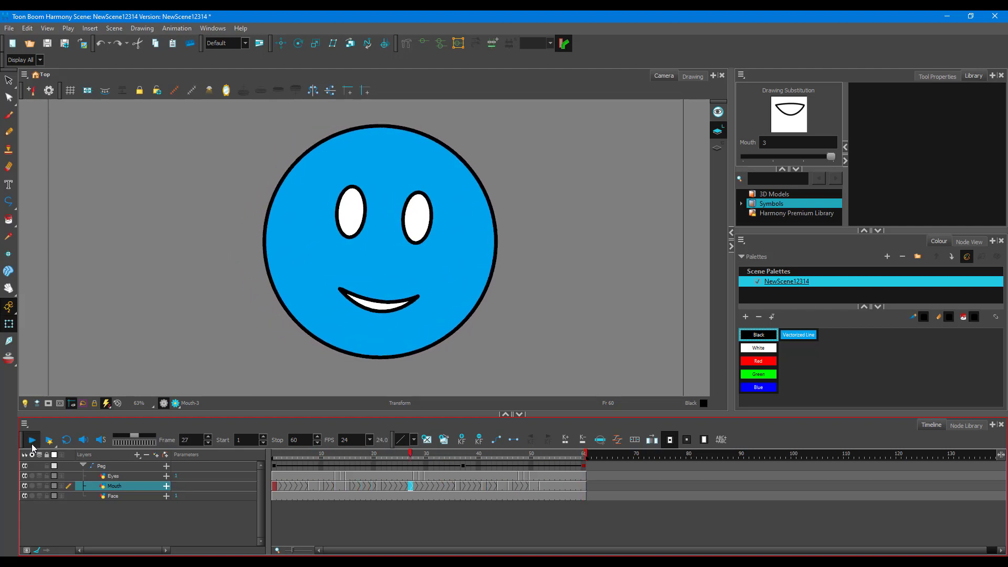
{"action": "left_click", "coordinate": [32, 445]}
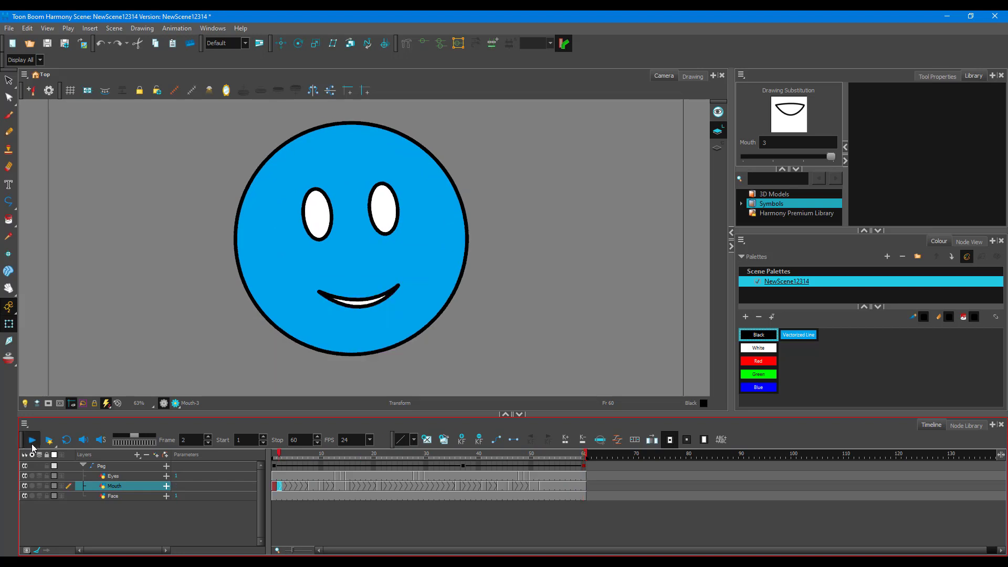